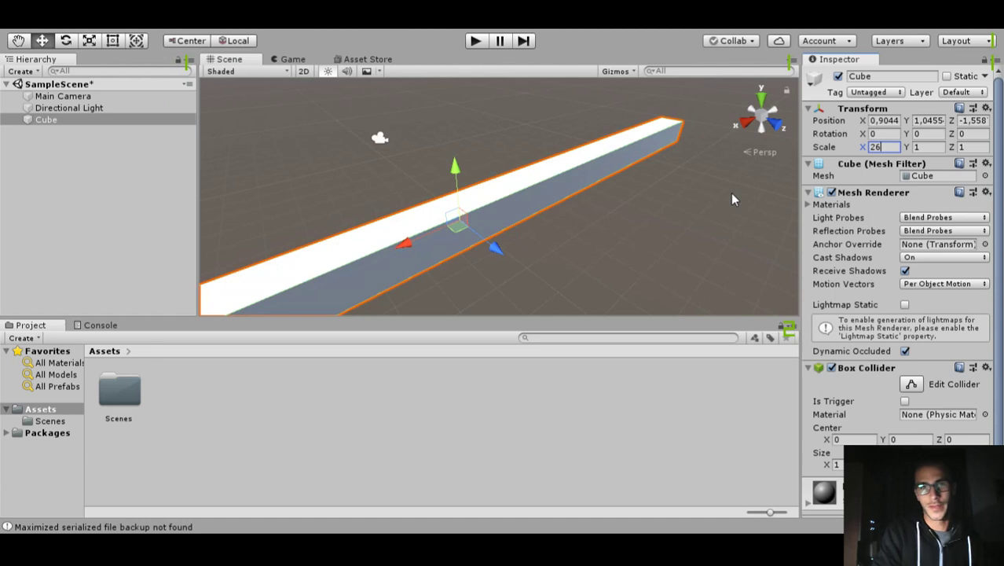
Set the cube's Y scale to 0.5 and its Z scale to 13.
{"action": "left_click", "coordinate": [938, 147]}
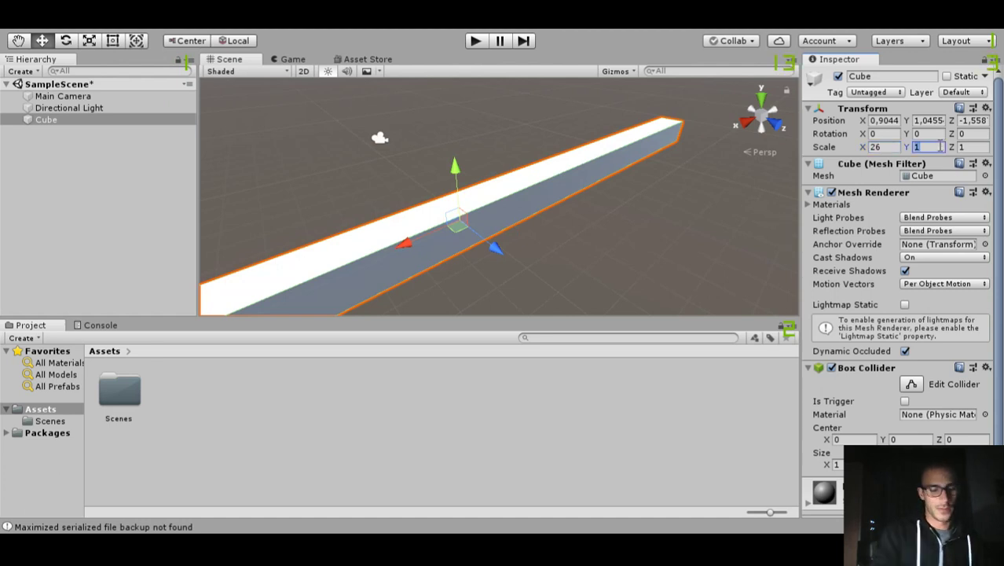
{"action": "type", "text": ".5"}
{"action": "left_click", "coordinate": [967, 147]}
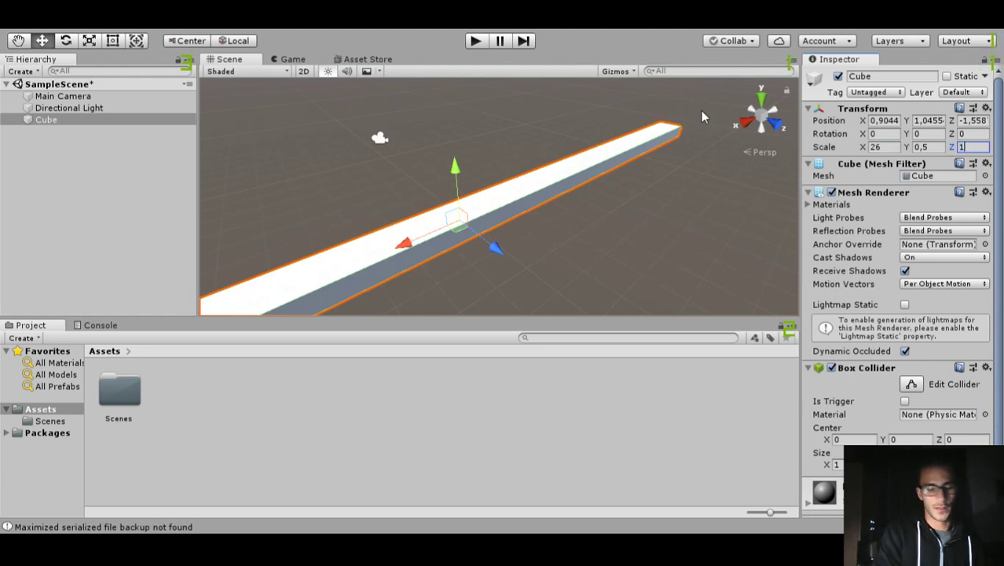
{"action": "type", "text": "13"}
Import the tennis court image into the project's Assets and apply it as the texture of the flattened cube.
{"action": "scroll", "coordinate": [511, 195], "scroll_direction": "down", "scroll_amount": 5}
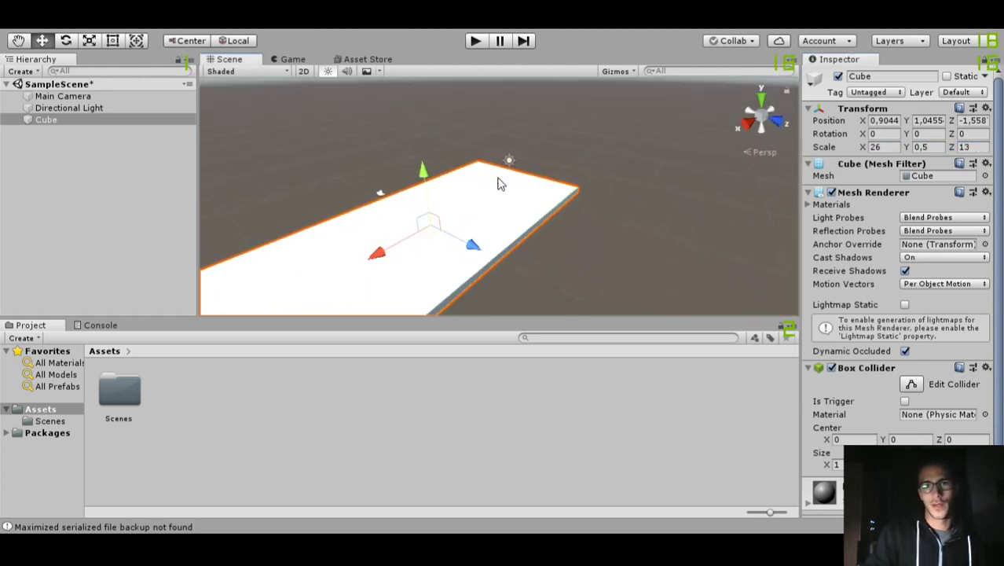
{"action": "left_click_drag", "start_coordinate": [501, 184], "coordinate": [531, 215], "text": "alt"}
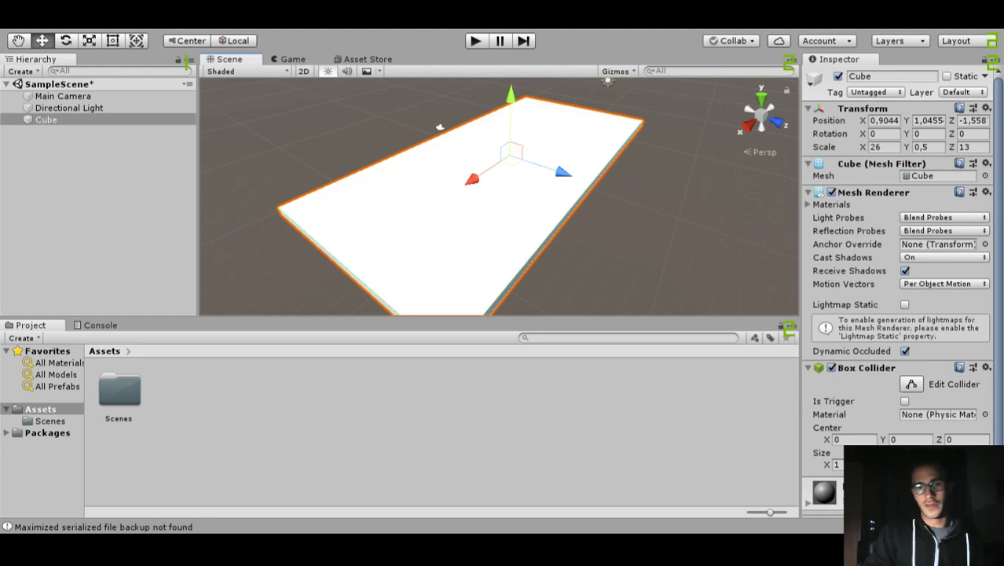
{"action": "left_click_drag", "start_coordinate": [510, 498], "coordinate": [252, 393]}
{"action": "left_click_drag", "start_coordinate": [186, 396], "coordinate": [438, 241]}
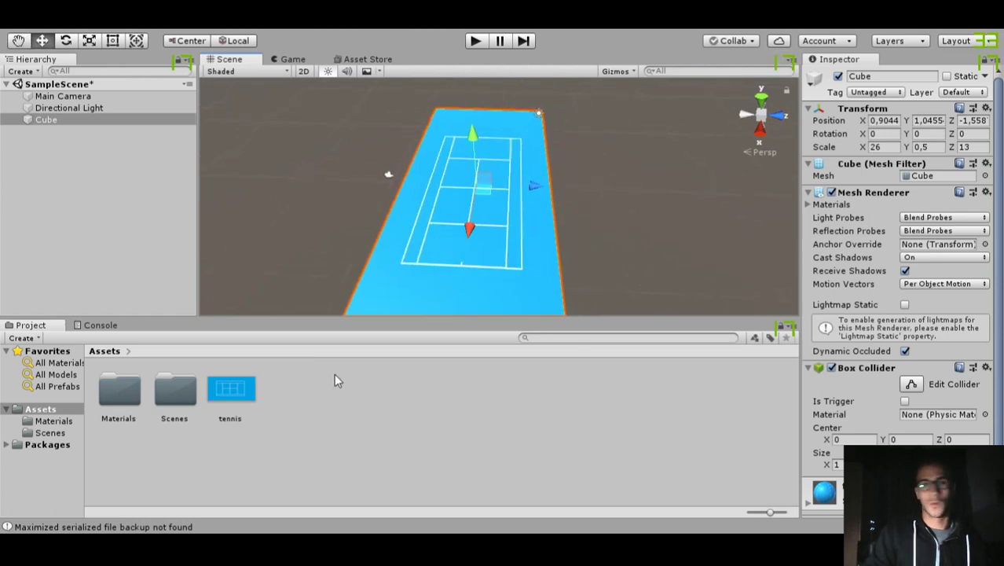
Rename the textured cube as ground.
{"action": "right_click", "coordinate": [137, 233]}
{"action": "left_click", "coordinate": [80, 127]}
{"action": "left_click", "coordinate": [81, 122]}
{"action": "left_click", "coordinate": [84, 121]}
{"action": "type", "text": "ground"}
{"action": "key", "text": "Return"}
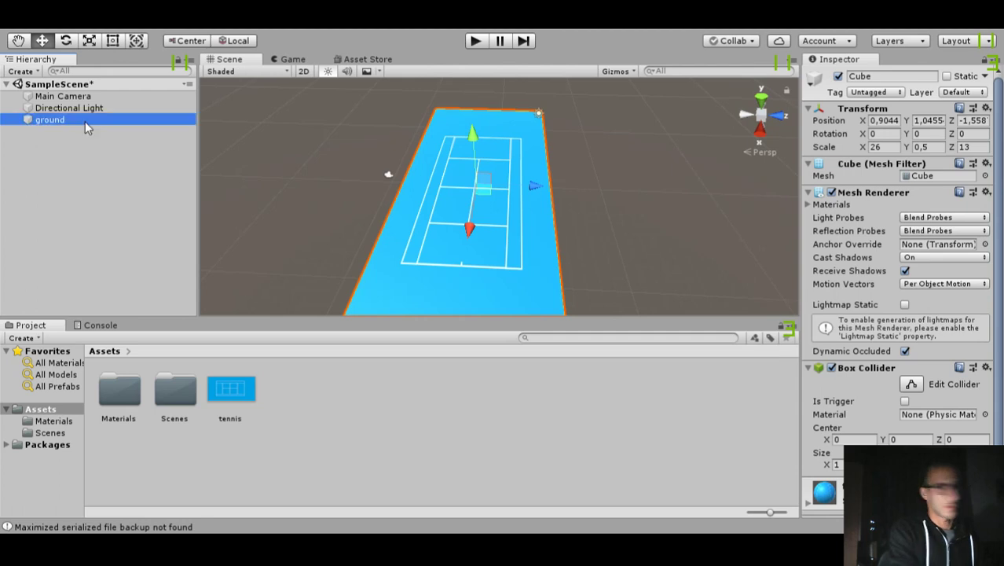
Create a new cube in the scene and name it wall.
{"action": "left_click", "coordinate": [66, 155]}
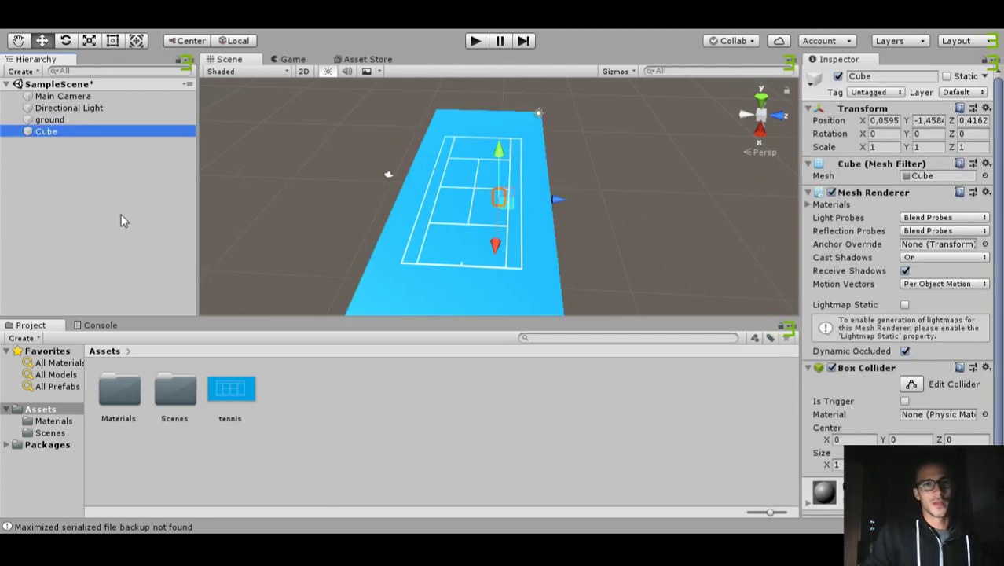
{"action": "key", "text": "F2"}
{"action": "type", "text": "wall"}
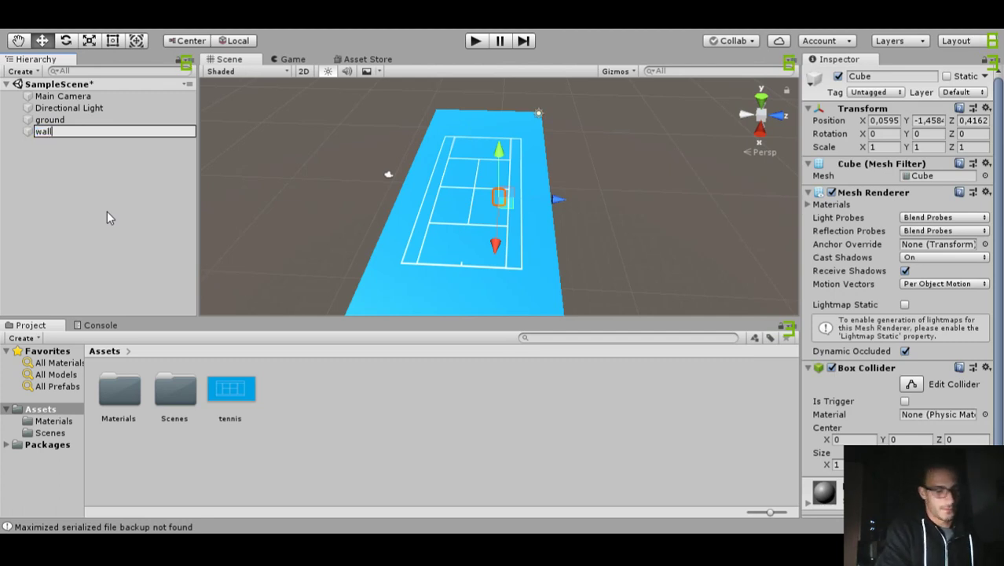
{"action": "key", "text": "Return"}
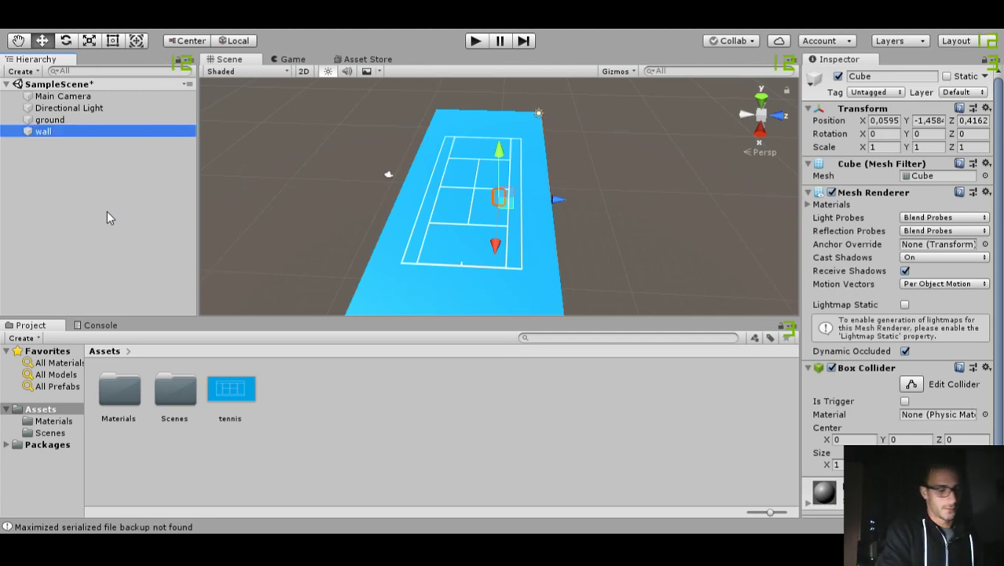
Move the wall cube out to the ground's long edge, at about Y -0.06 and Z 5.6.
{"action": "left_click_drag", "start_coordinate": [564, 201], "coordinate": [584, 201]}
{"action": "scroll", "coordinate": [550, 203], "scroll_direction": "up", "scroll_amount": 5}
{"action": "right_click_drag", "start_coordinate": [551, 197], "coordinate": [646, 195]}
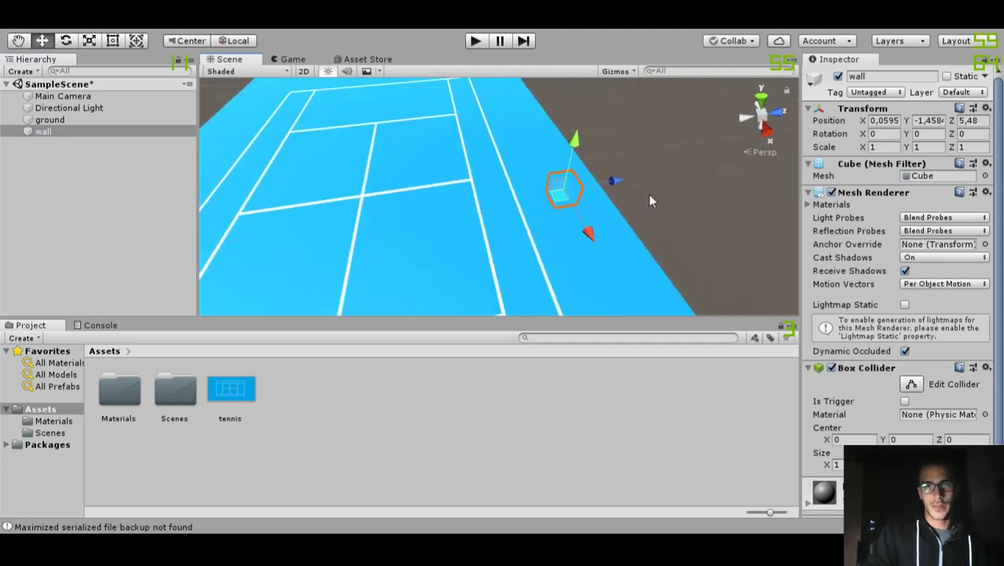
{"action": "left_click_drag", "start_coordinate": [607, 177], "coordinate": [632, 175]}
{"action": "left_click_drag", "start_coordinate": [602, 135], "coordinate": [609, 111]}
{"action": "middle_click_drag", "start_coordinate": [569, 185], "coordinate": [507, 206]}
{"action": "left_click_drag", "start_coordinate": [588, 167], "coordinate": [569, 170]}
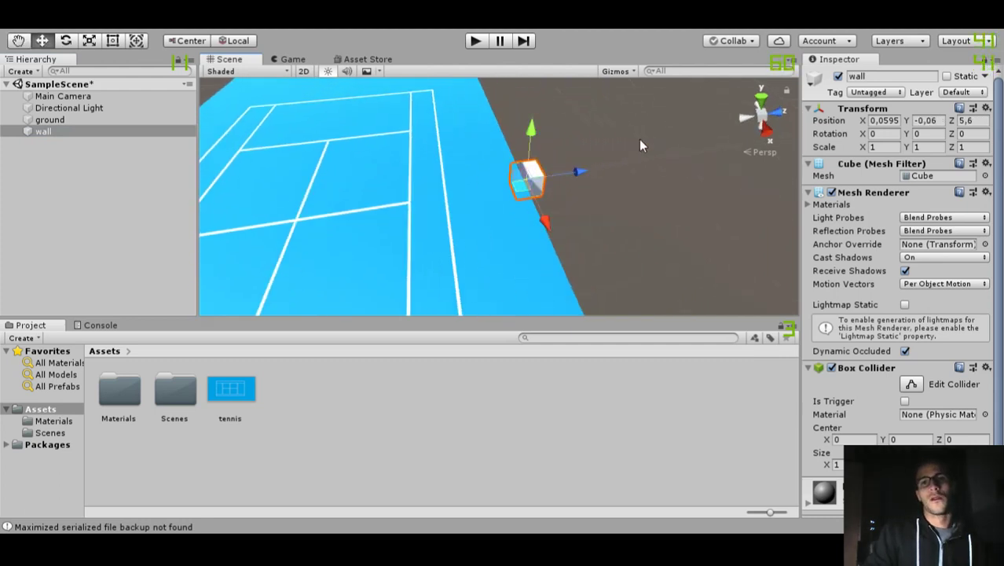
Align the wall cube with the ground's edge at about Z 5.02 and raise it to about Y 1.76.
{"action": "left_click", "coordinate": [761, 101]}
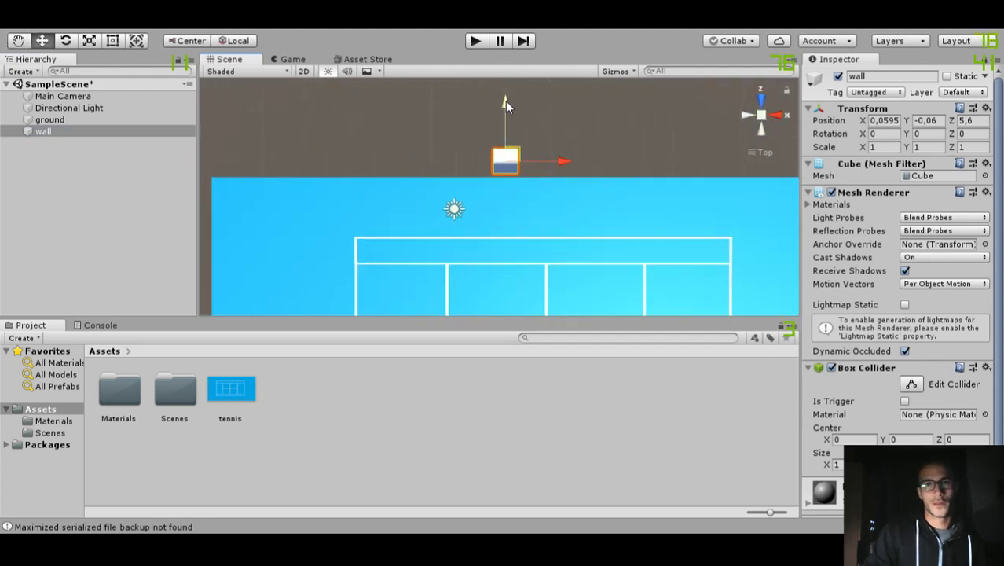
{"action": "left_click_drag", "start_coordinate": [505, 101], "coordinate": [524, 130]}
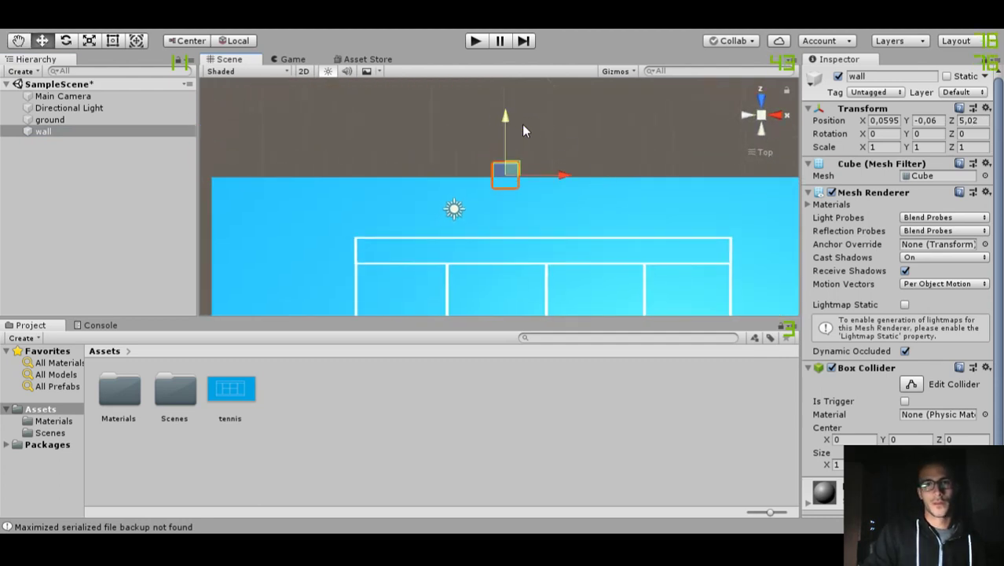
{"action": "left_click", "coordinate": [766, 154]}
{"action": "left_click", "coordinate": [766, 155]}
{"action": "left_click_drag", "start_coordinate": [643, 227], "coordinate": [295, 99], "text": "alt"}
{"action": "middle_click_drag", "start_coordinate": [443, 142], "coordinate": [449, 265]}
{"action": "left_click_drag", "start_coordinate": [498, 226], "coordinate": [507, 196]}
Thin the wall cube to a Z scale of about 0.45 along the ground's edge.
{"action": "left_click", "coordinate": [761, 107]}
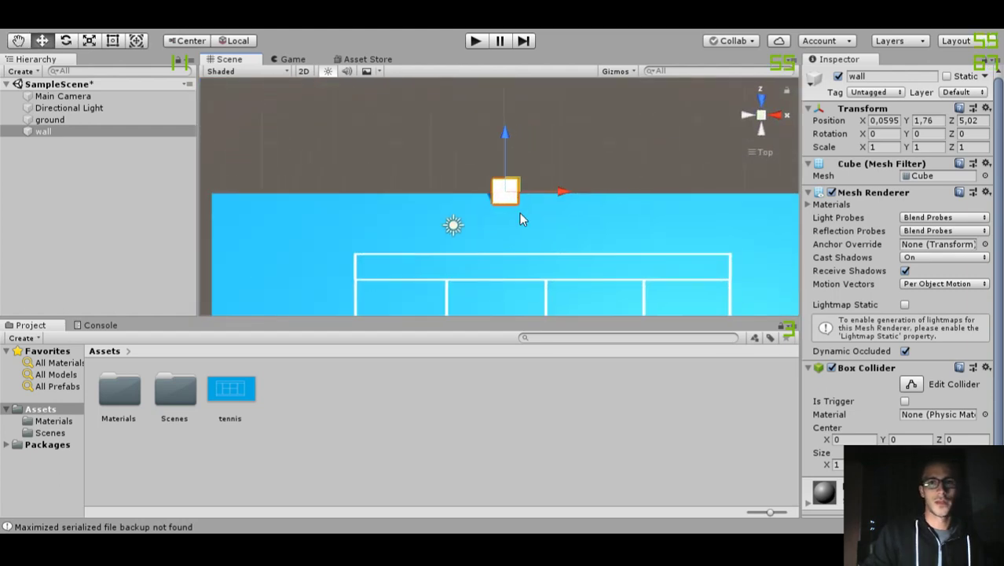
{"action": "key", "text": "t"}
{"action": "left_click_drag", "start_coordinate": [507, 207], "coordinate": [505, 192]}
{"action": "scroll", "coordinate": [504, 218], "scroll_direction": "up", "scroll_amount": 8}
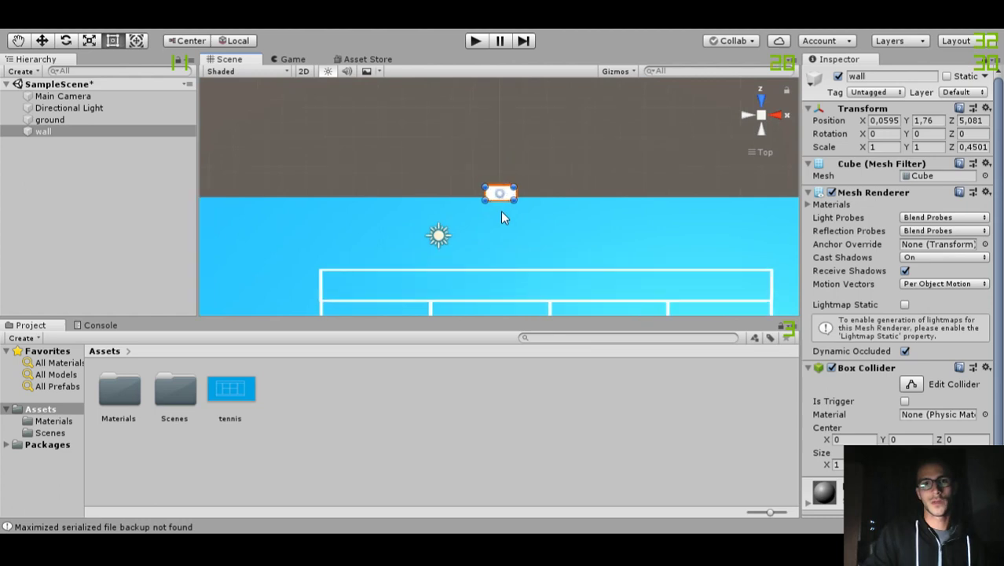
Stretch the wall along the ground's full length, about 26 on X, and heighten it to a Y scale of about 3.89.
{"action": "scroll", "coordinate": [495, 220], "scroll_direction": "down", "scroll_amount": 10}
{"action": "middle_click_drag", "start_coordinate": [475, 227], "coordinate": [511, 236]}
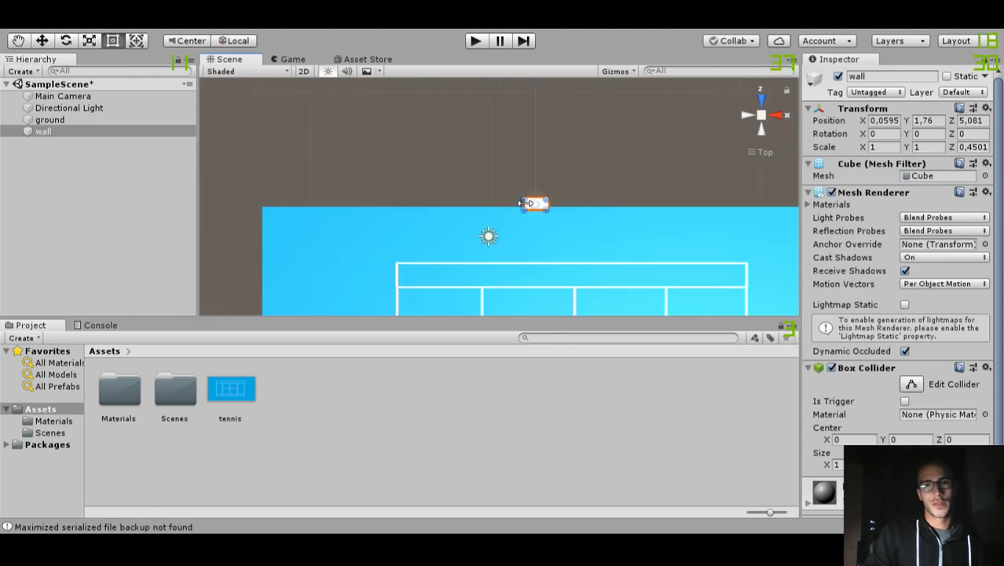
{"action": "left_click_drag", "start_coordinate": [525, 202], "coordinate": [472, 207], "text": "alt"}
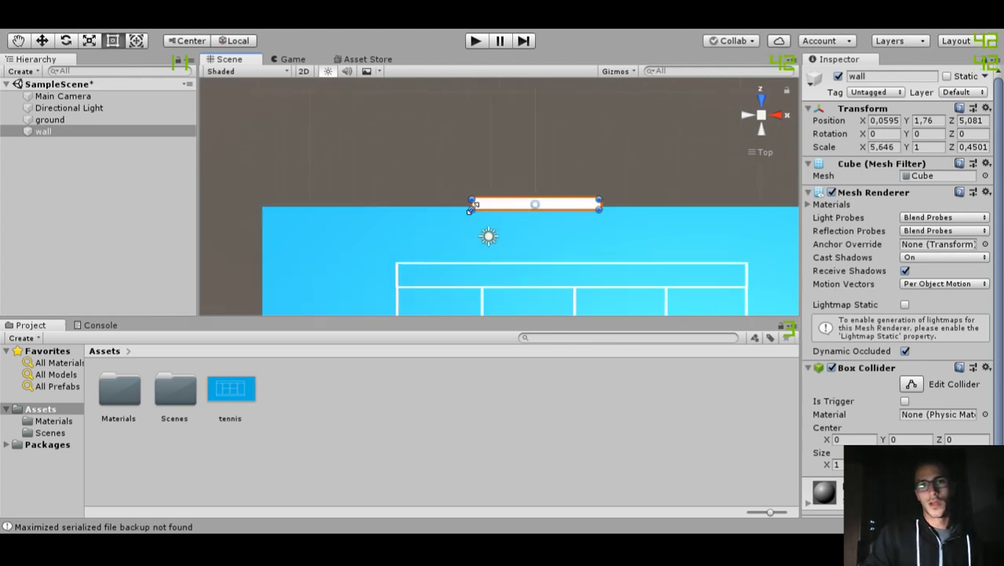
{"action": "left_click_drag", "start_coordinate": [472, 204], "coordinate": [264, 208], "text": "alt"}
{"action": "middle_click_drag", "start_coordinate": [456, 232], "coordinate": [364, 237]}
{"action": "left_click_drag", "start_coordinate": [714, 208], "coordinate": [757, 208]}
{"action": "middle_click_drag", "start_coordinate": [521, 214], "coordinate": [751, 244]}
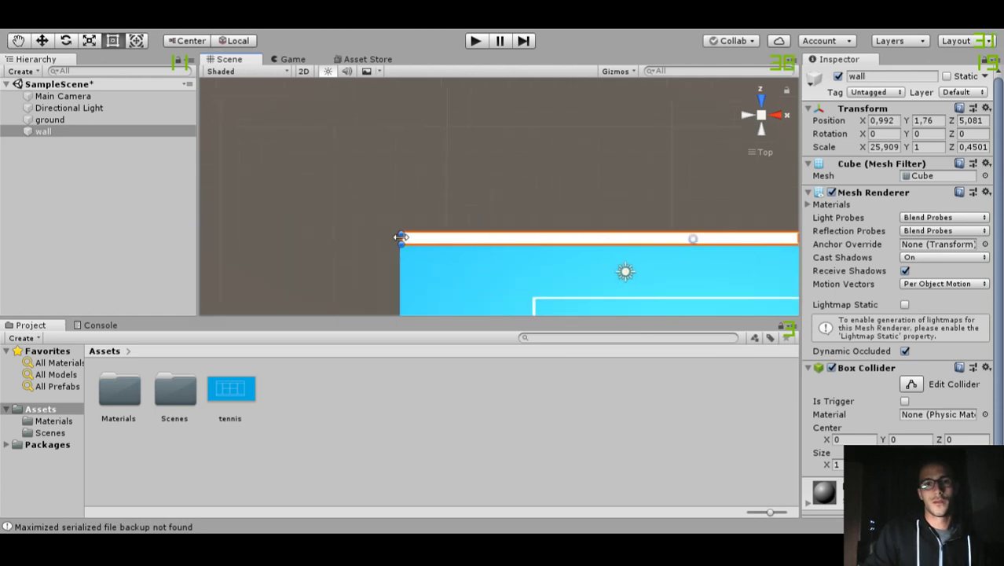
{"action": "left_click_drag", "start_coordinate": [428, 251], "coordinate": [569, 220], "text": "alt"}
Duplicate the wall and move the copy to the ground's opposite long side, at about Z -7.8.
{"action": "left_click", "coordinate": [135, 139]}
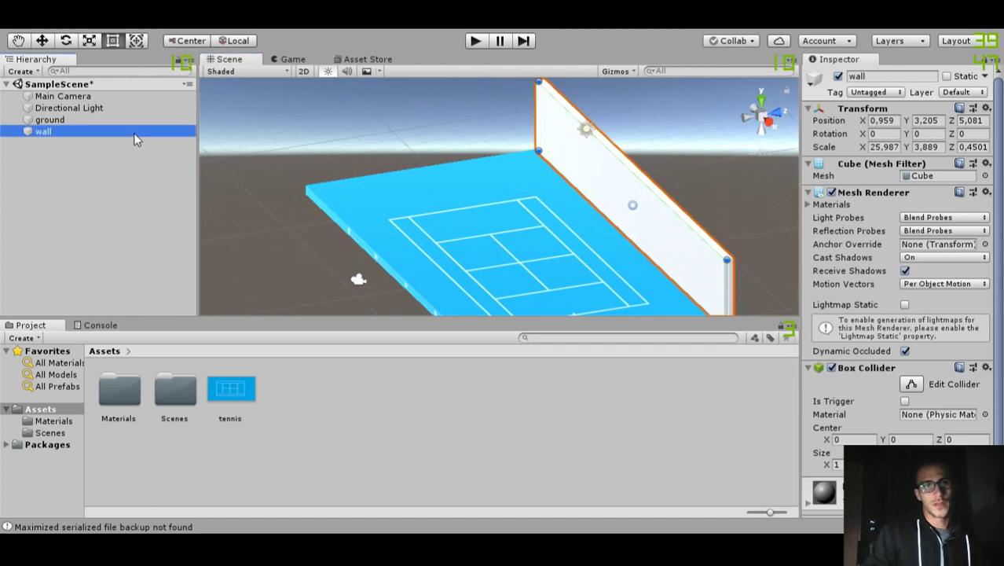
{"action": "key", "text": "ctrl+d"}
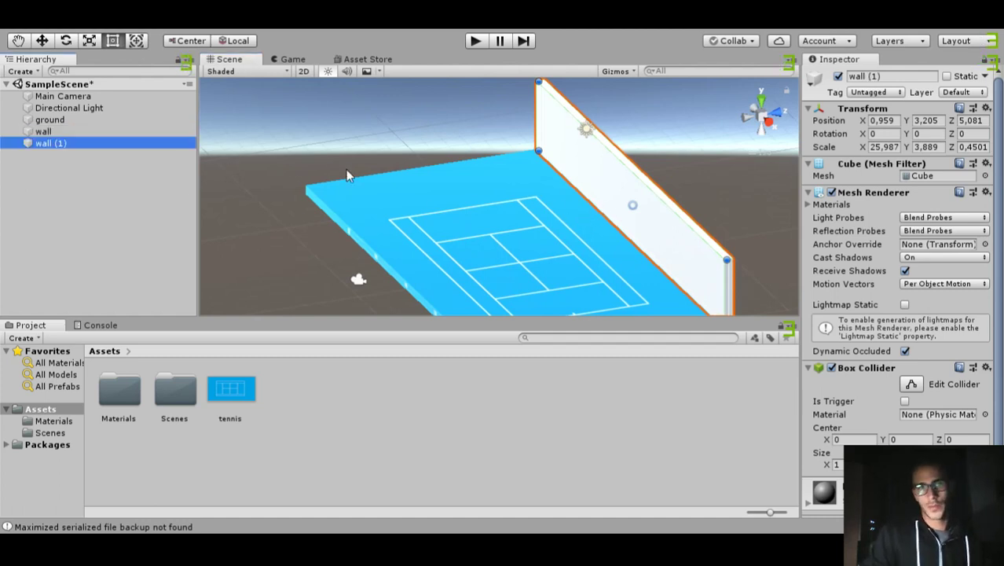
{"action": "key", "text": "w"}
{"action": "middle_click_drag", "start_coordinate": [635, 198], "coordinate": [554, 194]}
{"action": "right_click_drag", "start_coordinate": [692, 190], "coordinate": [573, 209]}
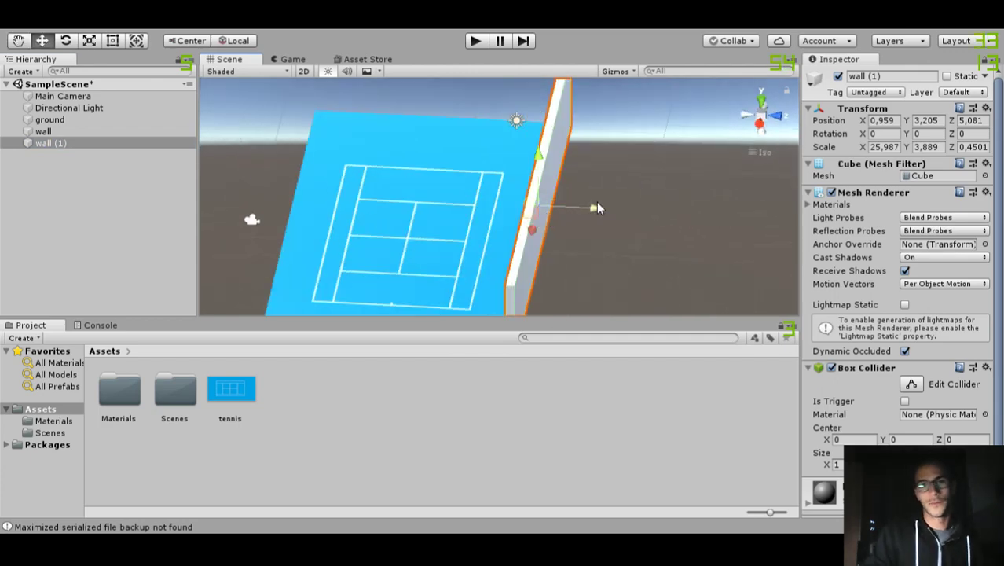
{"action": "left_click_drag", "start_coordinate": [600, 209], "coordinate": [423, 196]}
Duplicate the second side wall and rotate the copy to -90 degrees about Y.
{"action": "left_click", "coordinate": [137, 142]}
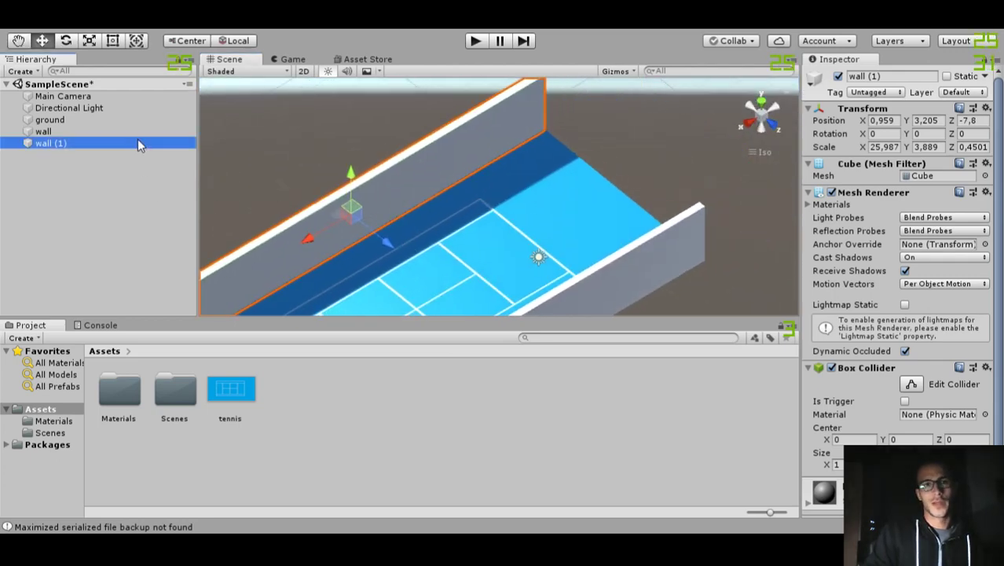
{"action": "key", "text": "ctrl+d"}
{"action": "key", "text": "e"}
{"action": "key", "text": "f"}
{"action": "left_click_drag", "start_coordinate": [474, 248], "coordinate": [648, 250]}
{"action": "left_click_drag", "start_coordinate": [504, 242], "coordinate": [592, 207], "text": "alt"}
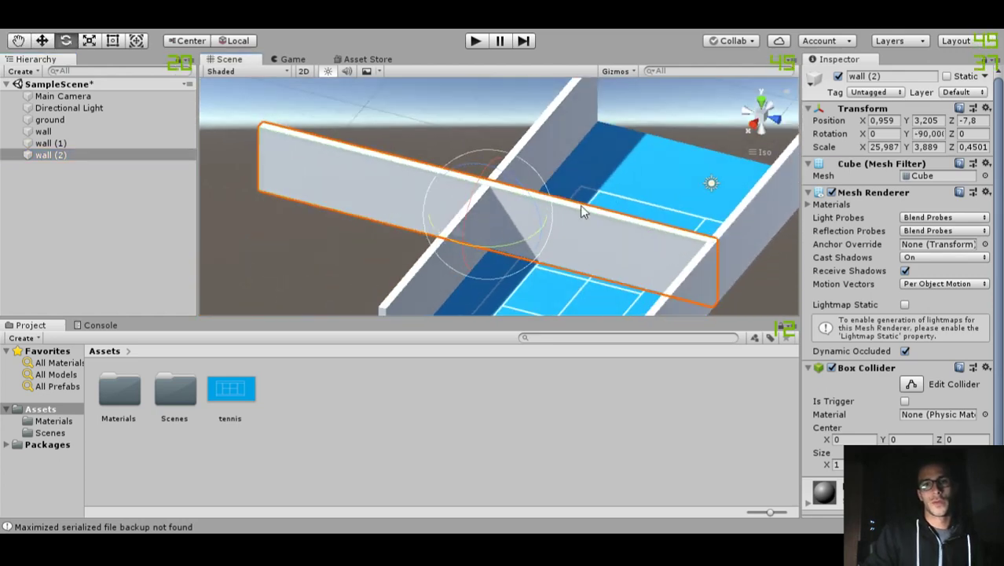
Move the rotated wall to the ground's far short end at about X -12.37 and shift it across the court.
{"action": "middle_click_drag", "start_coordinate": [592, 208], "coordinate": [529, 248]}
{"action": "key", "text": "w"}
{"action": "left_click_drag", "start_coordinate": [440, 232], "coordinate": [594, 173]}
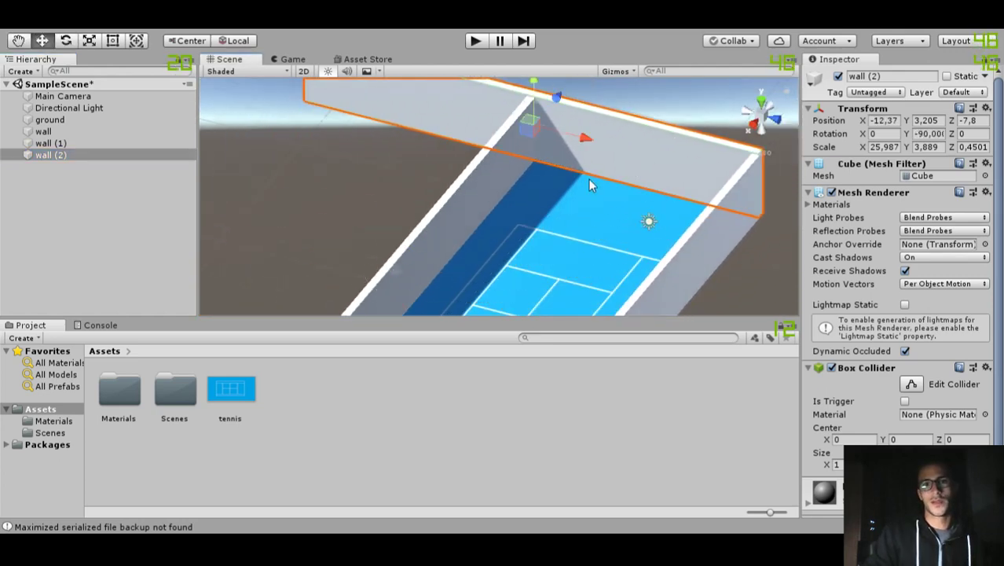
{"action": "key", "text": "f"}
{"action": "left_click_drag", "start_coordinate": [563, 234], "coordinate": [608, 246]}
Shorten the end wall from both ends to about 13.46 so it spans exactly between the side walls.
{"action": "left_click_drag", "start_coordinate": [479, 188], "coordinate": [534, 263], "text": "alt"}
{"action": "middle_click_drag", "start_coordinate": [534, 264], "coordinate": [440, 244]}
{"action": "left_click_drag", "start_coordinate": [503, 267], "coordinate": [413, 272], "text": "alt"}
{"action": "middle_click_drag", "start_coordinate": [412, 271], "coordinate": [463, 277]}
{"action": "key", "text": "t"}
{"action": "left_click_drag", "start_coordinate": [271, 158], "coordinate": [355, 160]}
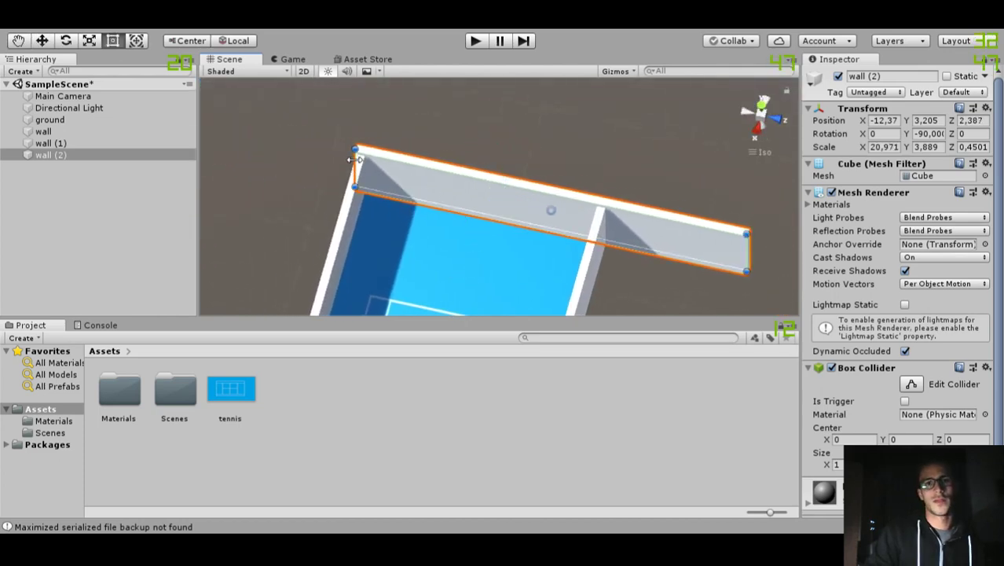
{"action": "left_click", "coordinate": [750, 251]}
{"action": "left_click", "coordinate": [734, 249]}
{"action": "left_click_drag", "start_coordinate": [747, 242], "coordinate": [608, 231]}
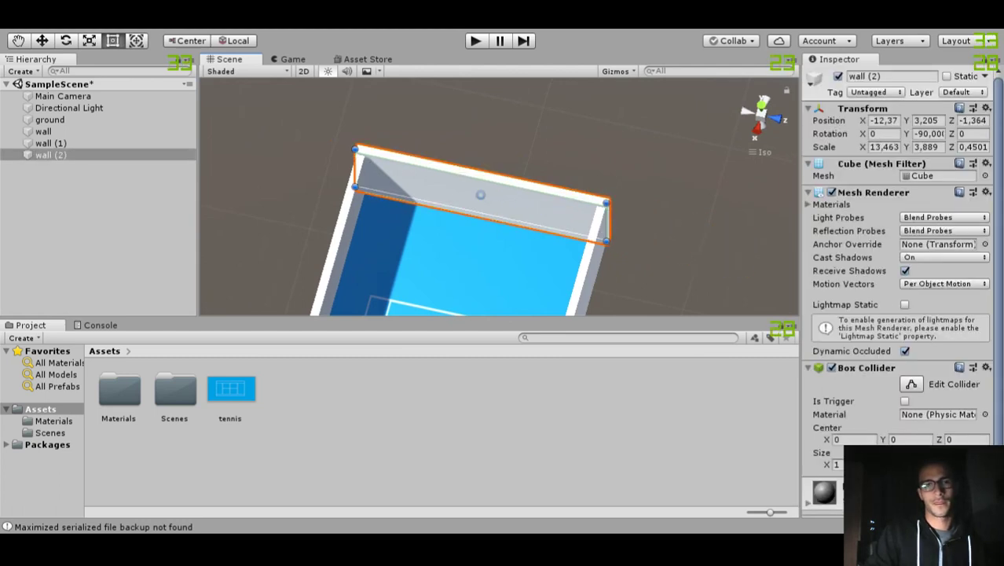
Save the scene with the three court walls.
{"action": "middle_click_drag", "start_coordinate": [493, 252], "coordinate": [500, 190]}
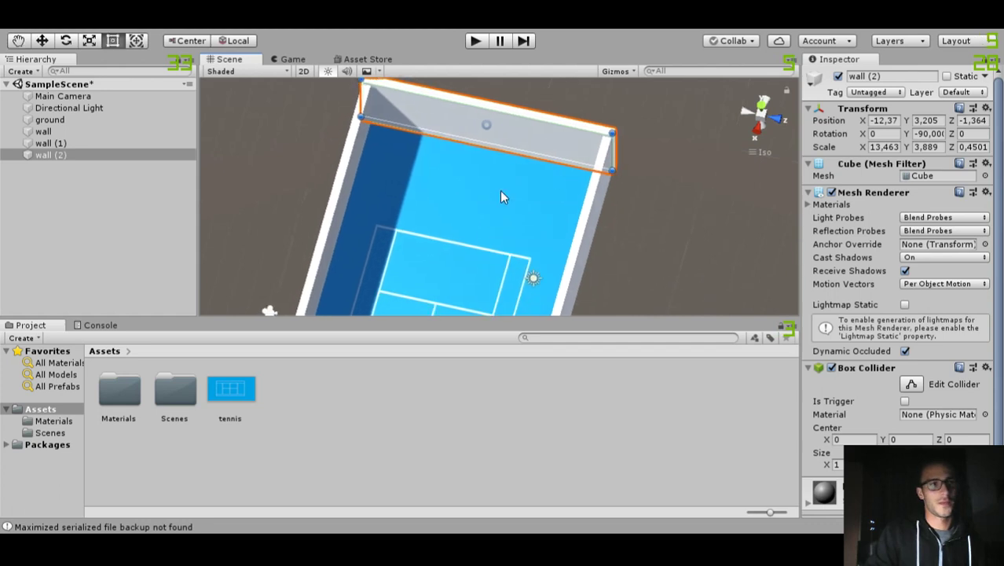
{"action": "right_click_drag", "start_coordinate": [500, 191], "coordinate": [550, 118]}
{"action": "middle_click_drag", "start_coordinate": [492, 197], "coordinate": [515, 136]}
{"action": "right_click_drag", "start_coordinate": [507, 194], "coordinate": [570, 118]}
{"action": "left_click_drag", "start_coordinate": [517, 244], "coordinate": [482, 232], "text": "alt"}
{"action": "middle_click_drag", "start_coordinate": [479, 183], "coordinate": [475, 224]}
{"action": "key", "text": "ctrl+s"}
Duplicate the end wall and move the copy to the opposite short end, at about X 13.63 and Y 0.81.
{"action": "left_click", "coordinate": [86, 157]}
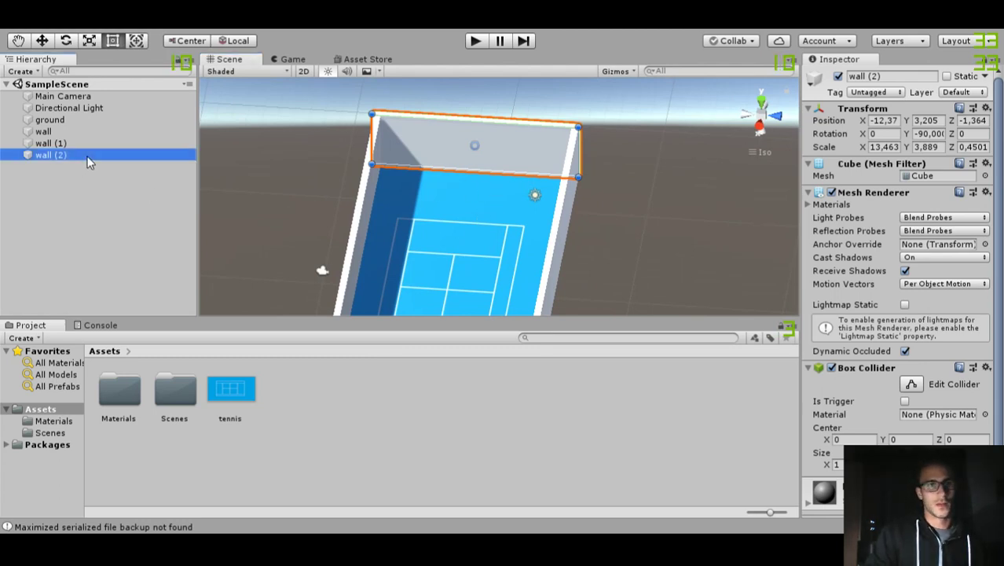
{"action": "scroll", "coordinate": [360, 208], "scroll_direction": "down", "scroll_amount": 4}
{"action": "key", "text": "w"}
{"action": "key", "text": "ctrl+d"}
{"action": "left_click_drag", "start_coordinate": [459, 160], "coordinate": [451, 185], "text": "alt"}
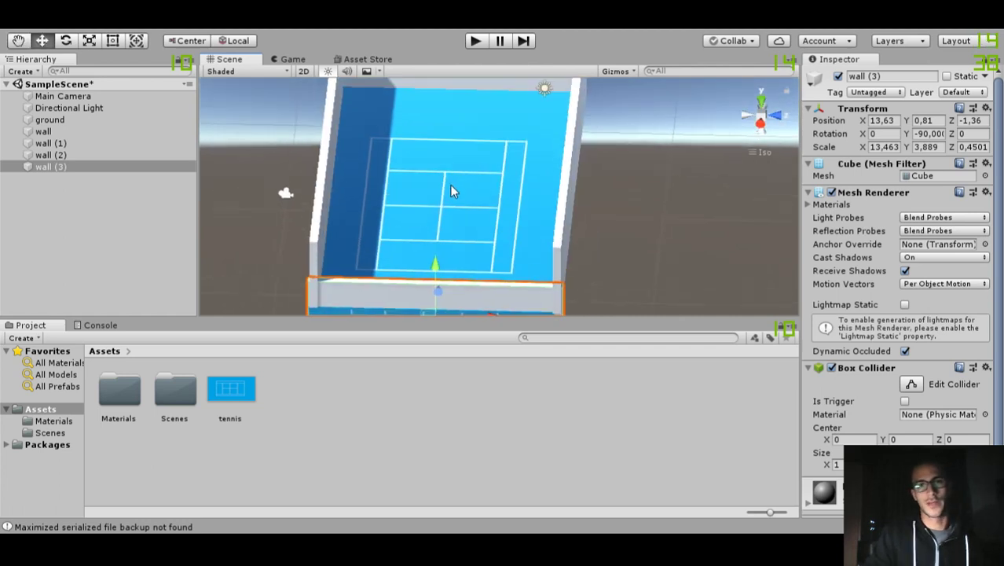
Move the Main Camera to about Y 4.54 and Z -11.25, and tilt it down about 14 degrees on X.
{"action": "left_click", "coordinate": [112, 96]}
{"action": "middle_click_drag", "start_coordinate": [409, 177], "coordinate": [493, 192]}
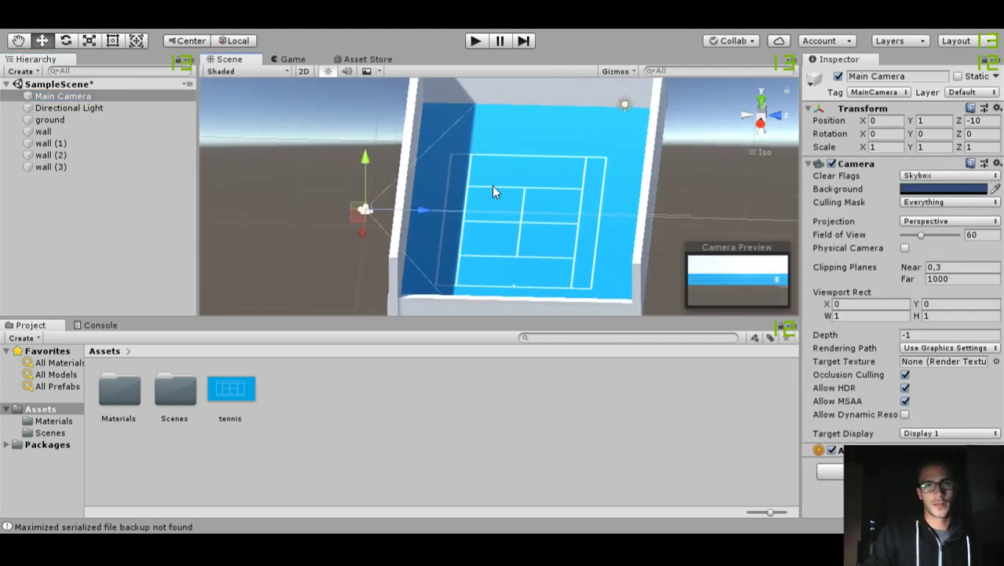
{"action": "scroll", "coordinate": [491, 170], "scroll_direction": "down", "scroll_amount": 2}
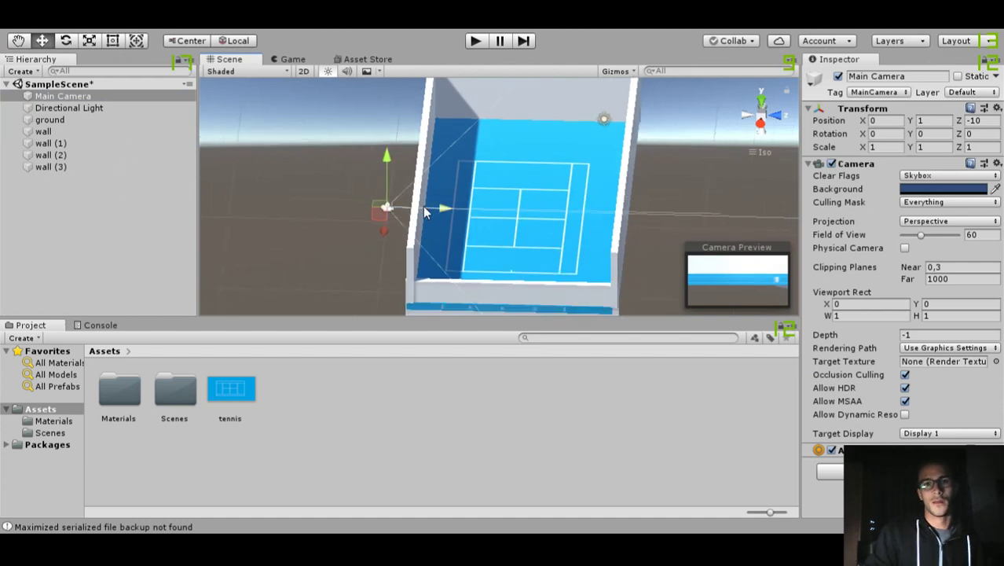
{"action": "left_click_drag", "start_coordinate": [442, 211], "coordinate": [426, 206]}
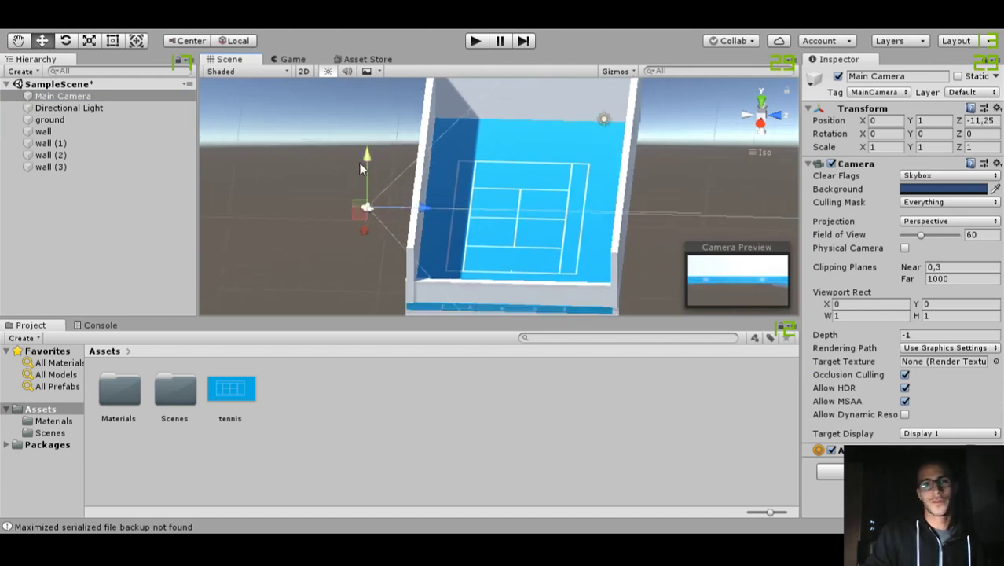
{"action": "left_click_drag", "start_coordinate": [366, 156], "coordinate": [395, 127]}
{"action": "key", "text": "e"}
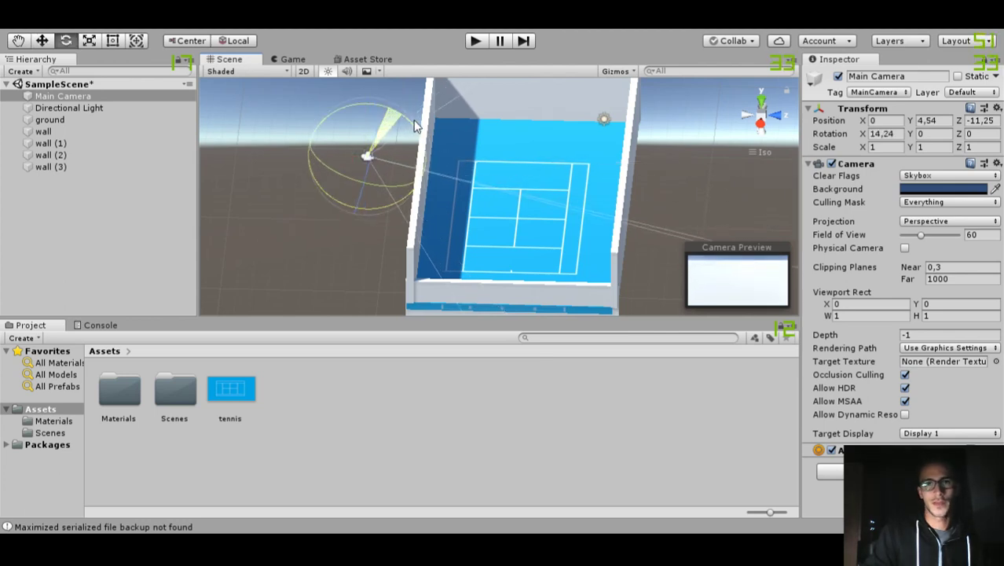
Rotate the ground and all four walls together 90 degrees about Y so the court runs lengthwise in front of the camera.
{"action": "left_click", "coordinate": [83, 119]}
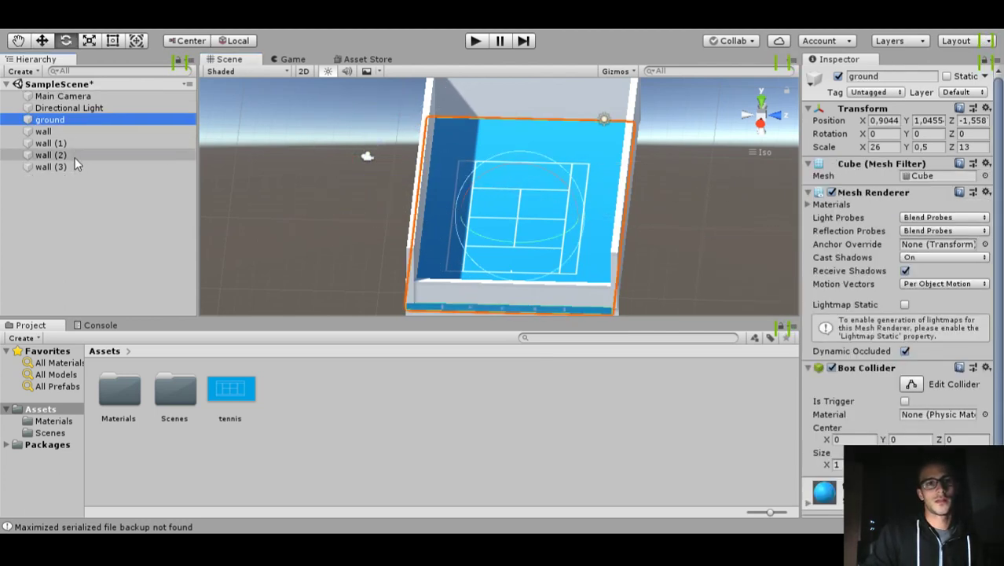
{"action": "left_click", "coordinate": [80, 143], "text": "shift"}
{"action": "left_click", "coordinate": [78, 154], "text": "shift"}
{"action": "left_click", "coordinate": [76, 167], "text": "shift"}
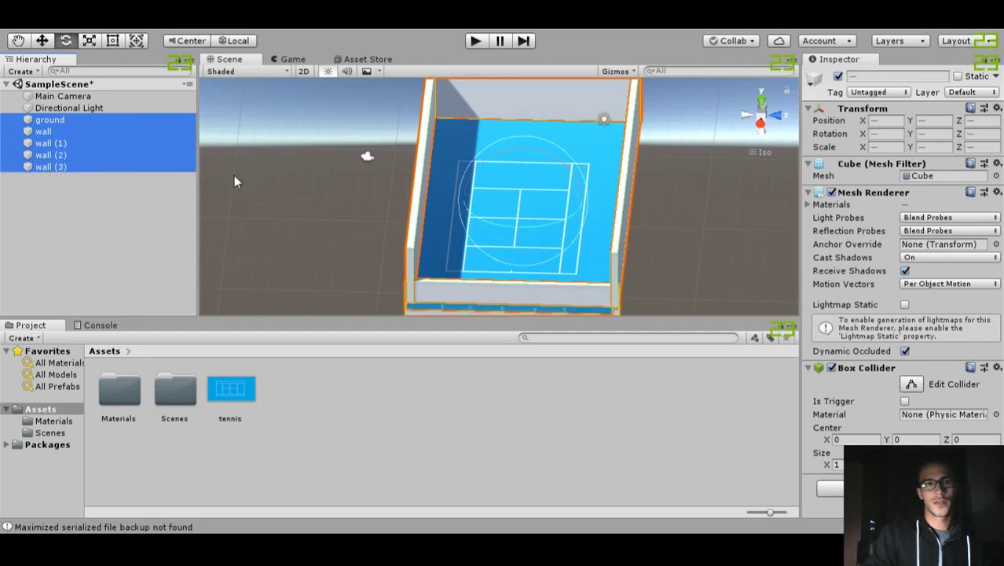
{"action": "left_click_drag", "start_coordinate": [558, 229], "coordinate": [516, 234]}
{"action": "middle_click_drag", "start_coordinate": [516, 234], "coordinate": [442, 189]}
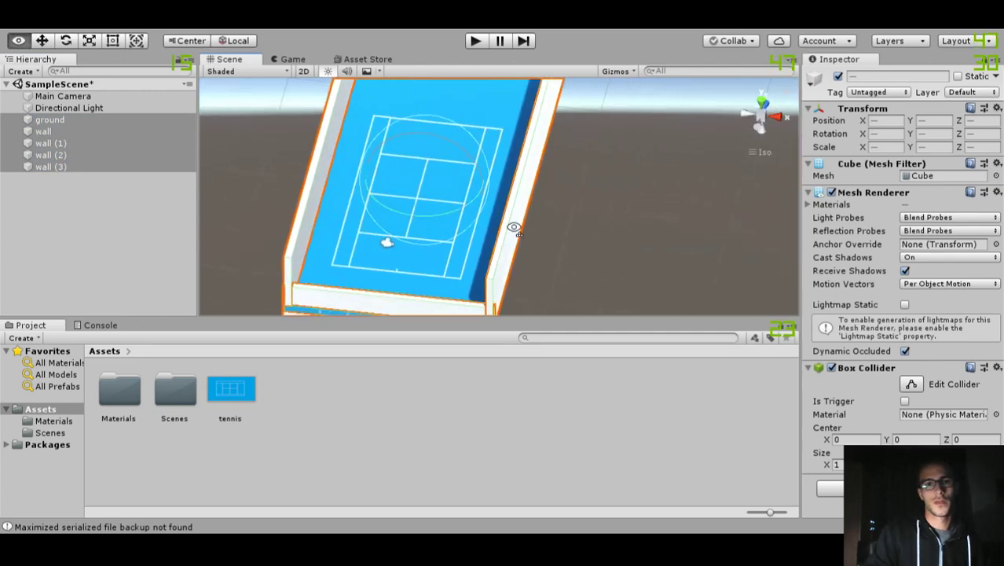
{"action": "left_click_drag", "start_coordinate": [513, 229], "coordinate": [511, 169], "text": "alt"}
Check the court through the Main Camera and reposition the camera to about Y 4.89 and Z -12.65.
{"action": "left_click", "coordinate": [145, 99], "text": "ctrl"}
{"action": "left_click", "coordinate": [141, 96]}
{"action": "left_click_drag", "start_coordinate": [486, 222], "coordinate": [478, 232], "text": "alt"}
{"action": "left_click", "coordinate": [291, 59]}
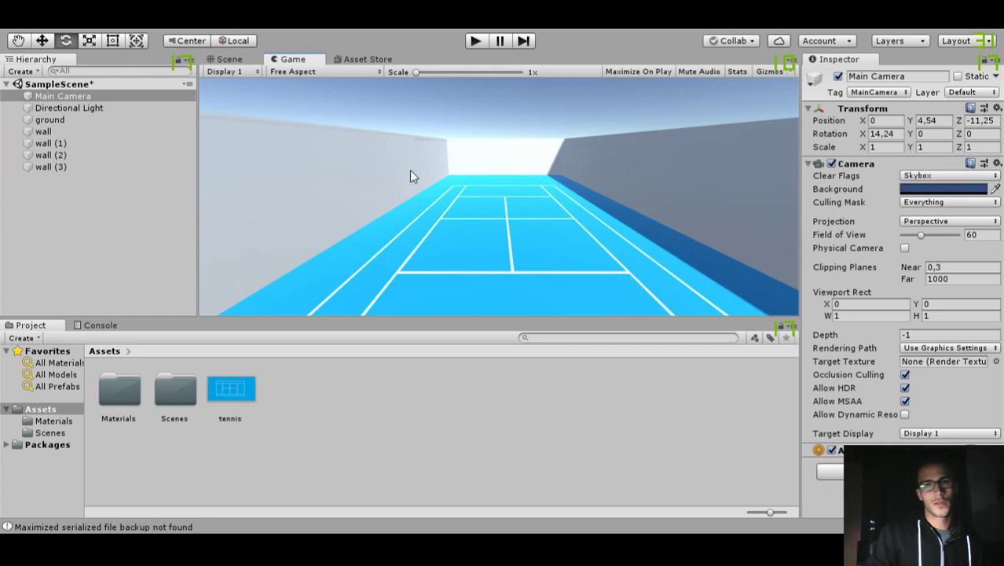
{"action": "left_click", "coordinate": [228, 60]}
{"action": "left_click_drag", "start_coordinate": [476, 173], "coordinate": [377, 201], "text": "alt"}
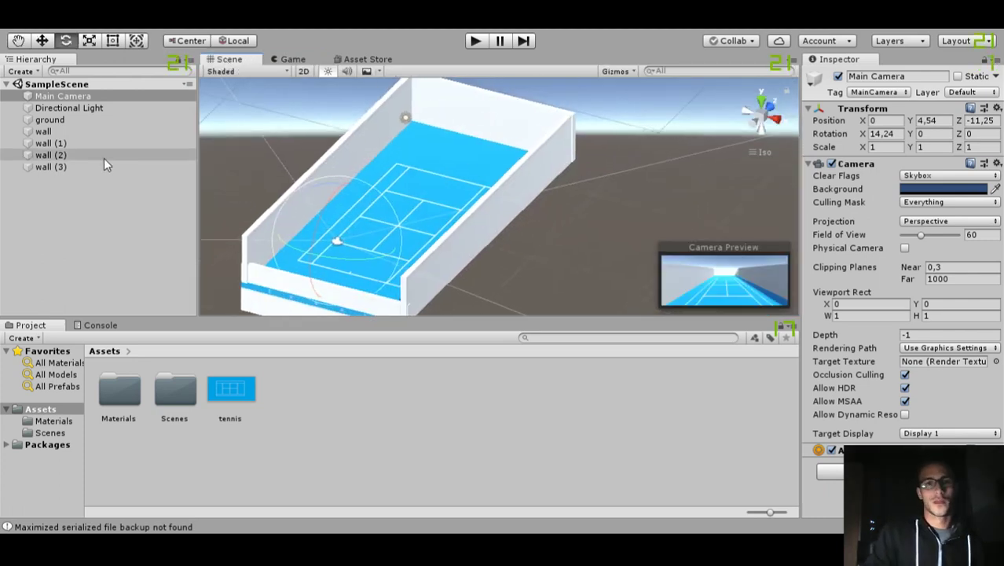
{"action": "left_click", "coordinate": [100, 98]}
{"action": "key", "text": "w"}
{"action": "left_click", "coordinate": [363, 228]}
{"action": "left_click_drag", "start_coordinate": [363, 228], "coordinate": [417, 188]}
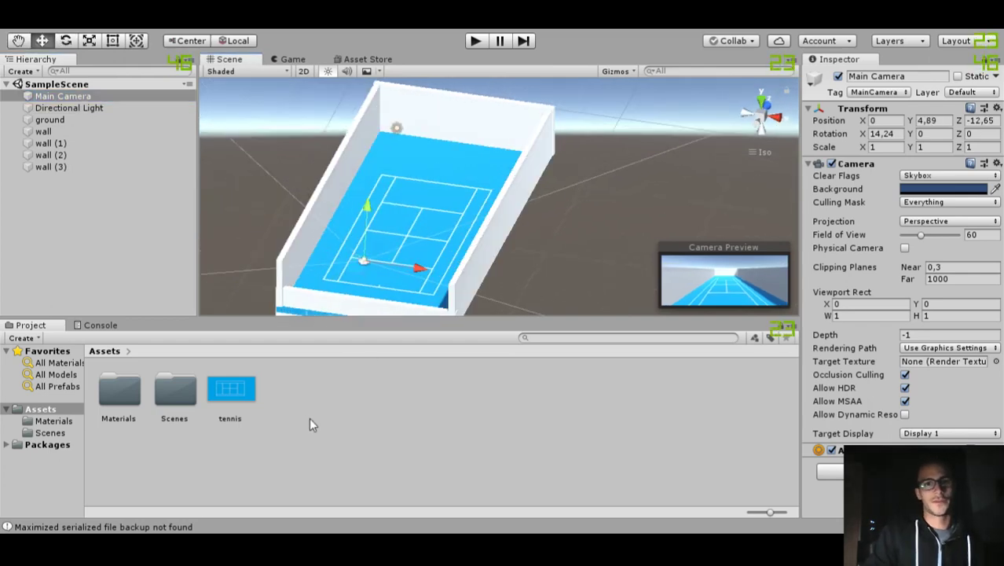
Create a material named "black mat" in the Assets folder and set its albedo colour to black.
{"action": "left_click", "coordinate": [346, 390]}
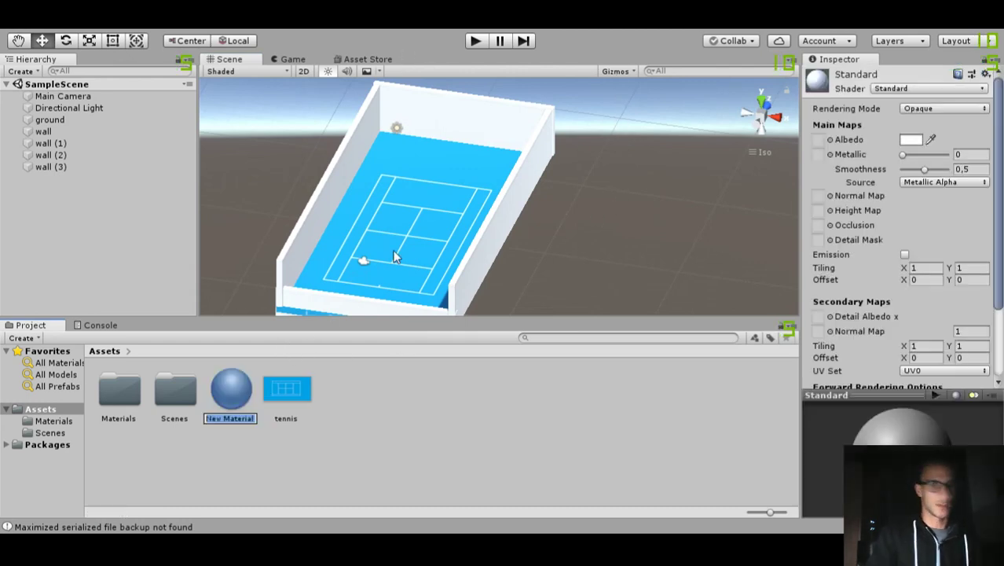
{"action": "type", "text": "black mat"}
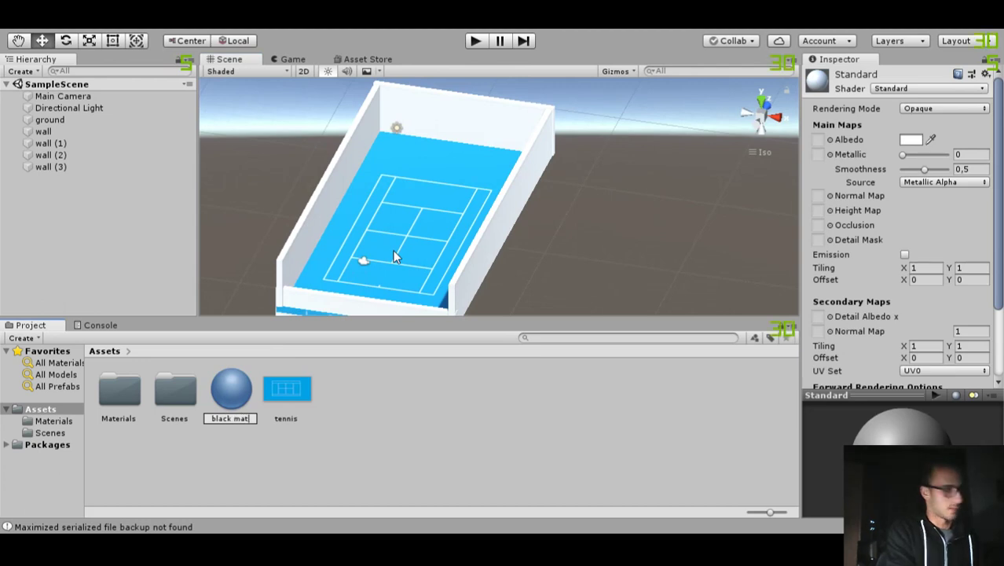
{"action": "key", "text": "Return"}
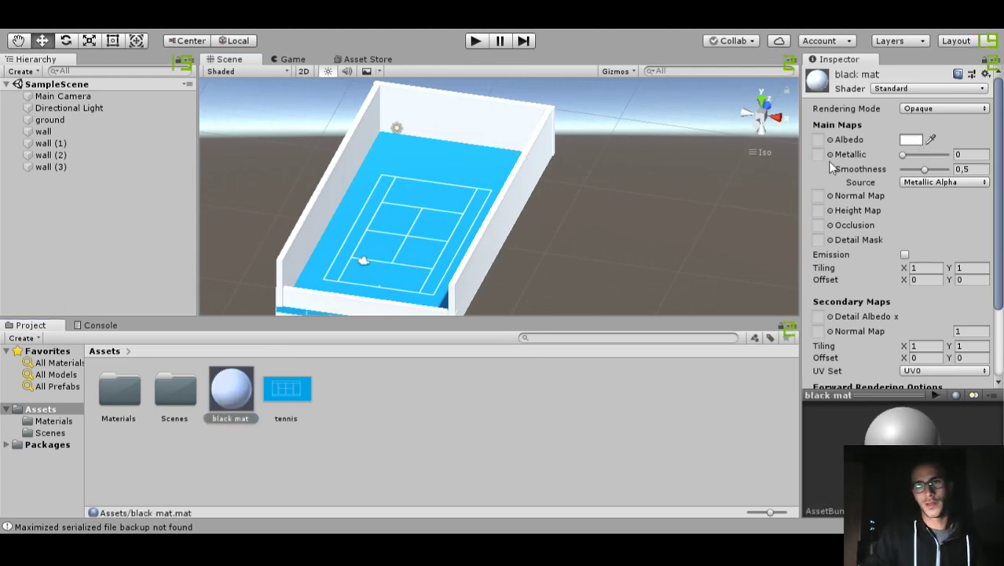
{"action": "left_click_drag", "start_coordinate": [92, 227], "coordinate": [61, 248]}
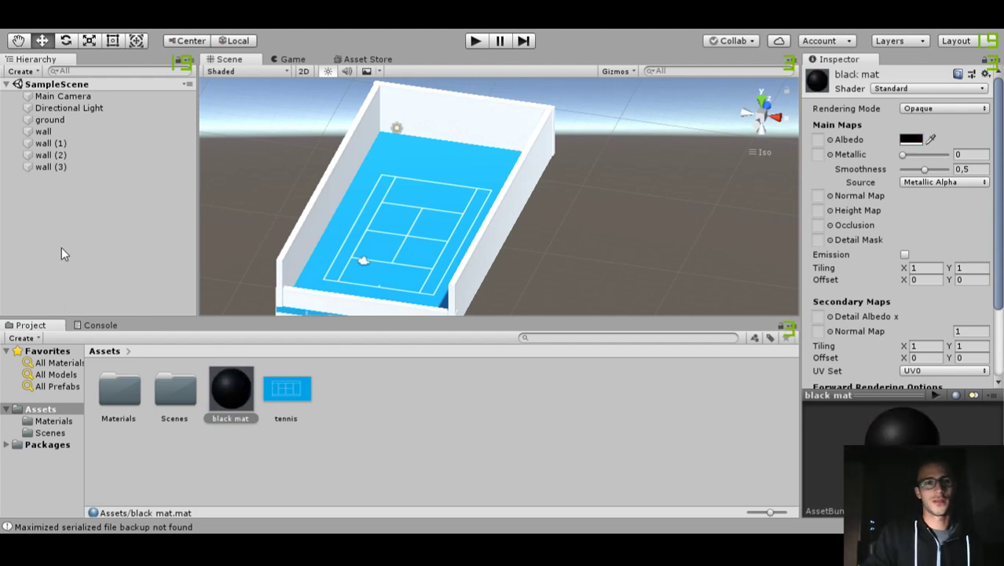
Apply the black mat material to all four court walls and check the result through the game camera.
{"action": "left_click_drag", "start_coordinate": [239, 385], "coordinate": [440, 122]}
{"action": "left_click_drag", "start_coordinate": [231, 388], "coordinate": [287, 280]}
{"action": "left_click_drag", "start_coordinate": [235, 385], "coordinate": [462, 279]}
{"action": "right_click_drag", "start_coordinate": [368, 253], "coordinate": [457, 218]}
{"action": "mouse_move", "coordinate": [457, 218]}
{"action": "left_mouse_down", "text": "alt"}
{"action": "mouse_move", "coordinate": [523, 184]}
{"action": "mouse_move", "coordinate": [465, 220]}
{"action": "left_mouse_up", "text": "alt"}
{"action": "left_click", "coordinate": [292, 59]}
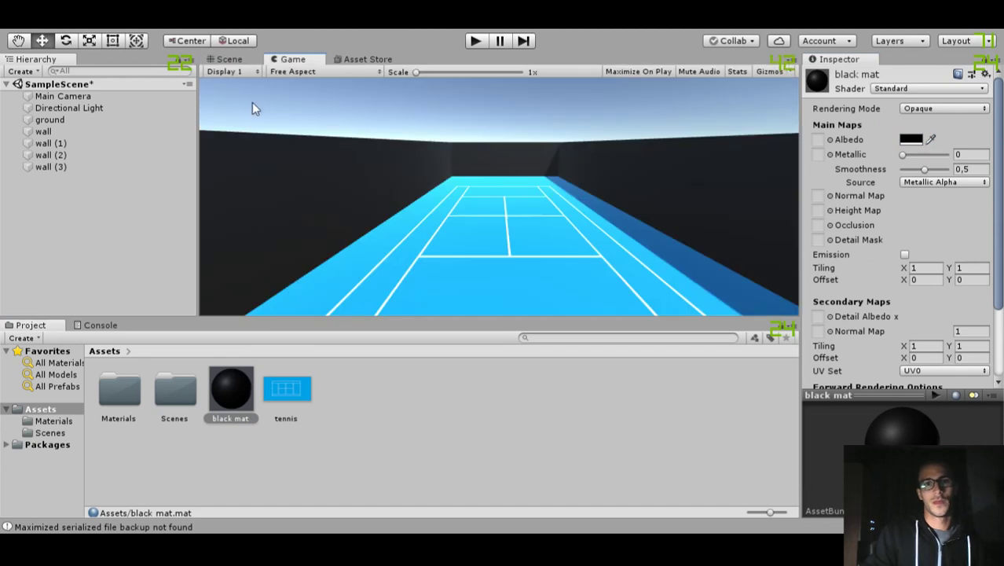
{"action": "left_click", "coordinate": [227, 63]}
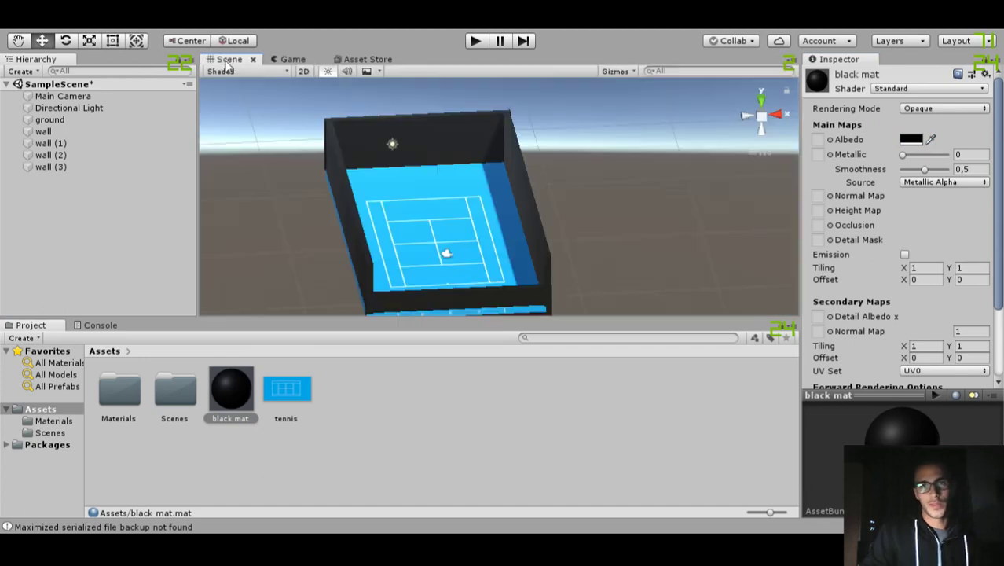
{"action": "middle_click_drag", "start_coordinate": [422, 209], "coordinate": [452, 207]}
{"action": "left_click_drag", "start_coordinate": [452, 206], "coordinate": [478, 202], "text": "alt"}
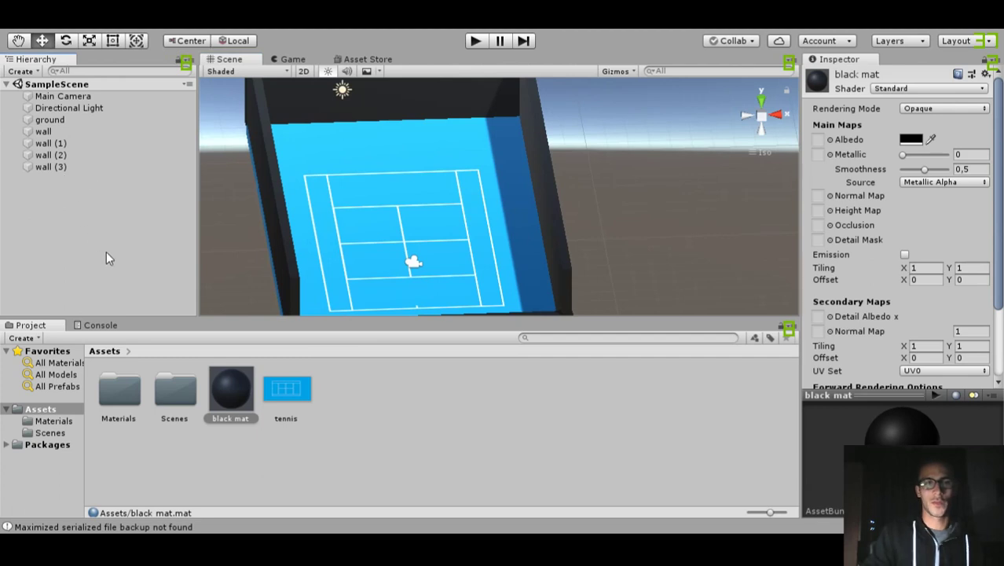
Create an empty game object at the scene root and name it "walls".
{"action": "left_click", "coordinate": [69, 202]}
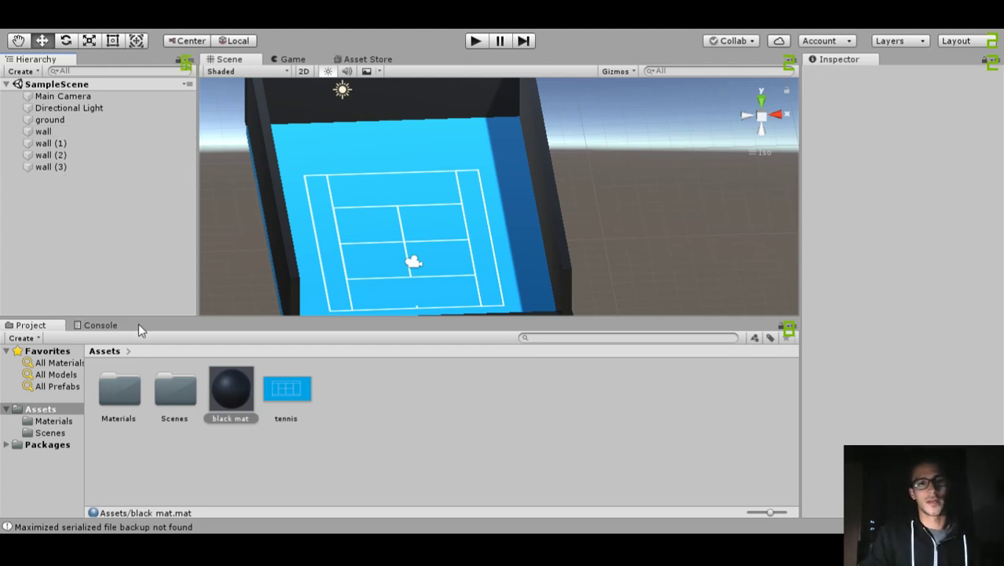
{"action": "key", "text": "ctrl+shift+n"}
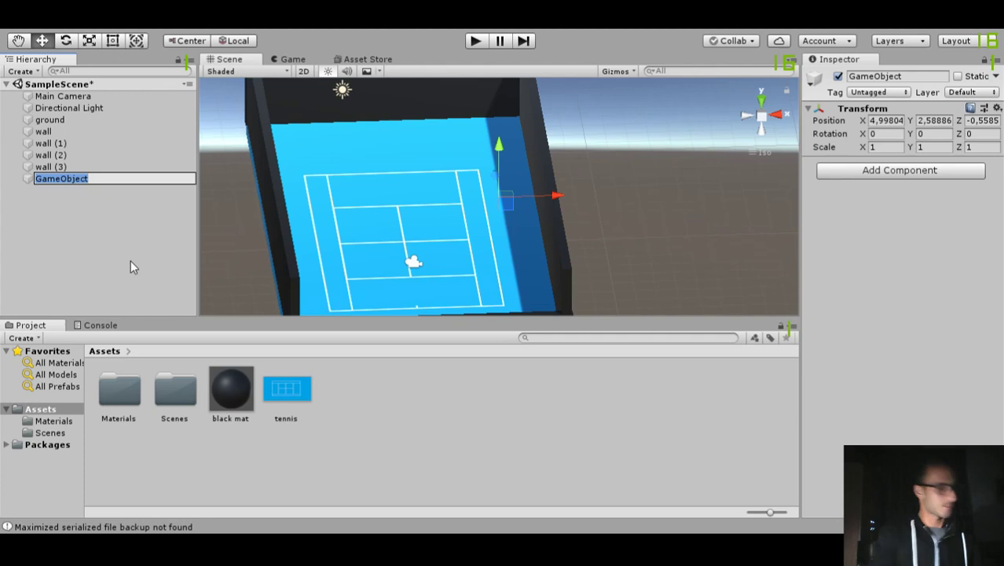
{"action": "type", "text": "wall"}
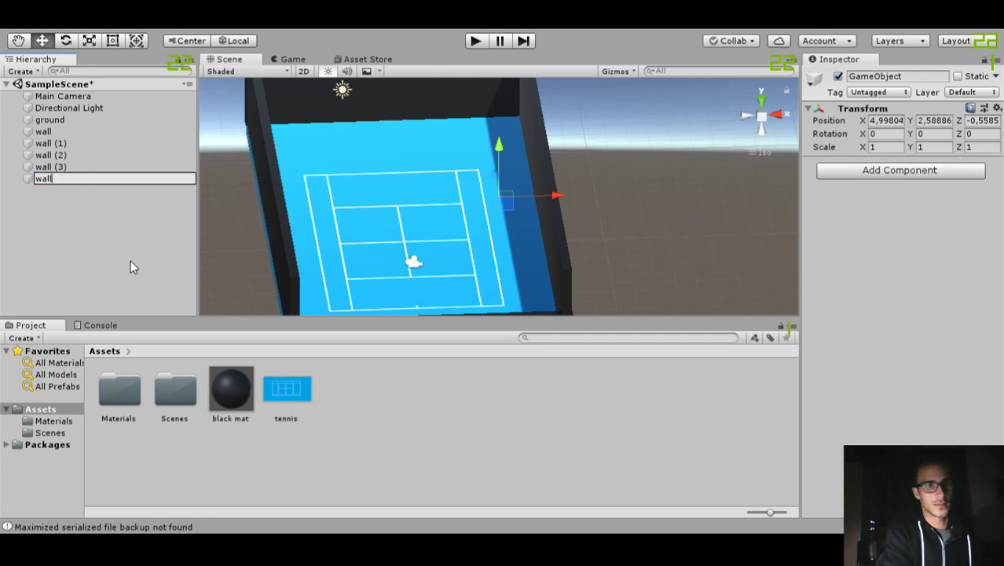
{"action": "type", "text": "s"}
{"action": "key", "text": "Return"}
Make the four wall objects and the ground children of the walls object.
{"action": "left_click", "coordinate": [88, 131]}
{"action": "left_click", "coordinate": [81, 167], "text": "shift"}
{"action": "left_click_drag", "start_coordinate": [82, 166], "coordinate": [60, 179]}
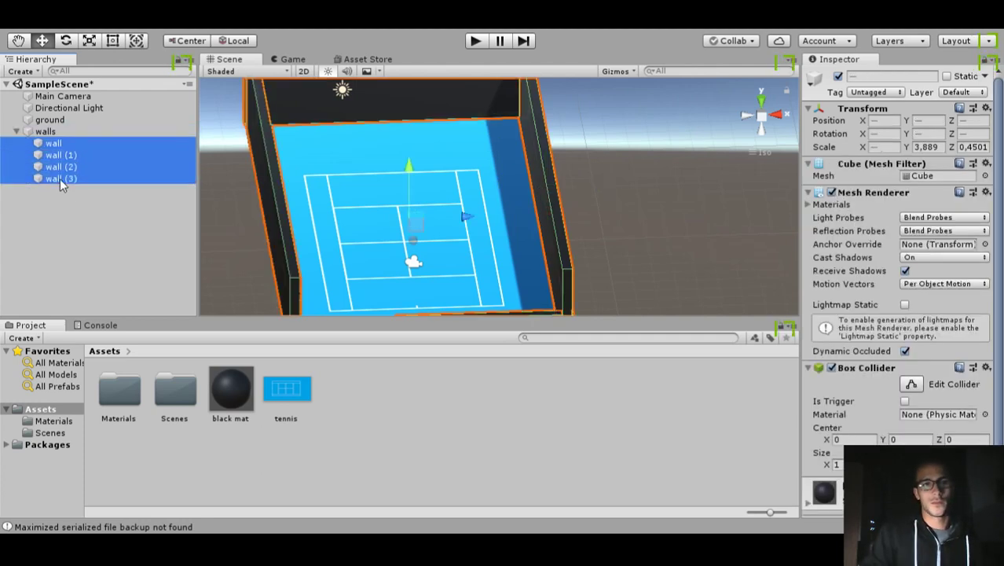
{"action": "left_click", "coordinate": [16, 131]}
{"action": "left_click_drag", "start_coordinate": [63, 119], "coordinate": [59, 132]}
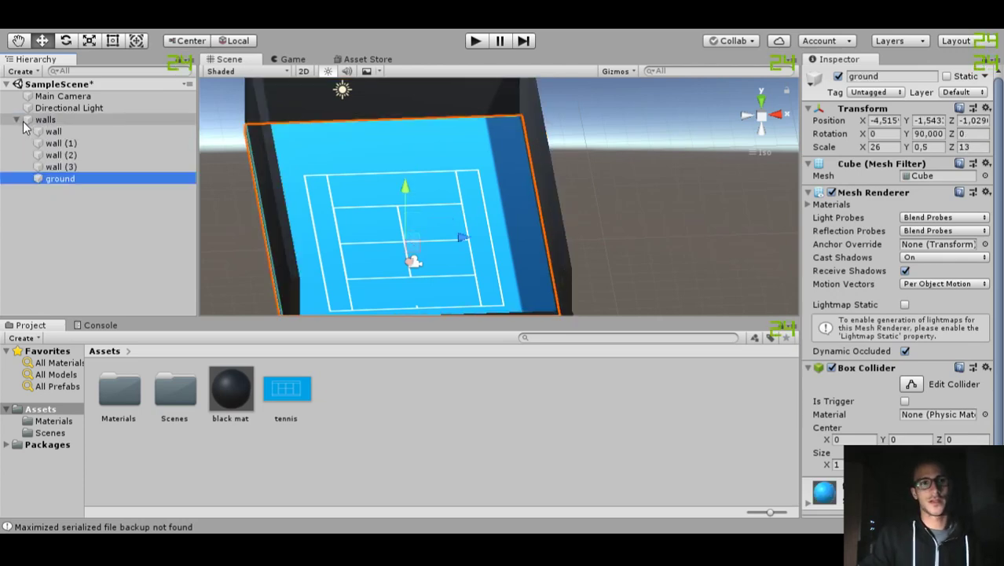
{"action": "left_click", "coordinate": [26, 121]}
{"action": "left_click", "coordinate": [17, 120]}
Add a cube to the scene and move it beside the court at about X 4.06 and Z -2.53.
{"action": "left_click_drag", "start_coordinate": [314, 182], "coordinate": [233, 222], "text": "alt"}
{"action": "left_click", "coordinate": [83, 206]}
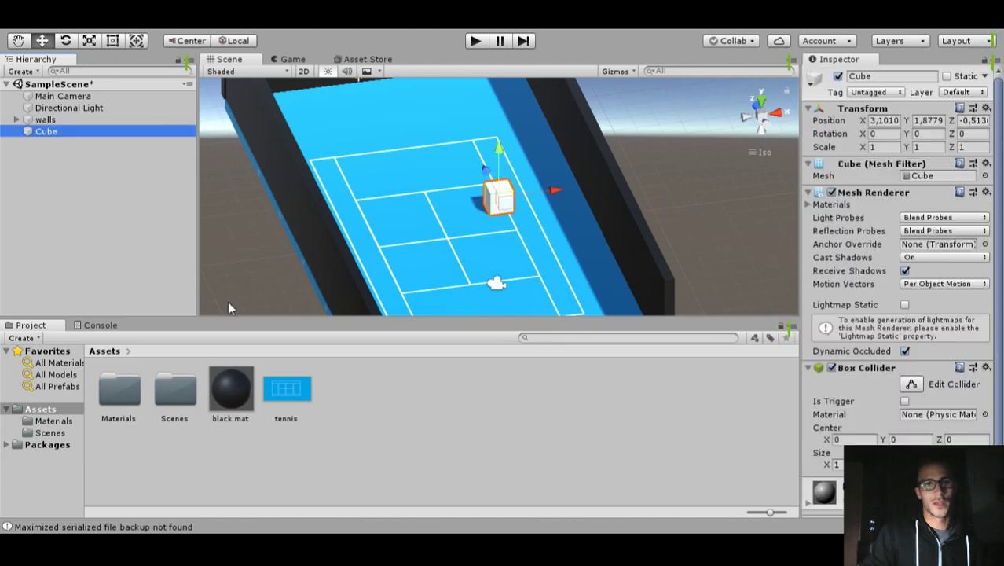
{"action": "scroll", "coordinate": [388, 210], "scroll_direction": "up", "scroll_amount": 5}
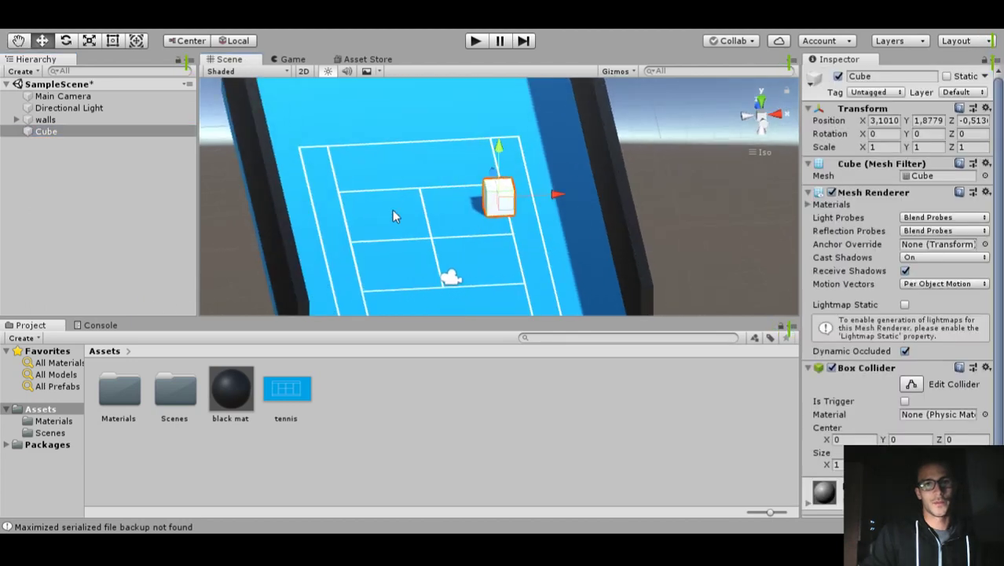
{"action": "left_click_drag", "start_coordinate": [497, 187], "coordinate": [503, 218]}
{"action": "left_click_drag", "start_coordinate": [565, 231], "coordinate": [614, 236]}
Scale the cube to 0.2 on X and Z to form a thin net post.
{"action": "left_click", "coordinate": [889, 147]}
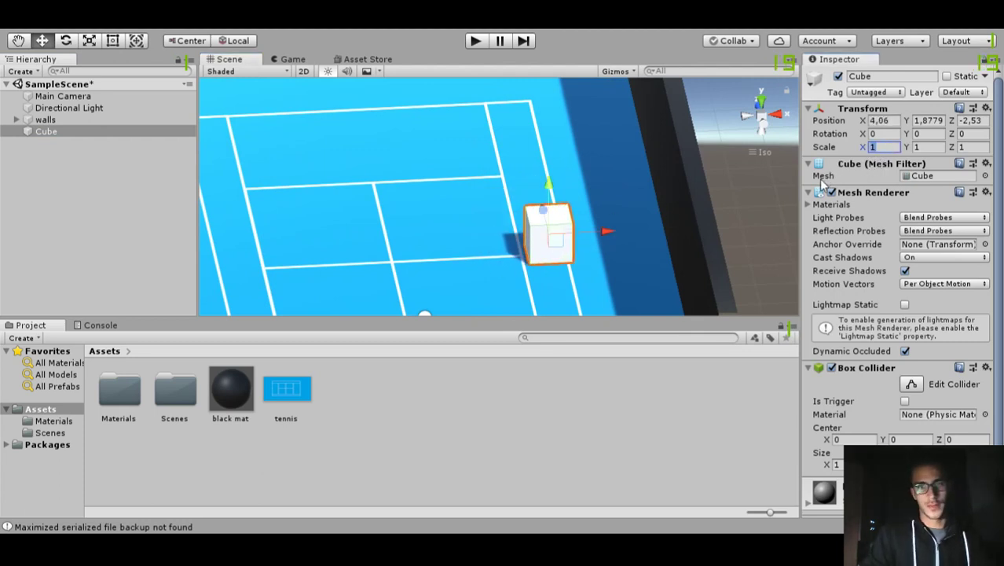
{"action": "type", "text": ".2"}
{"action": "left_click", "coordinate": [969, 147]}
{"action": "type", "text": ".2"}
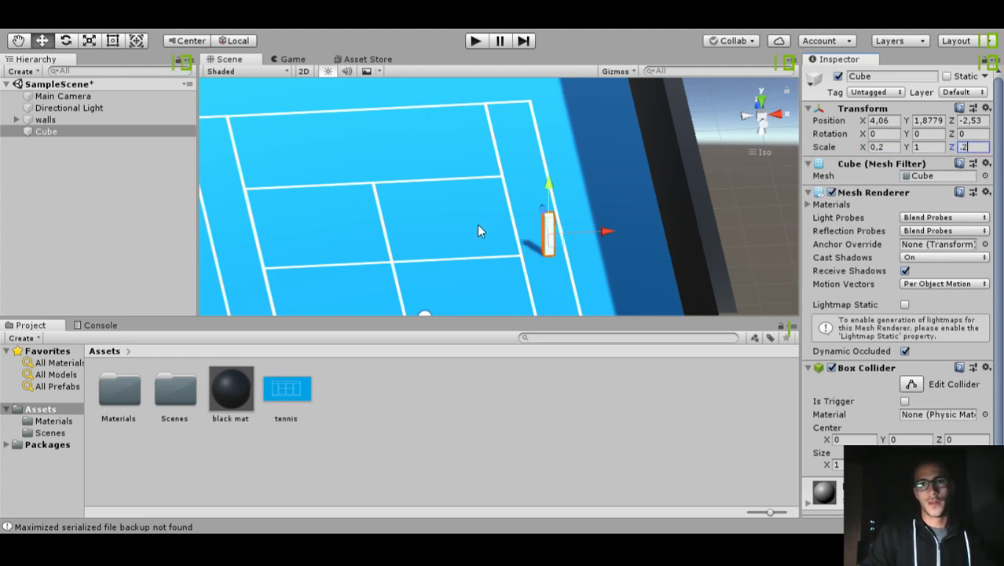
Duplicate the net post and move the copy across the court to about X -3.3.
{"action": "right_click_drag", "start_coordinate": [477, 224], "coordinate": [609, 243]}
{"action": "scroll", "coordinate": [603, 234], "scroll_direction": "up", "scroll_amount": 7}
{"action": "left_click_drag", "start_coordinate": [598, 225], "coordinate": [469, 252], "text": "alt"}
{"action": "middle_click_drag", "start_coordinate": [469, 256], "coordinate": [633, 245]}
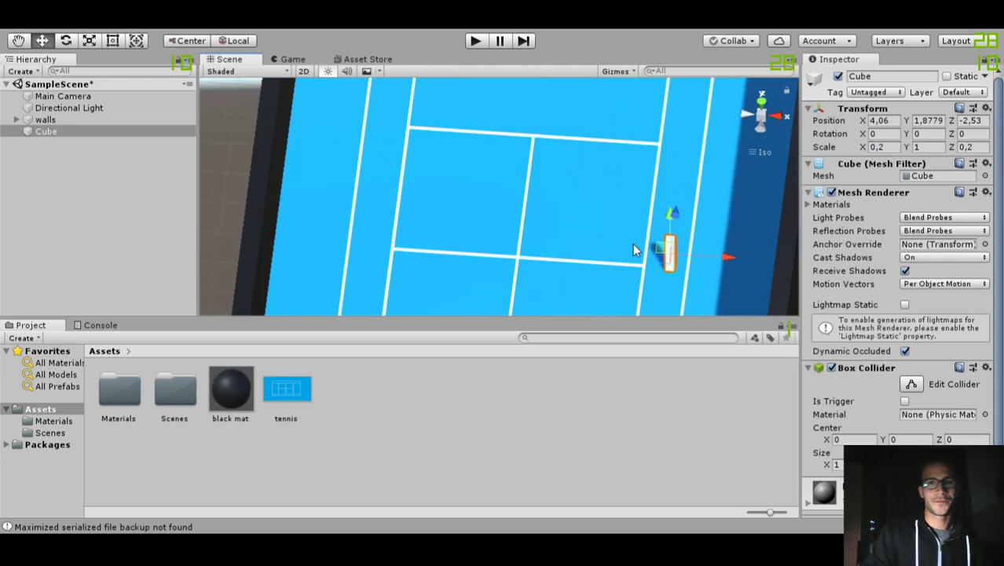
{"action": "key", "text": "ctrl+d"}
{"action": "left_click_drag", "start_coordinate": [726, 255], "coordinate": [430, 257]}
{"action": "right_click_drag", "start_coordinate": [430, 257], "coordinate": [448, 179]}
Duplicate the second post, Cube (1), and name the new copy "net-top".
{"action": "left_click", "coordinate": [91, 143]}
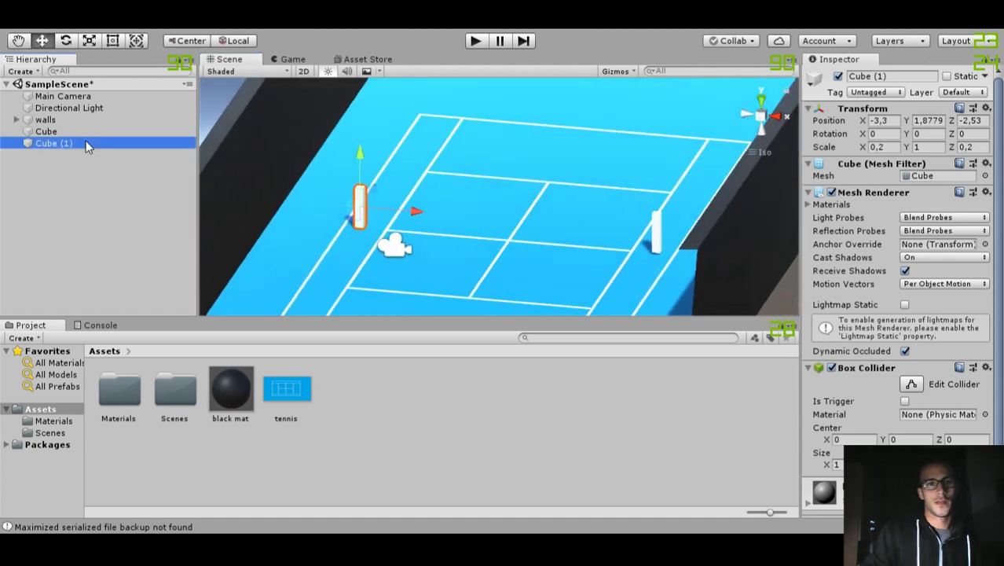
{"action": "key", "text": "ctrl+d"}
{"action": "left_click", "coordinate": [99, 155]}
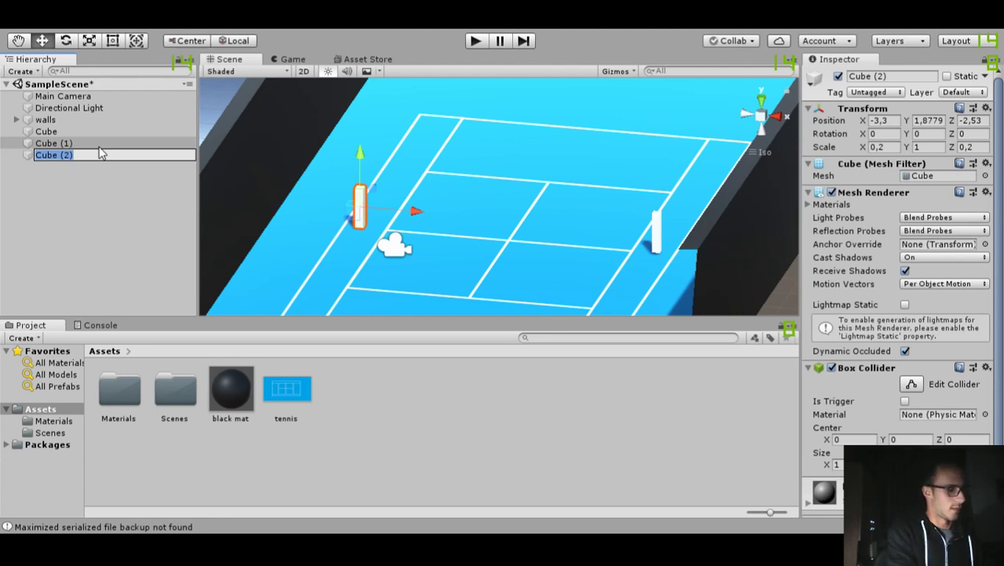
{"action": "type", "text": "net-top"}
{"action": "key", "text": "Return"}
Rename the original net post, Cube, as "right bar".
{"action": "left_click", "coordinate": [99, 128]}
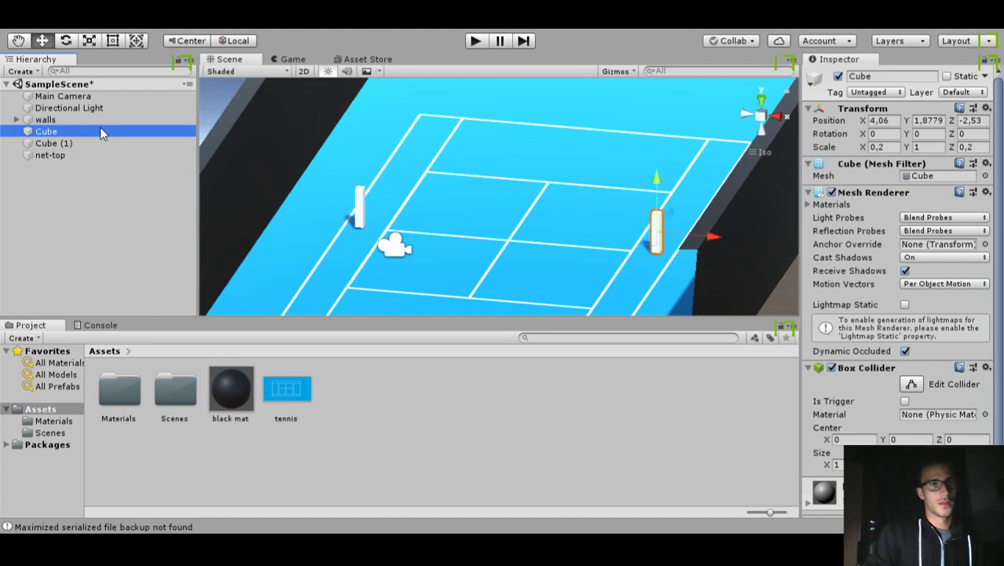
{"action": "left_click", "coordinate": [100, 127]}
{"action": "type", "text": "lef"}
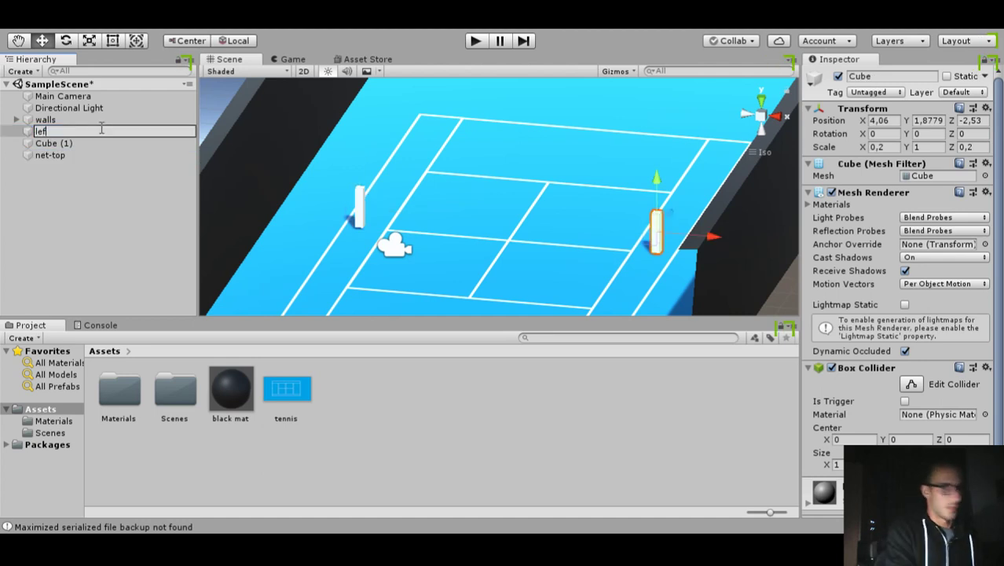
{"action": "key", "text": "BackSpace"}
{"action": "key", "text": "BackSpace"}
{"action": "key", "text": "BackSpace"}
{"action": "type", "text": "right bar"}
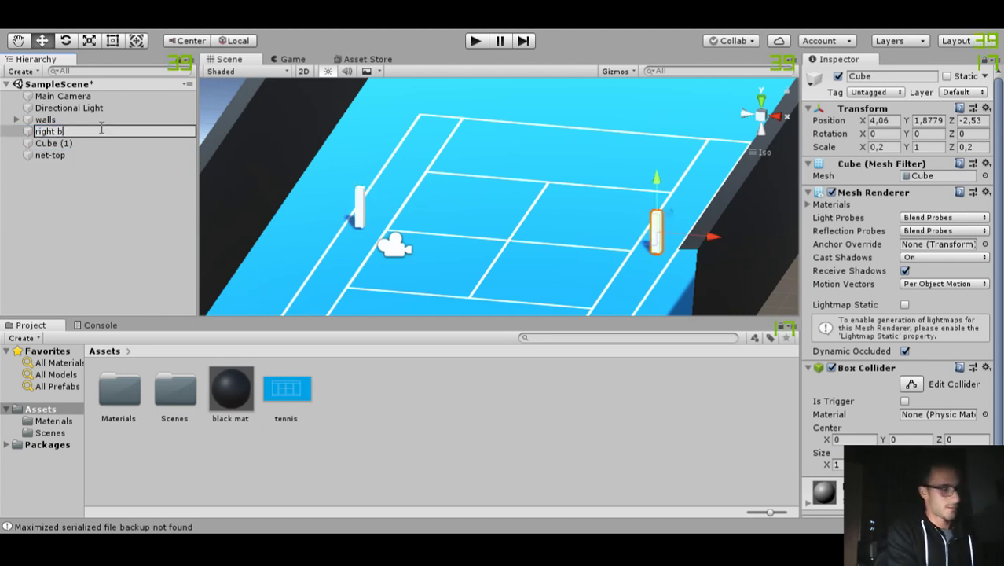
{"action": "key", "text": "Return"}
Rename the opposite net post, Cube (1), as "left bar".
{"action": "key", "text": "Down"}
{"action": "key", "text": "F2"}
{"action": "type", "text": "left bar"}
{"action": "key", "text": "Return"}
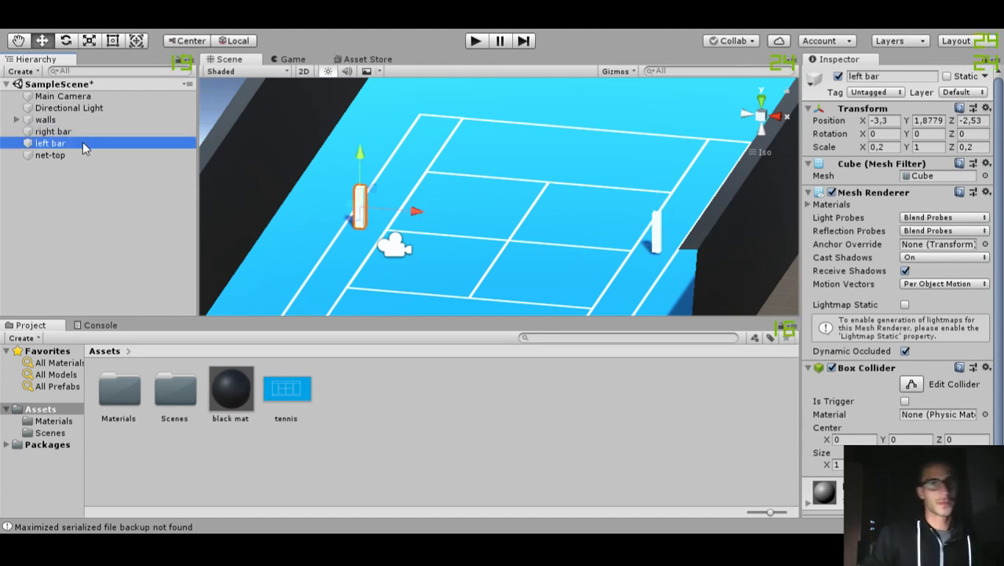
Rotate net-top to -90 degrees on Z and move it midway between the two posts, at about X 0.35.
{"action": "left_click", "coordinate": [73, 156]}
{"action": "key", "text": "e"}
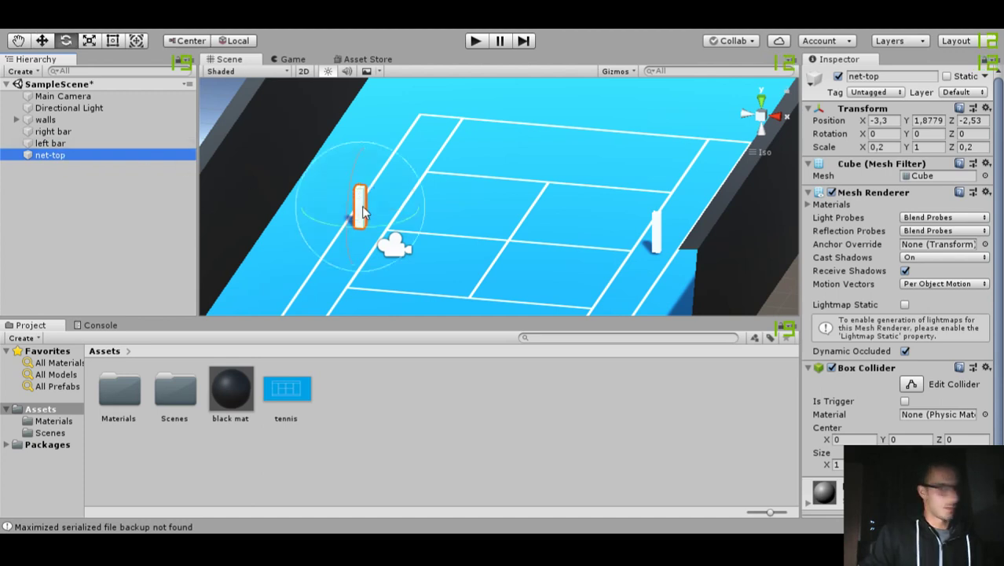
{"action": "mouse_move", "coordinate": [385, 160]}
{"action": "left_mouse_down"}
{"action": "mouse_move", "coordinate": [460, 223]}
{"action": "mouse_move", "coordinate": [521, 307]}
{"action": "mouse_move", "coordinate": [521, 294]}
{"action": "left_mouse_up"}
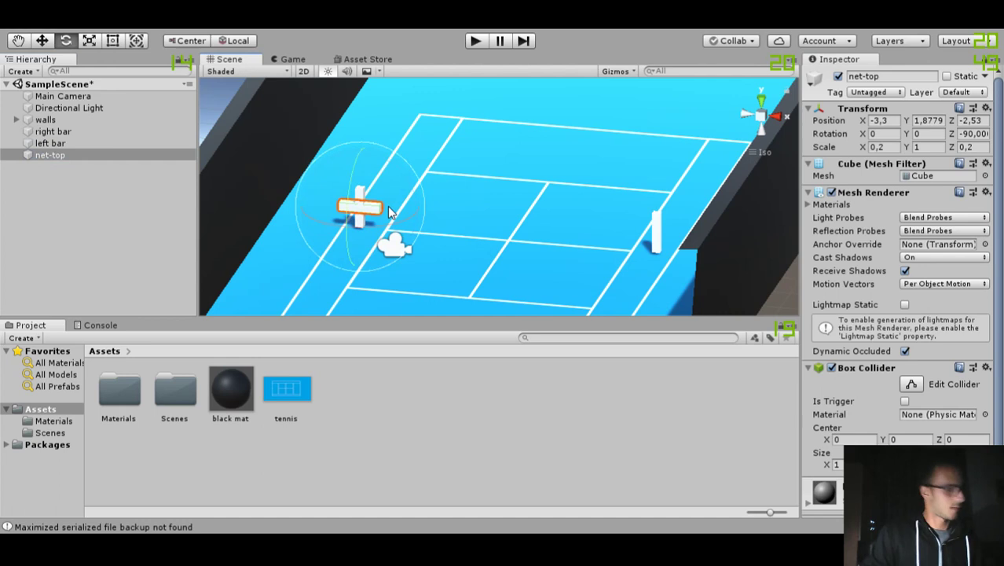
{"action": "key", "text": "w"}
{"action": "left_click_drag", "start_coordinate": [403, 216], "coordinate": [556, 239]}
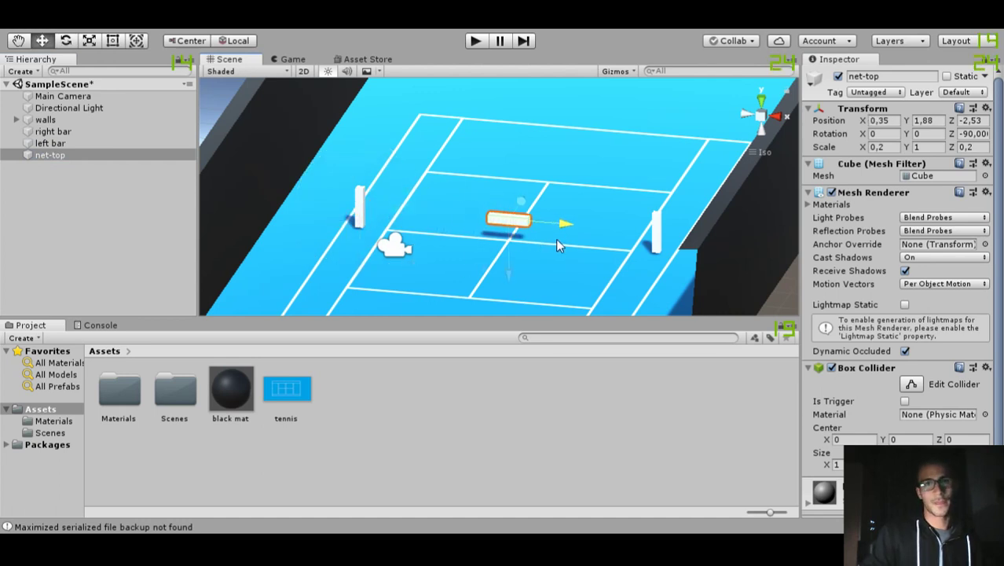
Raise net-top to about Y 2.36 and stretch its Y scale to about 7.53 so it spans the tops of both posts.
{"action": "right_click_drag", "start_coordinate": [490, 221], "coordinate": [550, 255]}
{"action": "scroll", "coordinate": [549, 255], "scroll_direction": "up", "scroll_amount": 3}
{"action": "left_click_drag", "start_coordinate": [516, 249], "coordinate": [543, 255], "text": "alt"}
{"action": "key", "text": "t"}
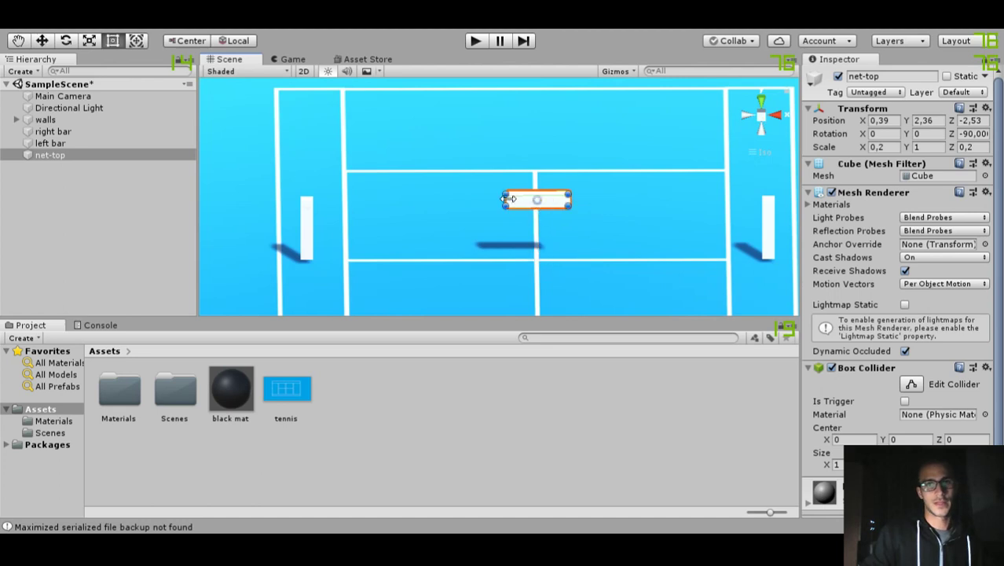
{"action": "left_click_drag", "start_coordinate": [505, 200], "coordinate": [790, 177], "text": "alt"}
{"action": "scroll", "coordinate": [344, 153], "scroll_direction": "up", "scroll_amount": 2}
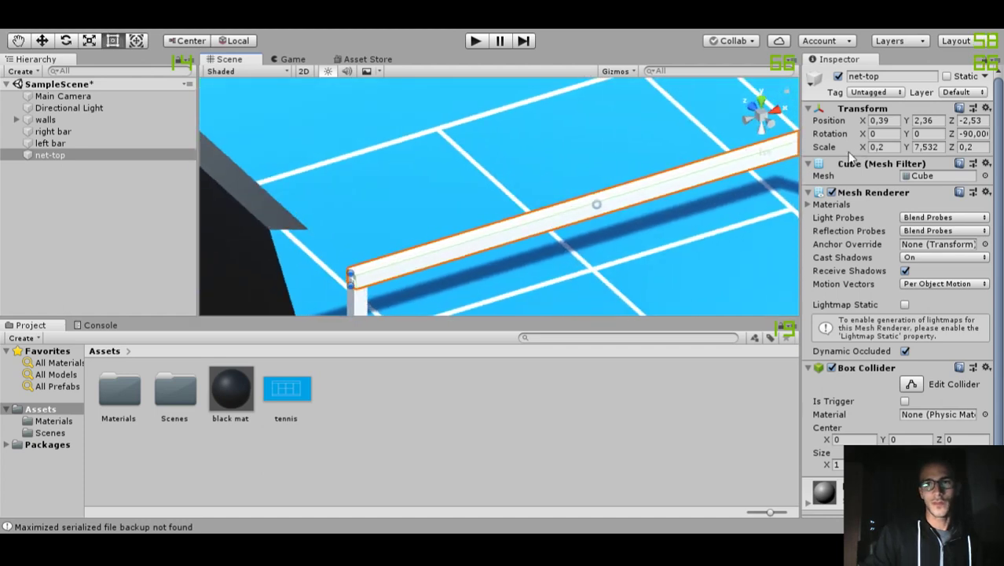
Thin net-top to a Z scale of 0.1 and an X scale of about 0.06, aligned with the post tops.
{"action": "left_click", "coordinate": [885, 147]}
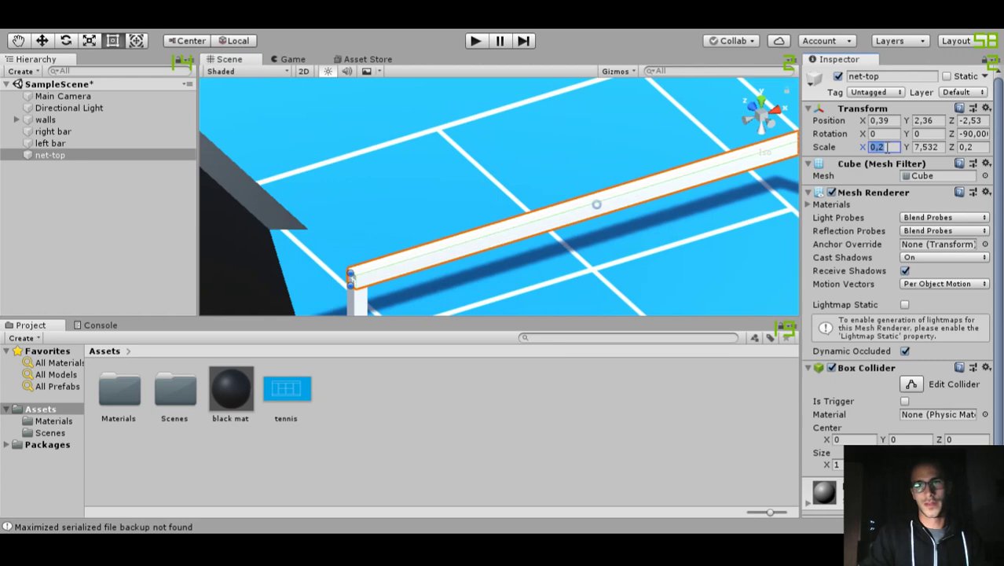
{"action": "type", "text": "0,1"}
{"action": "left_click", "coordinate": [965, 147]}
{"action": "type", "text": "0,1"}
{"action": "left_click_drag", "start_coordinate": [635, 220], "coordinate": [484, 251], "text": "alt"}
{"action": "scroll", "coordinate": [606, 209], "scroll_direction": "up", "scroll_amount": 5}
{"action": "scroll", "coordinate": [543, 230], "scroll_direction": "down", "scroll_amount": 6}
{"action": "left_click_drag", "start_coordinate": [556, 234], "coordinate": [531, 246], "text": "alt"}
{"action": "scroll", "coordinate": [509, 226], "scroll_direction": "up", "scroll_amount": 5}
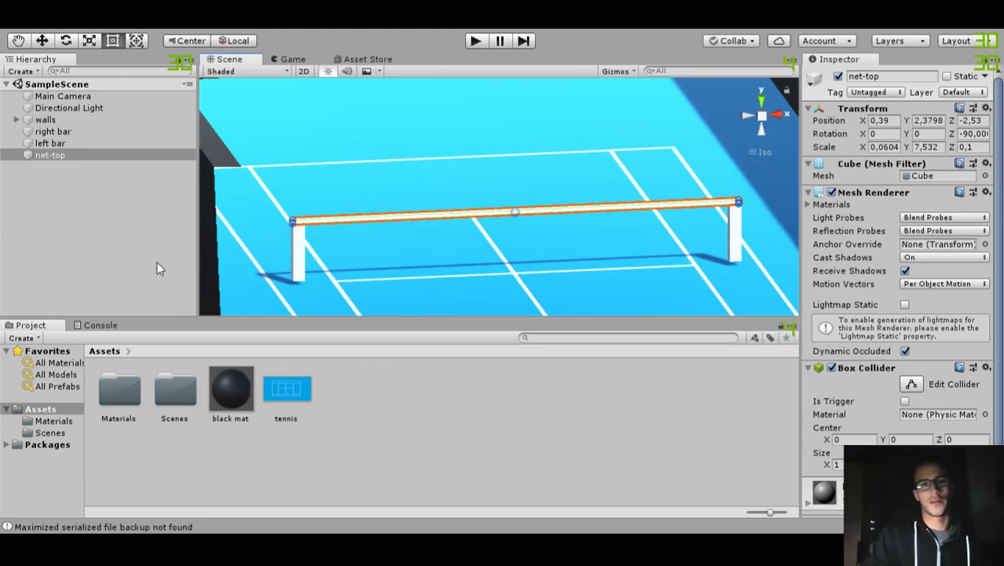
Duplicate left bar and stretch the copy across to the opposite post as a net panel about 7.4 wide and 0.92 high.
{"action": "mouse_move", "coordinate": [51, 156]}
{"action": "left_mouse_down"}
{"action": "mouse_move", "coordinate": [51, 130]}
{"action": "mouse_move", "coordinate": [54, 144]}
{"action": "left_mouse_up"}
{"action": "key", "text": "ctrl+d"}
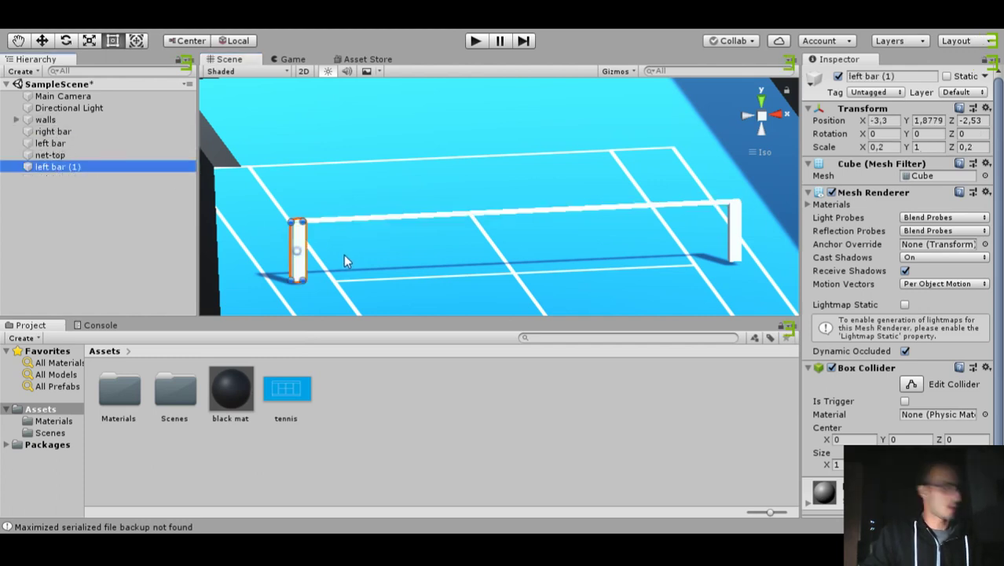
{"action": "left_click_drag", "start_coordinate": [307, 243], "coordinate": [737, 247]}
{"action": "left_click_drag", "start_coordinate": [287, 236], "coordinate": [300, 233]}
{"action": "left_click_drag", "start_coordinate": [363, 220], "coordinate": [364, 225]}
Apply black mat to the net panel and trim it to about 7.21 by 0.89 so it fits between the posts.
{"action": "left_click_drag", "start_coordinate": [234, 415], "coordinate": [407, 254]}
{"action": "right_click_drag", "start_coordinate": [401, 254], "coordinate": [422, 231]}
{"action": "scroll", "coordinate": [423, 231], "scroll_direction": "up", "scroll_amount": 2}
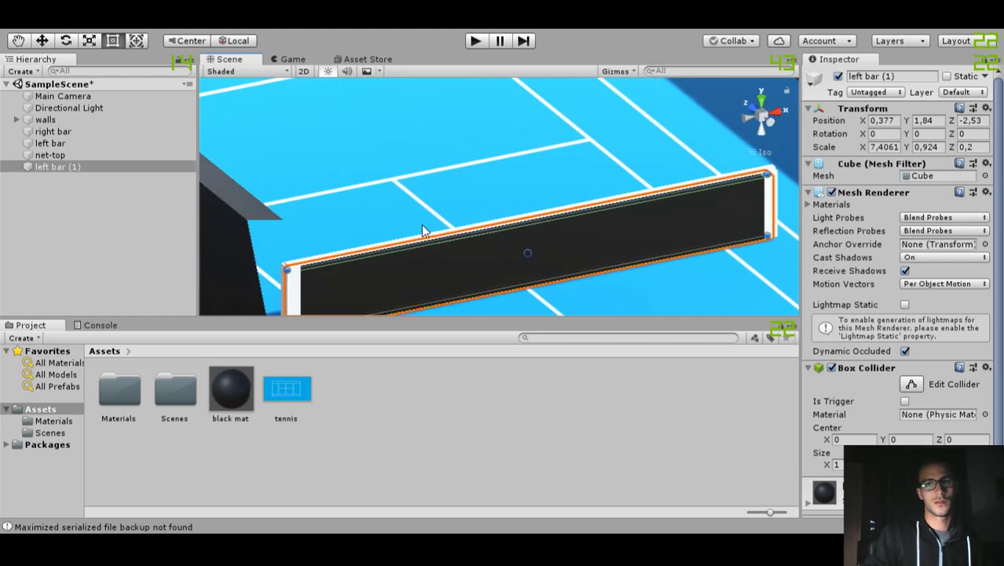
{"action": "left_click_drag", "start_coordinate": [422, 230], "coordinate": [469, 252], "text": "alt"}
{"action": "left_click_drag", "start_coordinate": [726, 199], "coordinate": [723, 195]}
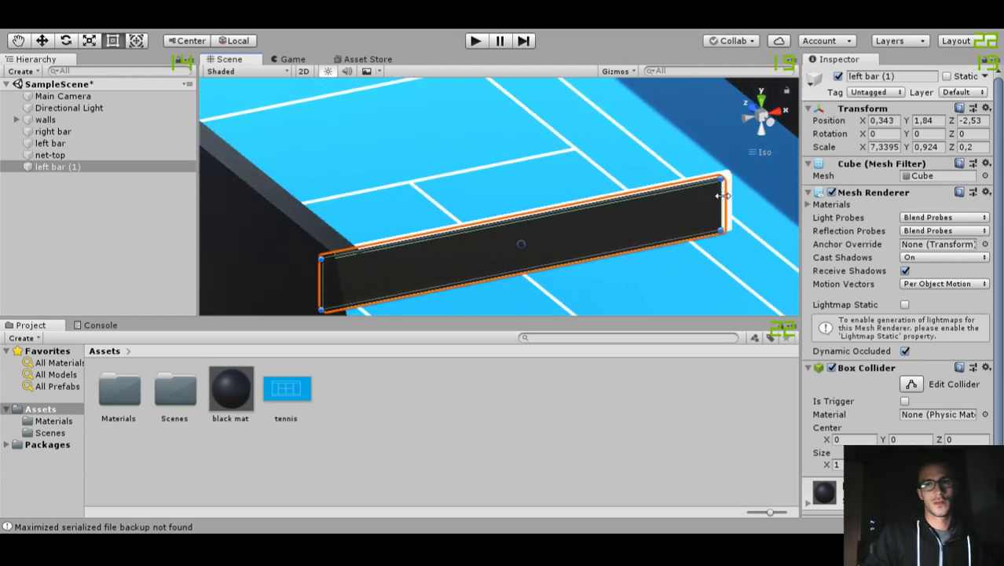
{"action": "left_click_drag", "start_coordinate": [352, 283], "coordinate": [357, 237], "text": "alt"}
{"action": "left_click_drag", "start_coordinate": [449, 247], "coordinate": [375, 253], "text": "alt"}
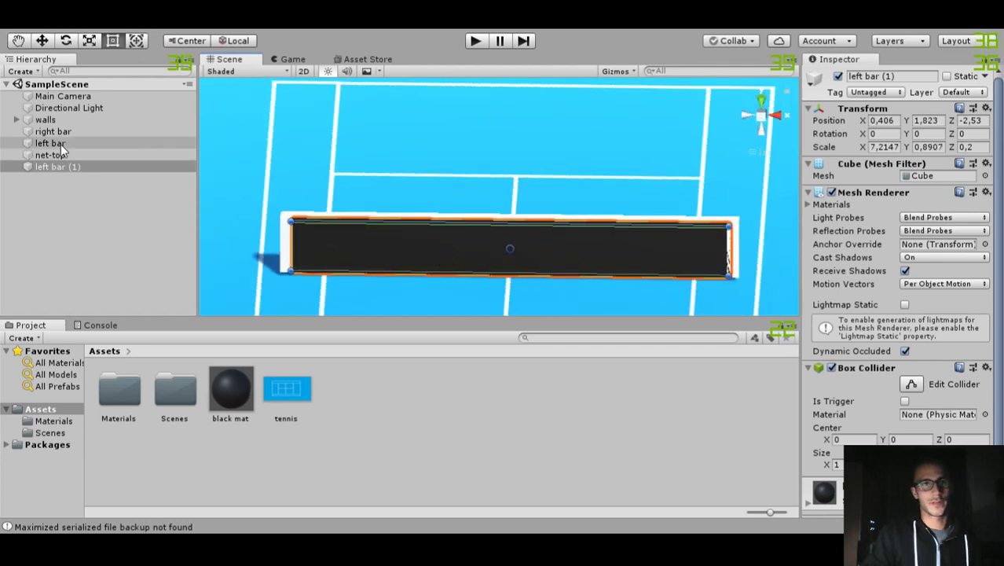
Create an empty object named "net".
{"action": "left_click", "coordinate": [70, 168]}
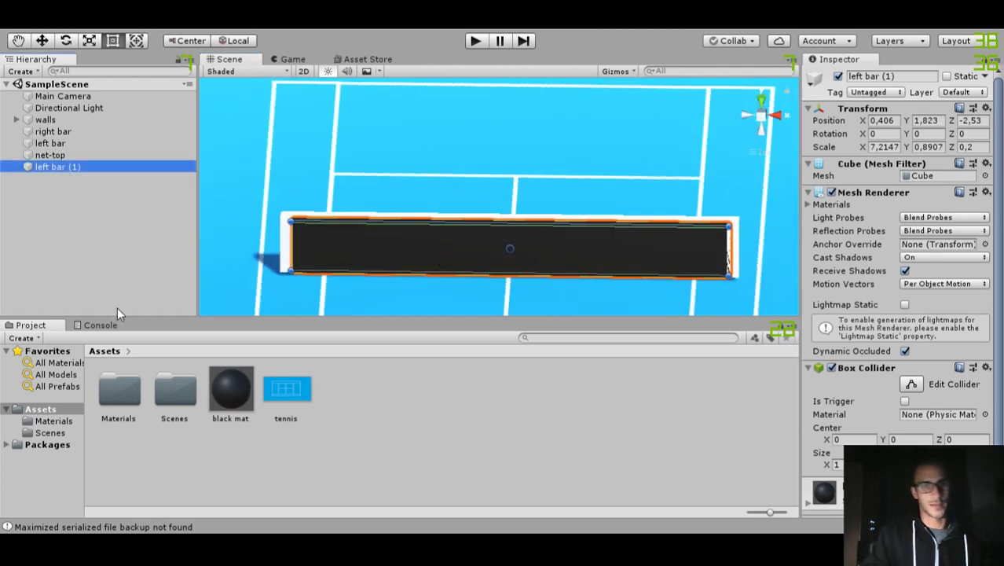
{"action": "key", "text": "ctrl+shift+n"}
{"action": "type", "text": "net"}
{"action": "key", "text": "Return"}
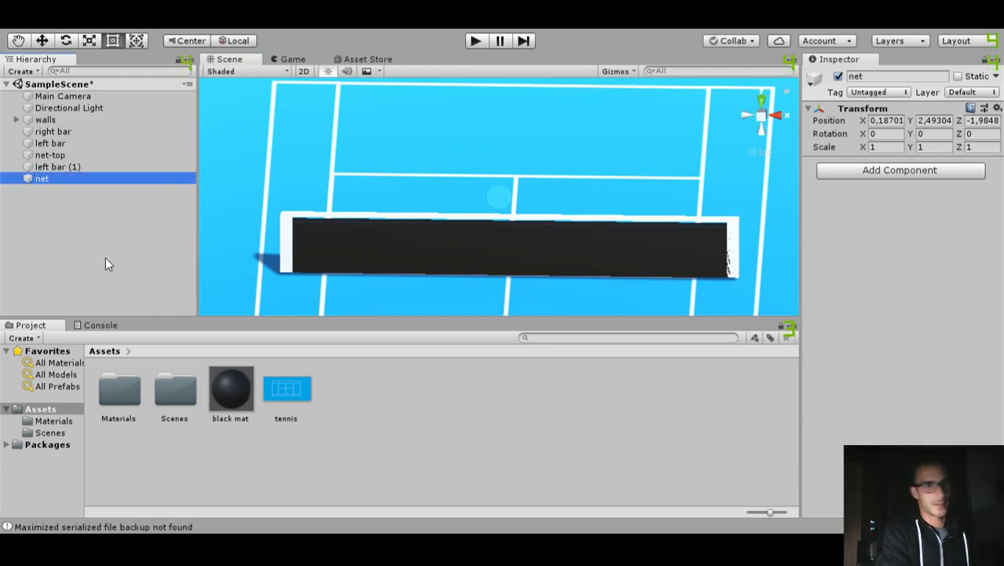
Group right bar, left bar, net-top and left bar (1) under net, and save the scene.
{"action": "left_click", "coordinate": [83, 132]}
{"action": "left_click", "coordinate": [73, 167], "text": "shift"}
{"action": "left_click_drag", "start_coordinate": [73, 167], "coordinate": [51, 178]}
{"action": "left_click", "coordinate": [16, 131]}
{"action": "key", "text": "ctrl+s"}
Enlarge the Scene view by reducing the height of the project asset area below it.
{"action": "left_click_drag", "start_coordinate": [262, 170], "coordinate": [438, 224], "text": "alt"}
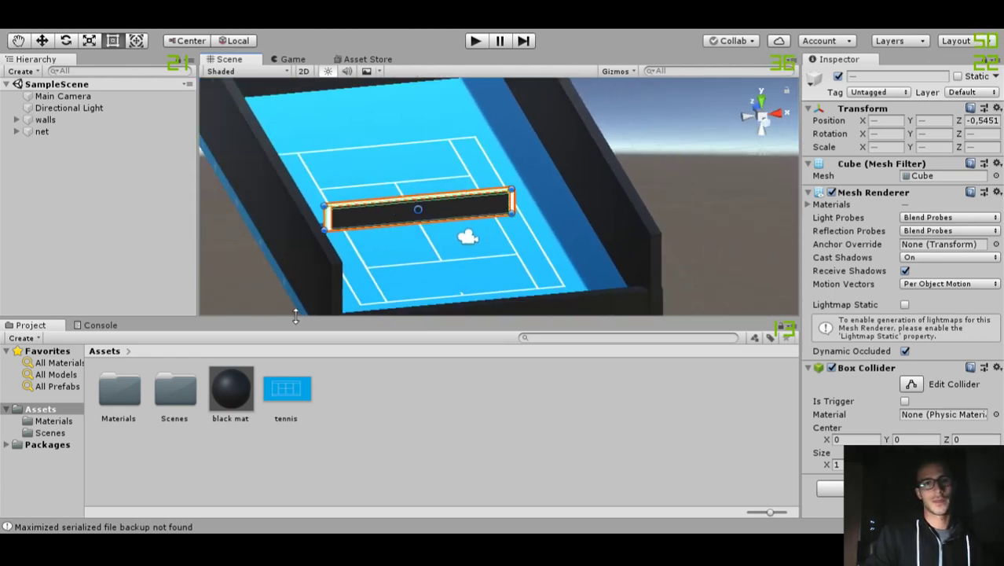
{"action": "left_click", "coordinate": [100, 325]}
{"action": "left_click_drag", "start_coordinate": [196, 317], "coordinate": [199, 381]}
{"action": "left_click", "coordinate": [31, 394]}
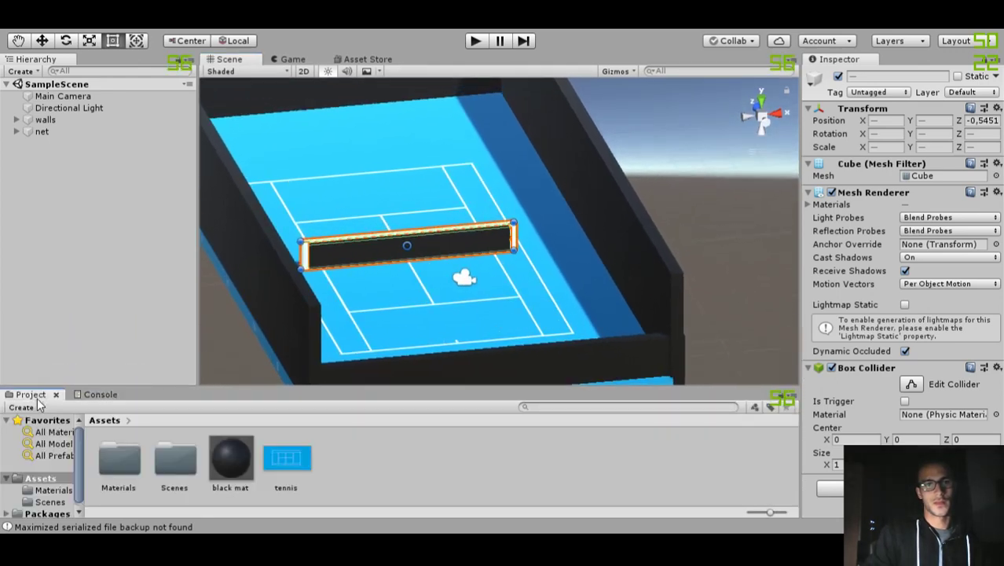
Add a cube to the scene and rename it "lamp rod".
{"action": "left_click_drag", "start_coordinate": [360, 236], "coordinate": [431, 234], "text": "alt"}
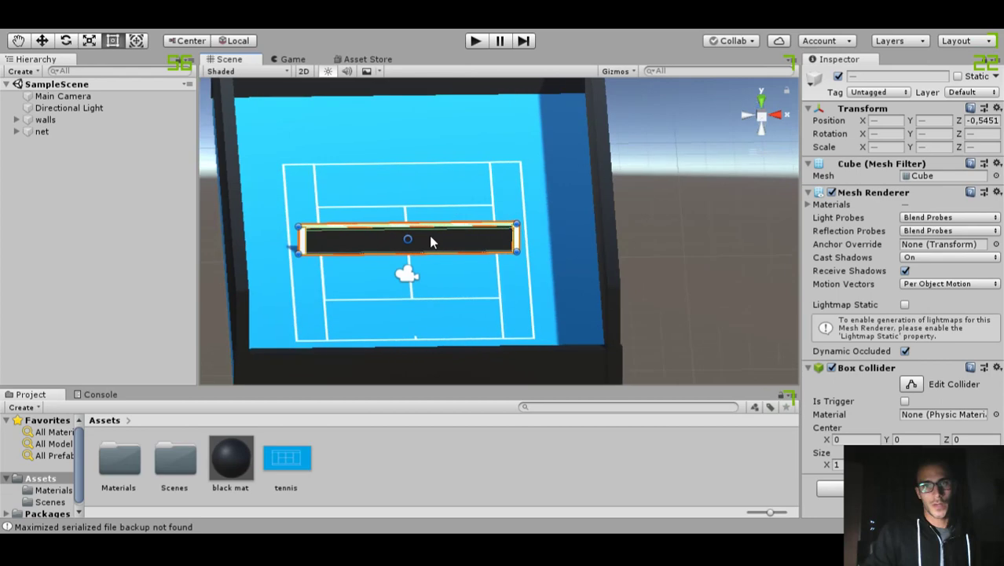
{"action": "middle_click_drag", "start_coordinate": [430, 235], "coordinate": [439, 267]}
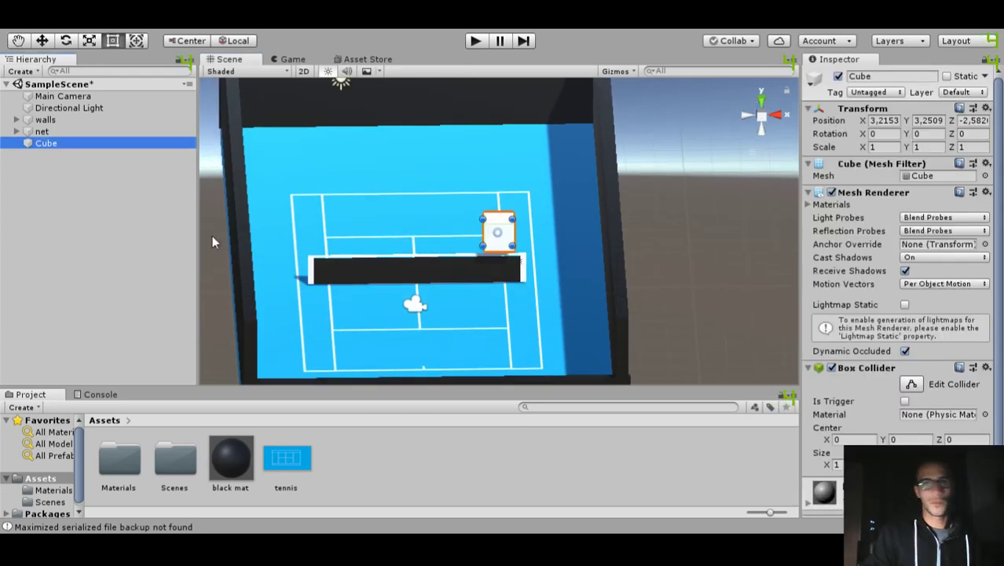
{"action": "key", "text": "Return"}
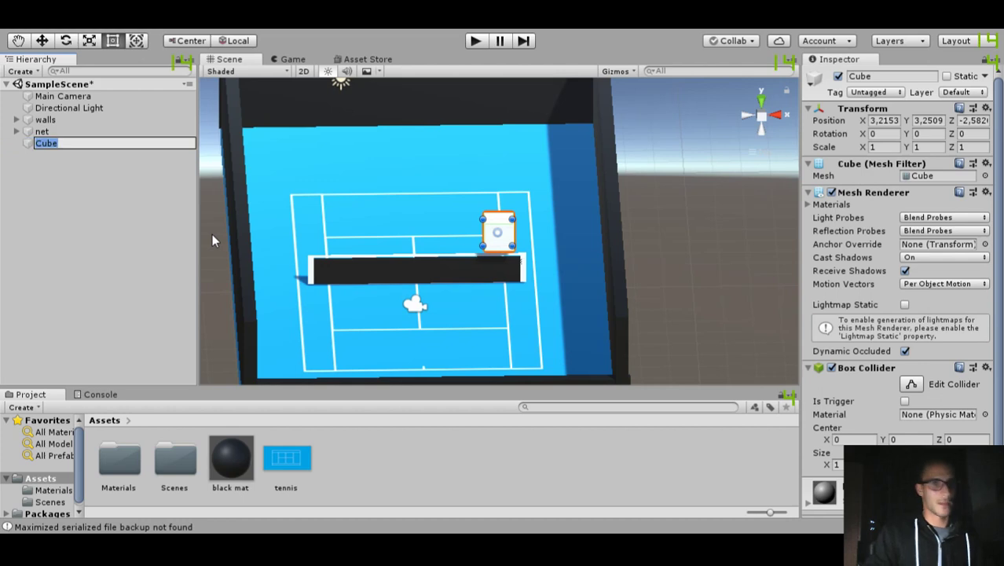
{"action": "key", "text": "BackSpace"}
{"action": "type", "text": "lamp rod"}
{"action": "key", "text": "Return"}
Move lamp rod outside the court lines to the near corner, at about X 5.76 and Z -10.26.
{"action": "key", "text": "w"}
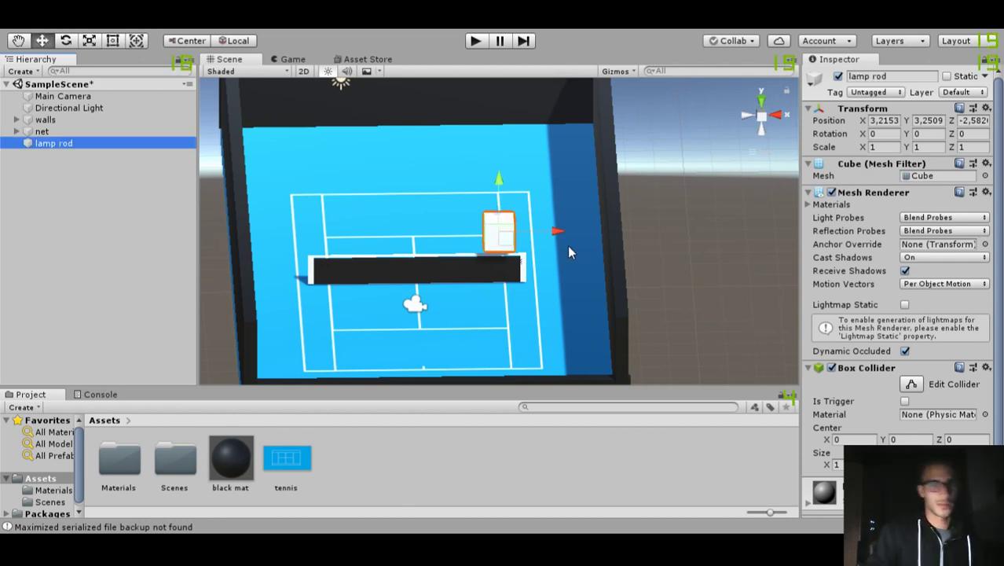
{"action": "left_click", "coordinate": [559, 233]}
{"action": "left_click_drag", "start_coordinate": [559, 233], "coordinate": [618, 233]}
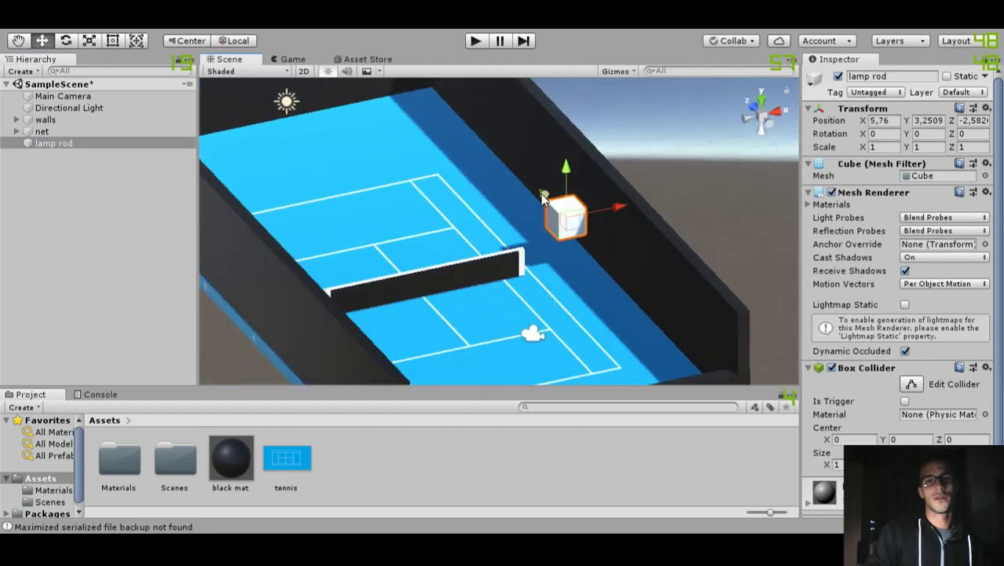
{"action": "left_click_drag", "start_coordinate": [542, 200], "coordinate": [631, 299]}
Set lamp rod's X and Z scale to 0.2 and move it towards the wall, to about X 6.32, Y 1.78.
{"action": "left_click", "coordinate": [879, 147]}
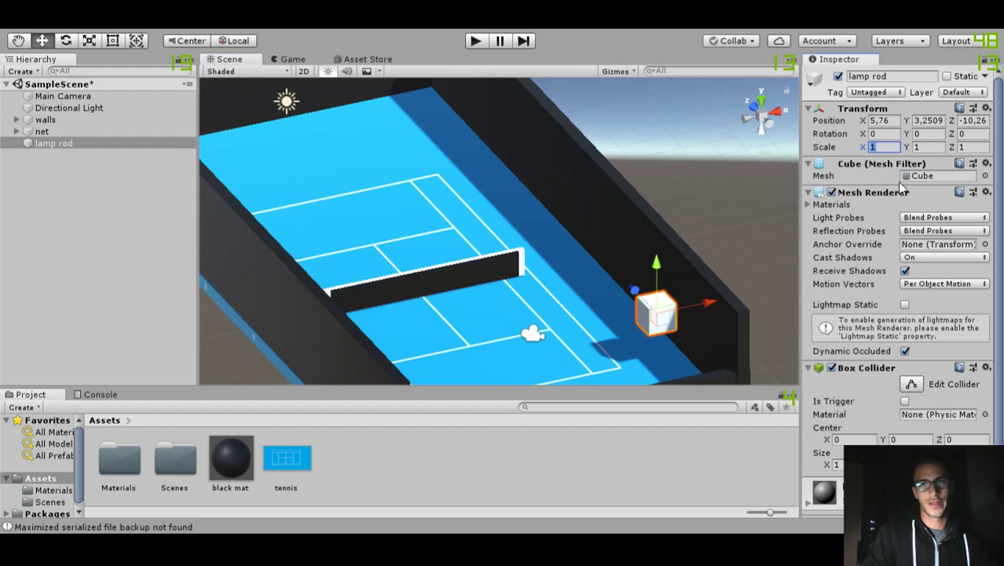
{"action": "type", "text": "0,2"}
{"action": "left_click", "coordinate": [965, 147]}
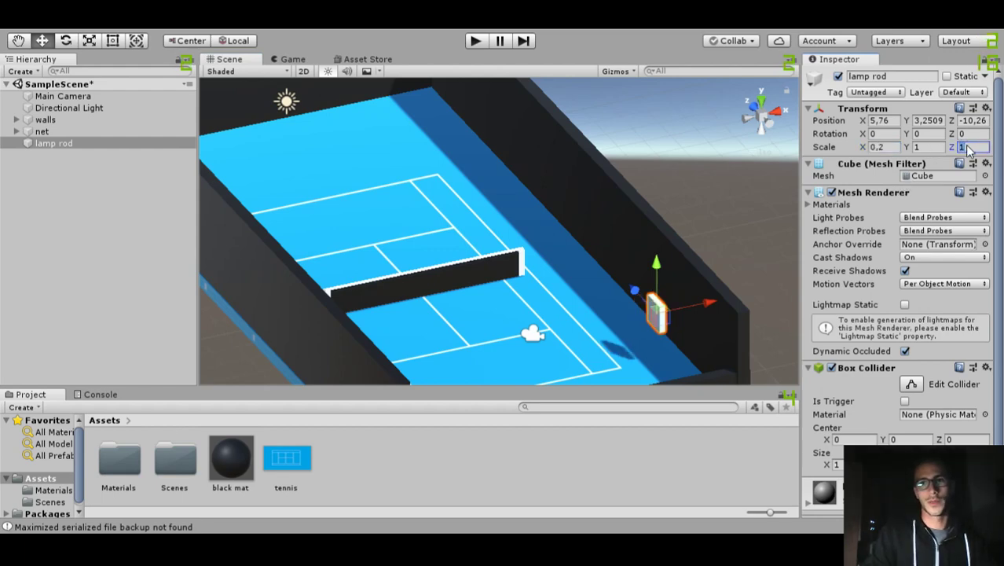
{"action": "type", "text": "0,2"}
{"action": "left_click_drag", "start_coordinate": [711, 305], "coordinate": [735, 299]}
{"action": "left_click_drag", "start_coordinate": [674, 265], "coordinate": [664, 295]}
Set lamp rod's Y scale to 3 and raise it to about Y 2.8 so it stands above the ground.
{"action": "scroll", "coordinate": [664, 296], "scroll_direction": "up", "scroll_amount": 6}
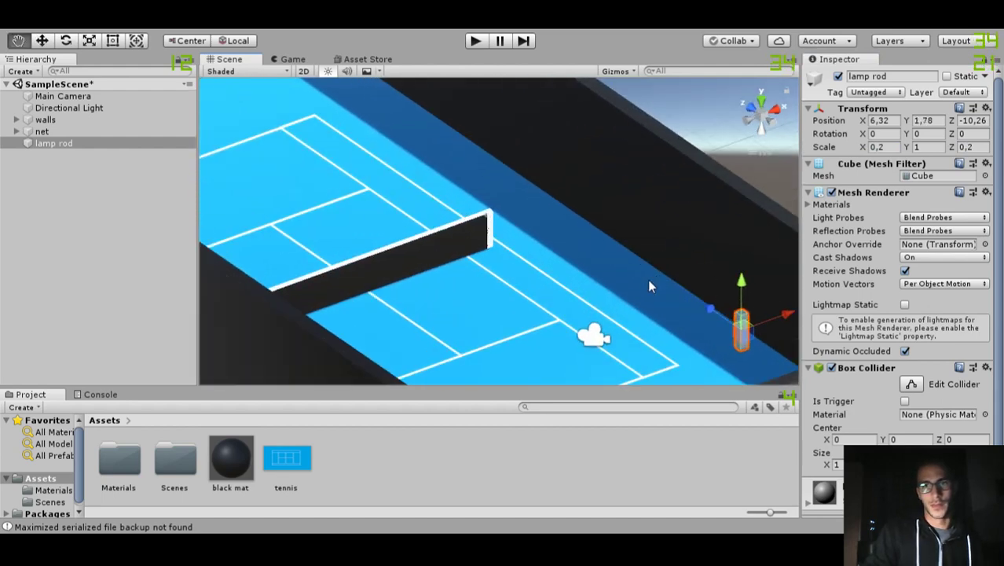
{"action": "middle_click_drag", "start_coordinate": [647, 279], "coordinate": [516, 241]}
{"action": "scroll", "coordinate": [516, 242], "scroll_direction": "up", "scroll_amount": 5}
{"action": "left_click", "coordinate": [929, 146]}
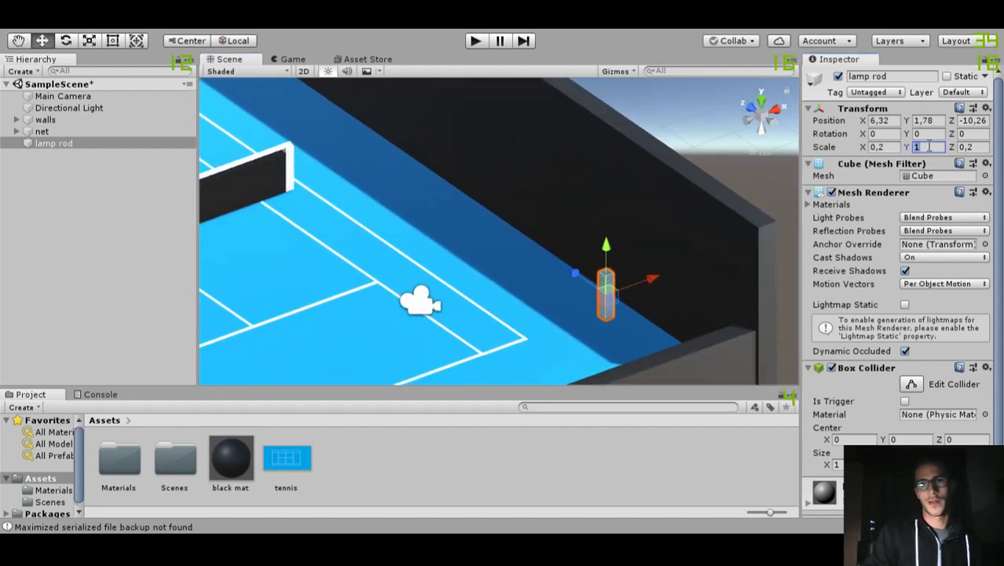
{"action": "type", "text": "3"}
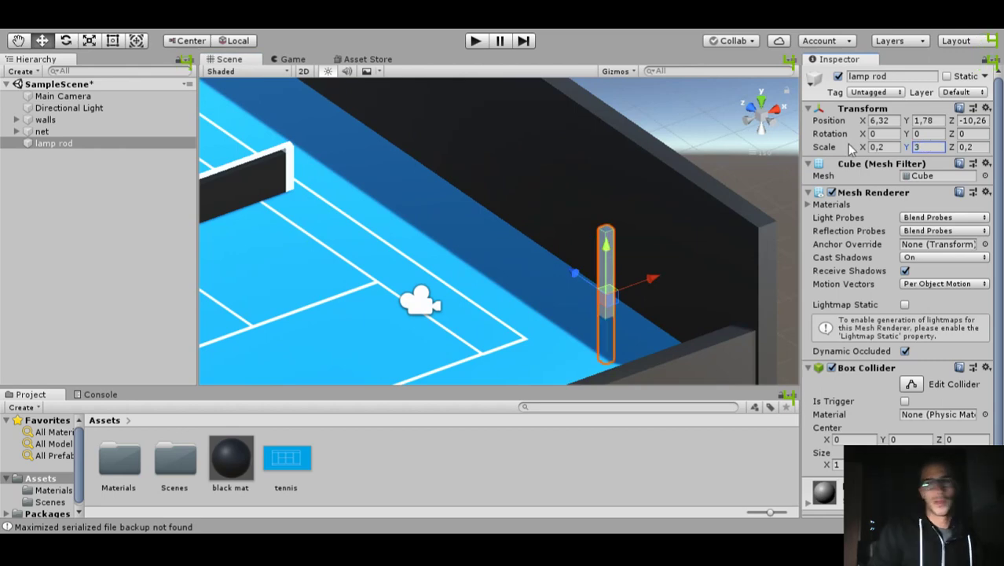
{"action": "left_click_drag", "start_coordinate": [606, 247], "coordinate": [638, 208]}
Duplicate lamp rod and rotate the copy 45 degrees on Z.
{"action": "left_click_drag", "start_coordinate": [639, 206], "coordinate": [418, 237], "text": "alt"}
{"action": "left_click", "coordinate": [103, 145]}
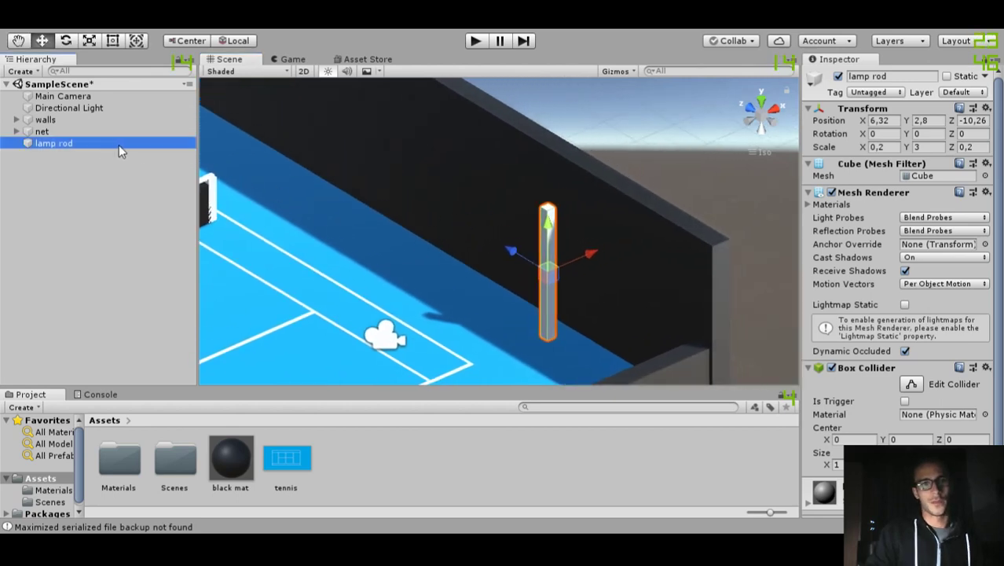
{"action": "key", "text": "ctrl+d"}
{"action": "key", "text": "e"}
{"action": "left_click_drag", "start_coordinate": [523, 233], "coordinate": [474, 312]}
{"action": "key", "text": "w"}
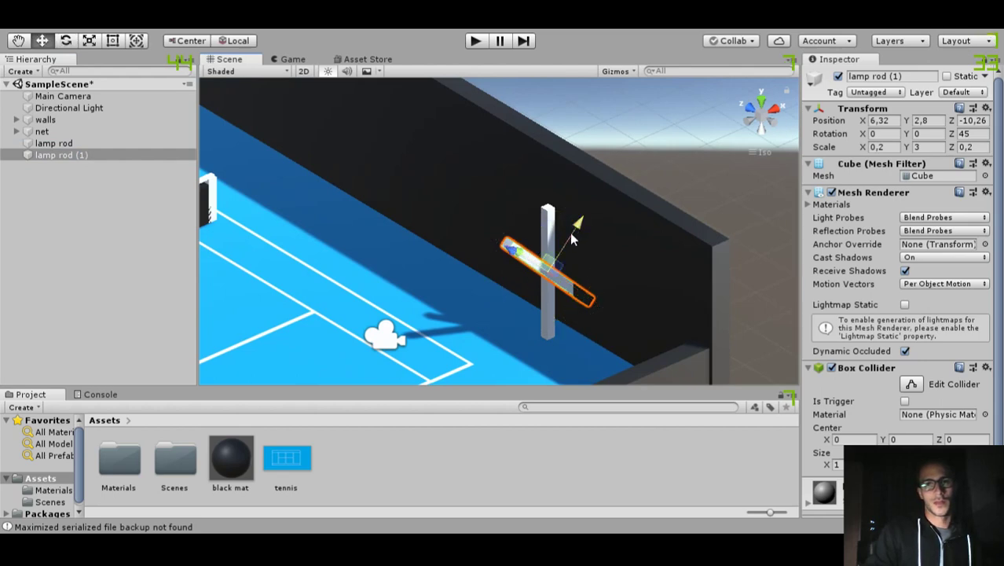
Raise the tilted copy above lamp rod to about Y 5.42 and set its Y scale to 1.
{"action": "key", "text": "ctrl+z"}
{"action": "left_click_drag", "start_coordinate": [545, 230], "coordinate": [501, 217]}
{"action": "key", "text": "e"}
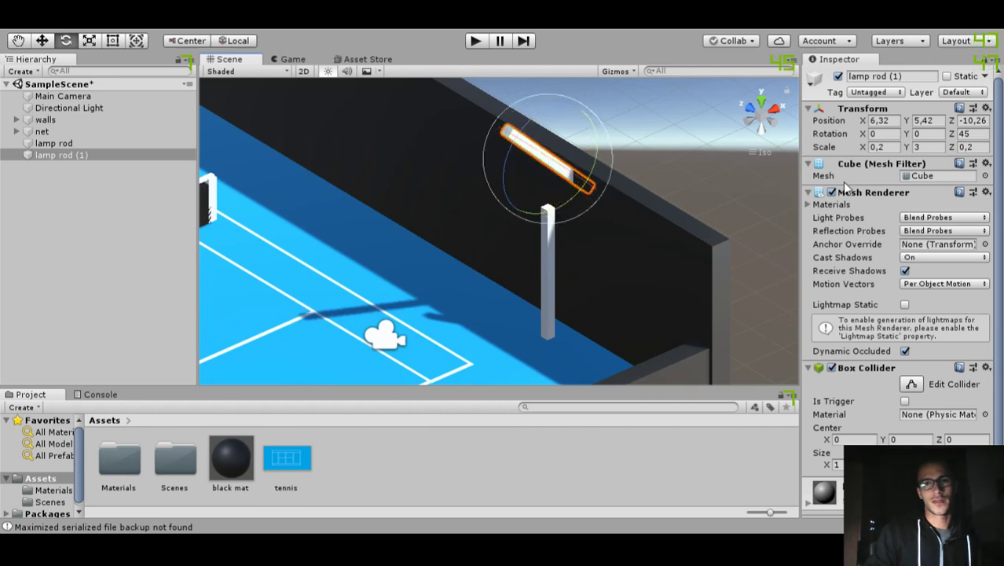
{"action": "left_click", "coordinate": [918, 147]}
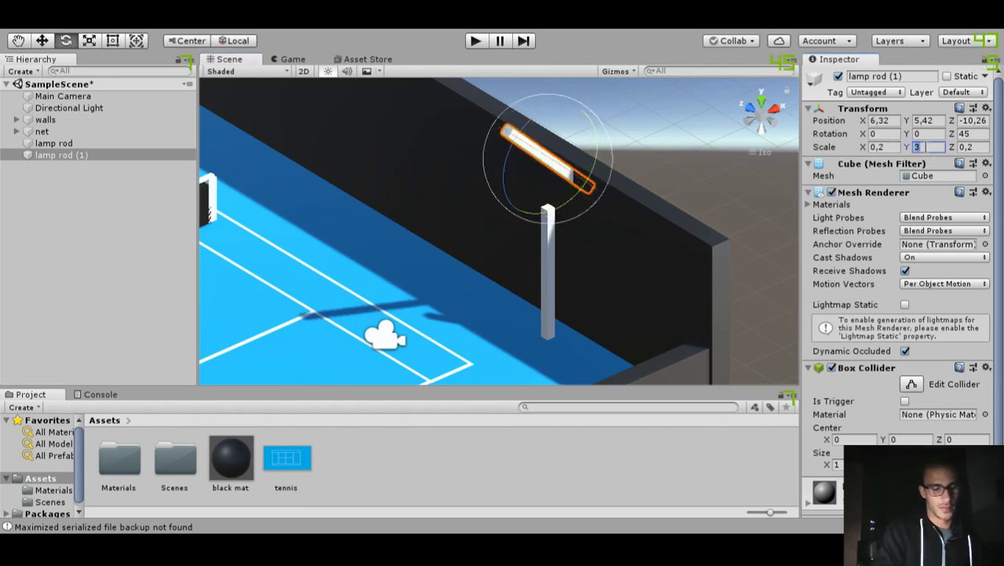
{"action": "type", "text": "1w"}
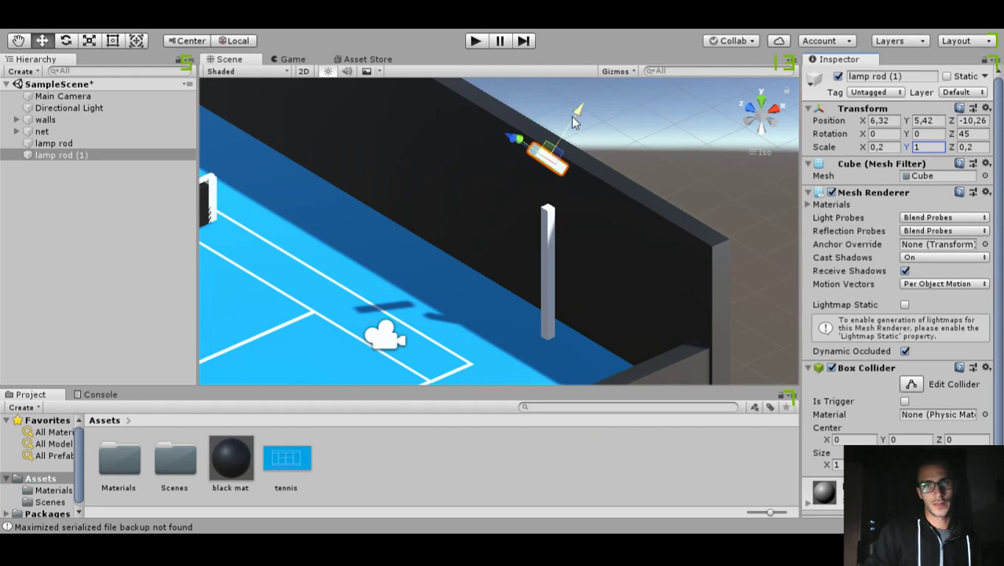
Move the short tilted rod onto the top of lamp rod, at about X 5.98, Y 4.52.
{"action": "type", "text": "e"}
{"action": "left_click_drag", "start_coordinate": [559, 147], "coordinate": [489, 275]}
{"action": "key", "text": "w"}
{"action": "key", "text": "e"}
{"action": "key", "text": "w"}
{"action": "right_click_drag", "start_coordinate": [570, 194], "coordinate": [485, 176]}
{"action": "left_click_drag", "start_coordinate": [441, 191], "coordinate": [761, 126]}
{"action": "left_click", "coordinate": [759, 106]}
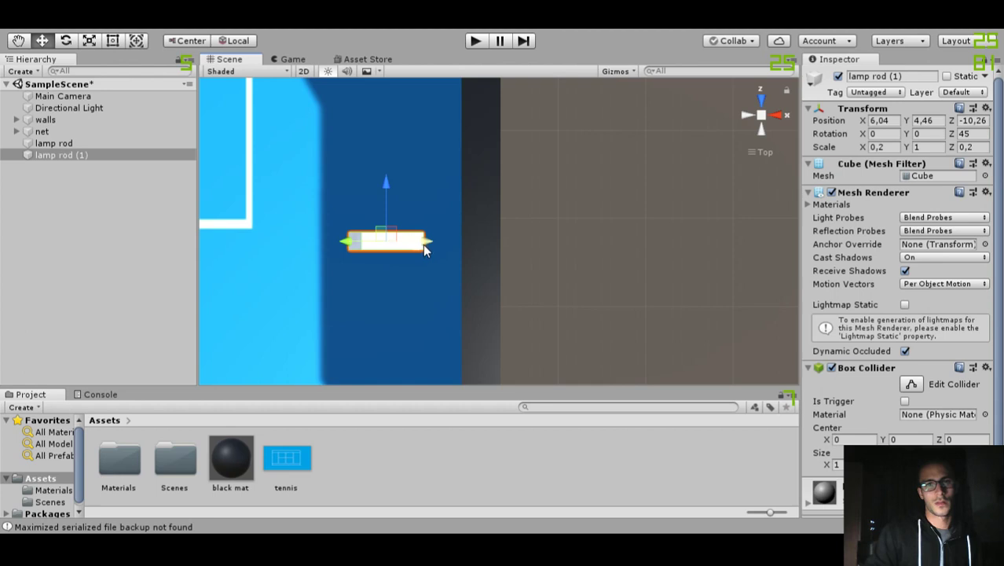
{"action": "left_click_drag", "start_coordinate": [347, 244], "coordinate": [460, 228]}
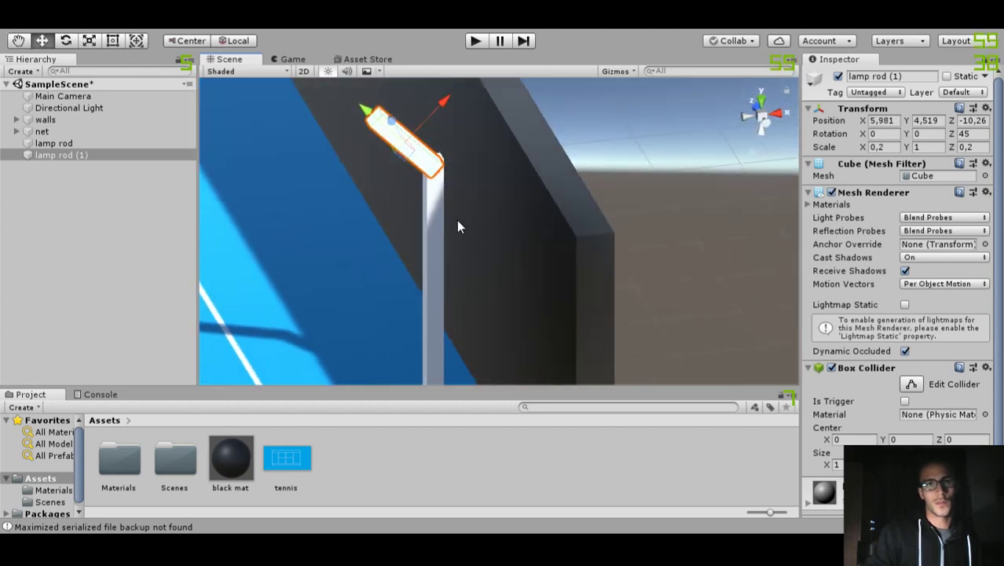
Nudge the tilted rod to about X 6.01, Y 4.55 so its end lines up with the upright rod's top.
{"action": "left_click", "coordinate": [434, 116]}
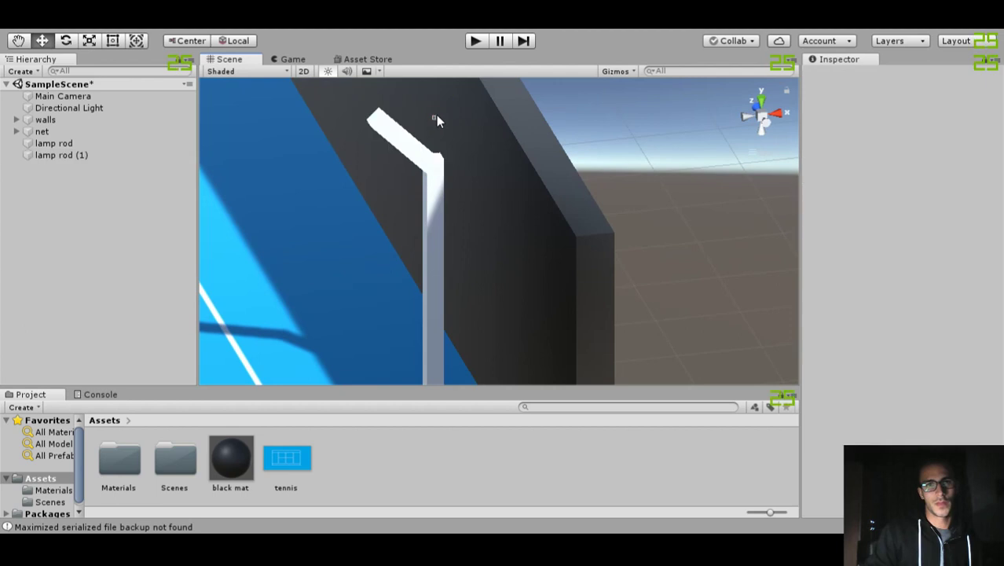
{"action": "left_click", "coordinate": [402, 144]}
{"action": "left_click_drag", "start_coordinate": [440, 111], "coordinate": [444, 108]}
{"action": "left_click_drag", "start_coordinate": [431, 124], "coordinate": [500, 155], "text": "alt"}
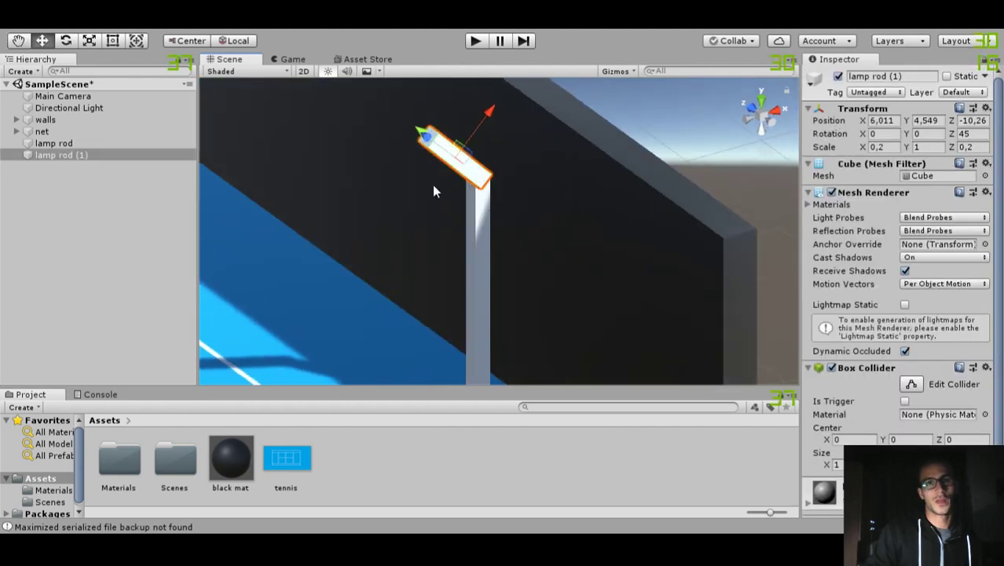
{"action": "mouse_move", "coordinate": [437, 191]}
{"action": "left_mouse_down", "text": "alt"}
{"action": "mouse_move", "coordinate": [428, 191]}
{"action": "mouse_move", "coordinate": [434, 201]}
{"action": "left_mouse_up", "text": "alt"}
Add a Spot Light to the scene.
{"action": "left_click", "coordinate": [88, 160]}
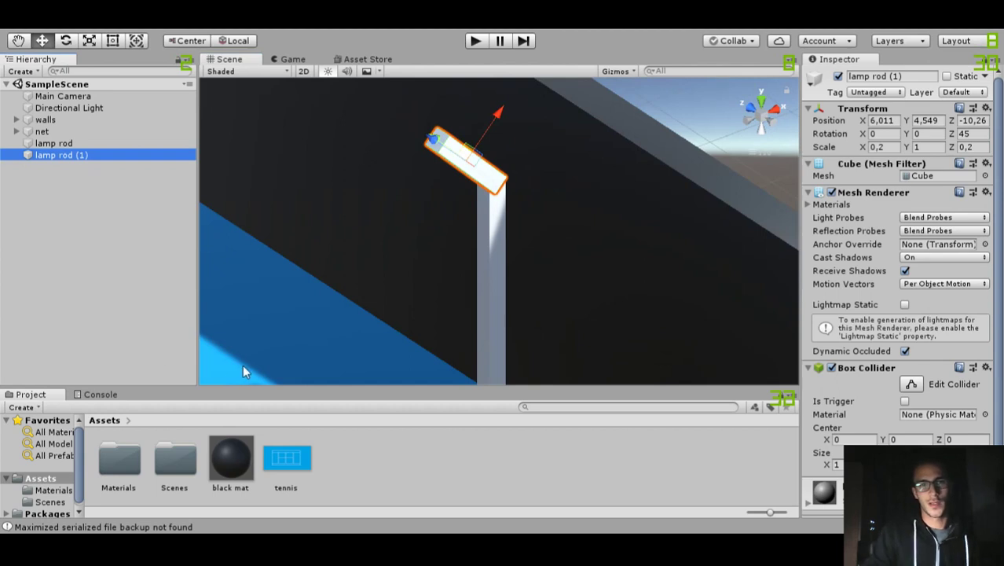
{"action": "left_click", "coordinate": [233, 387]}
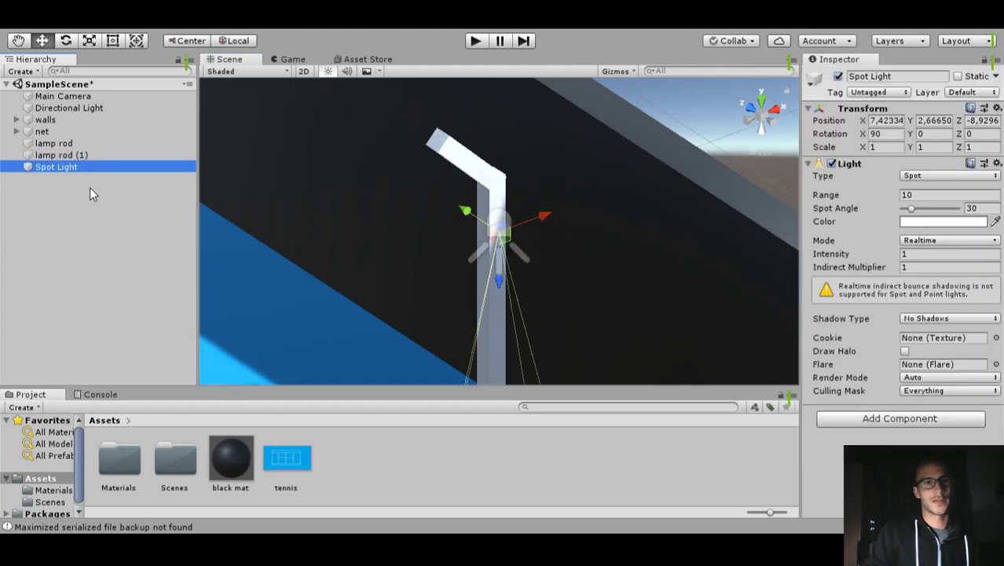
Try to rotate the Spot Light towards the court and move it up along the lamp rod.
{"action": "scroll", "coordinate": [437, 305], "scroll_direction": "down", "scroll_amount": 8}
{"action": "left_click_drag", "start_coordinate": [437, 317], "coordinate": [613, 291], "text": "alt"}
{"action": "key", "text": "e"}
{"action": "key", "text": "w"}
{"action": "left_click_drag", "start_coordinate": [447, 223], "coordinate": [489, 288]}
{"action": "key", "text": "e"}
{"action": "key", "text": "w"}
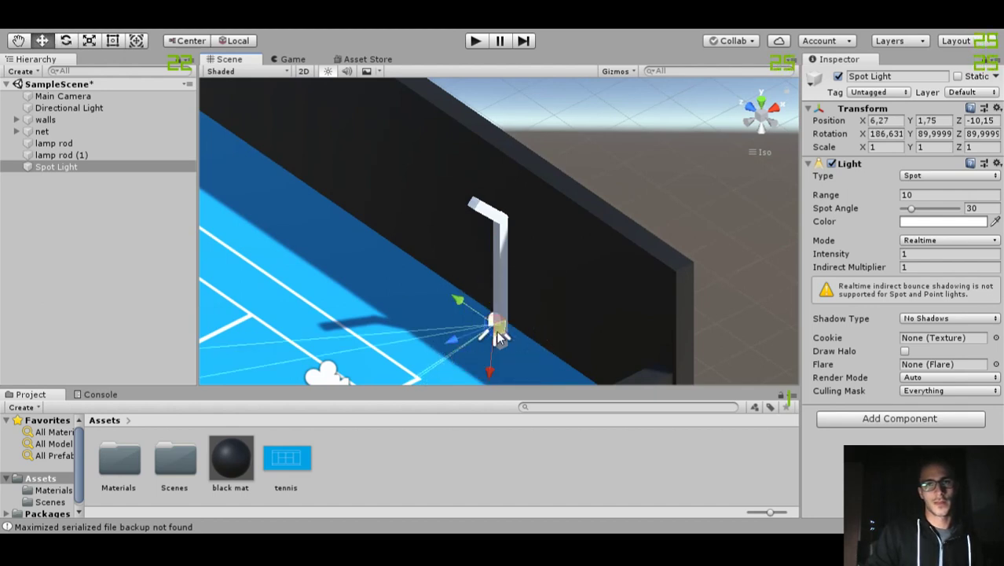
{"action": "right_click_drag", "start_coordinate": [496, 332], "coordinate": [473, 313]}
{"action": "left_click_drag", "start_coordinate": [475, 361], "coordinate": [486, 246]}
Reset the Spot Light's transform and move it towards the lamp, to about X 7.14, Y 3.07, Z -7.9.
{"action": "right_click", "coordinate": [859, 111]}
{"action": "left_click", "coordinate": [874, 125]}
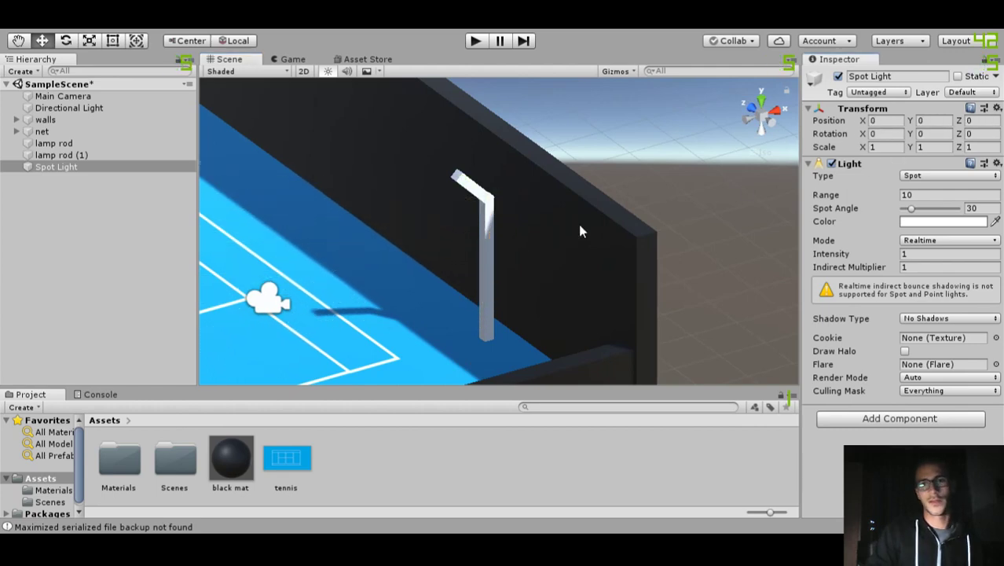
{"action": "scroll", "coordinate": [526, 233], "scroll_direction": "down", "scroll_amount": 4}
{"action": "middle_click_drag", "start_coordinate": [395, 209], "coordinate": [444, 258]}
{"action": "left_click_drag", "start_coordinate": [325, 286], "coordinate": [549, 206]}
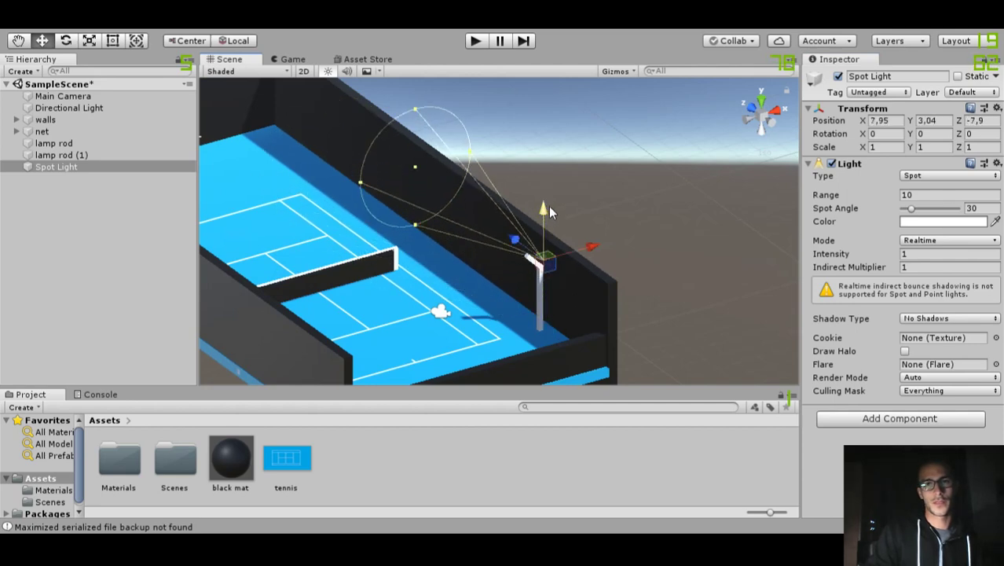
{"action": "scroll", "coordinate": [532, 272], "scroll_direction": "up", "scroll_amount": 3}
{"action": "scroll", "coordinate": [435, 208], "scroll_direction": "up", "scroll_amount": 5}
{"action": "left_click_drag", "start_coordinate": [513, 178], "coordinate": [460, 198]}
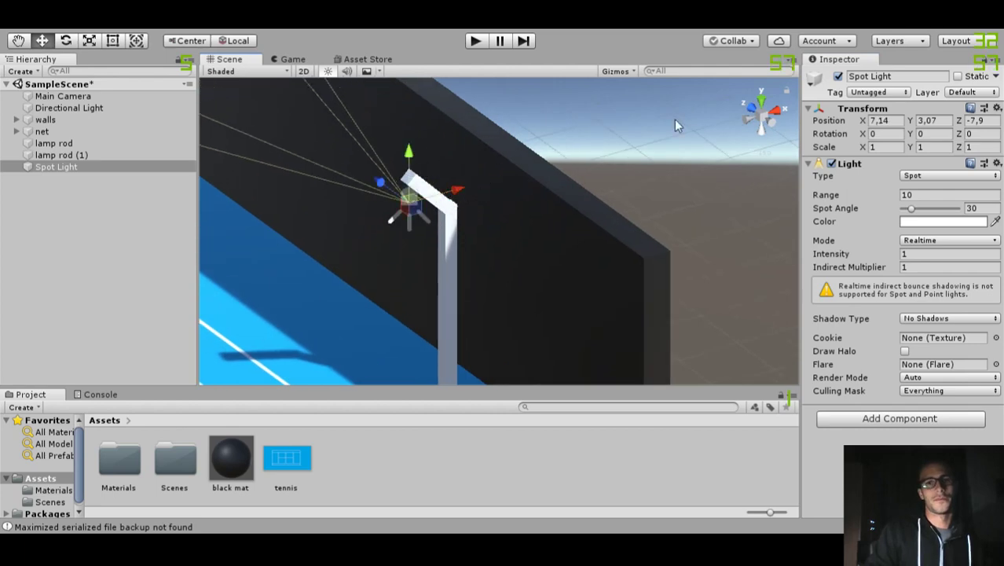
Move the Spot Light under the lamp head at about X 5.65, Y 4.66, Z -10.27 and rotate it to X 46.33, Y -90.
{"action": "left_click", "coordinate": [760, 100]}
{"action": "left_click_drag", "start_coordinate": [461, 119], "coordinate": [356, 292]}
{"action": "left_click", "coordinate": [760, 131]}
{"action": "left_click_drag", "start_coordinate": [353, 178], "coordinate": [640, 281]}
{"action": "key", "text": "e"}
{"action": "left_click_drag", "start_coordinate": [563, 287], "coordinate": [506, 256], "text": "alt"}
{"action": "left_click_drag", "start_coordinate": [414, 191], "coordinate": [400, 284]}
{"action": "scroll", "coordinate": [400, 284], "scroll_direction": "down", "scroll_amount": 2}
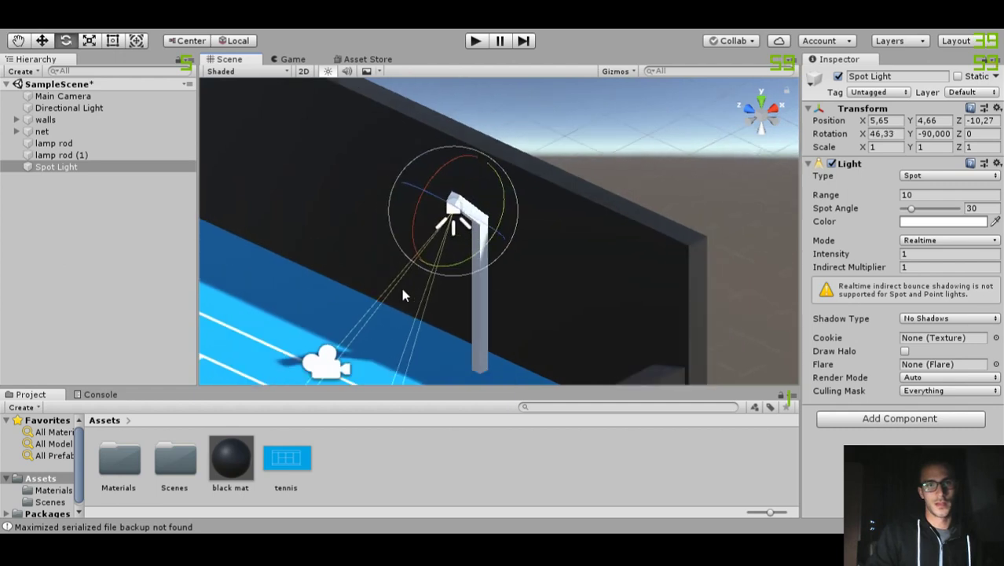
Disable the Directional Light so that it no longer illuminates the scene.
{"action": "left_click", "coordinate": [915, 195]}
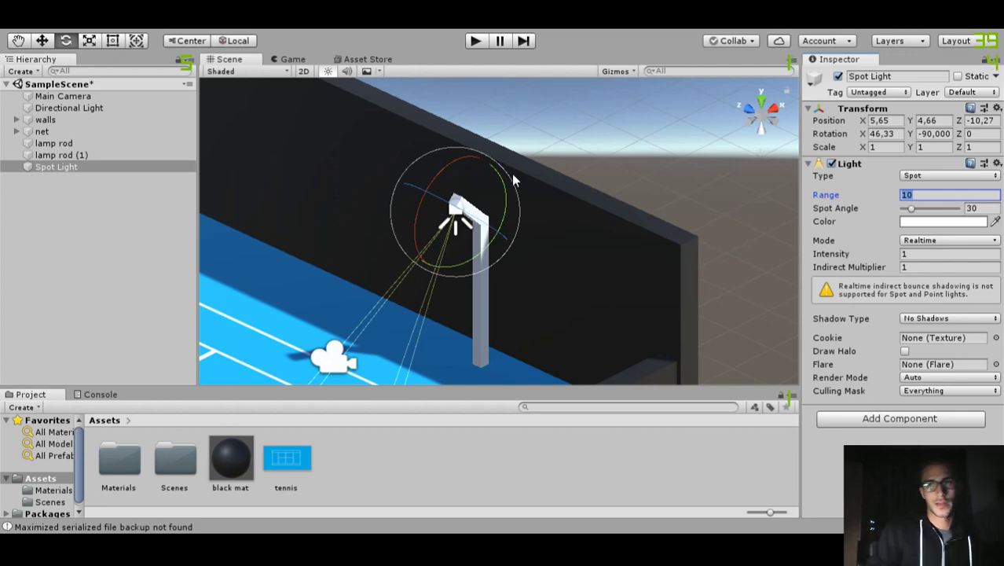
{"action": "left_click", "coordinate": [328, 71]}
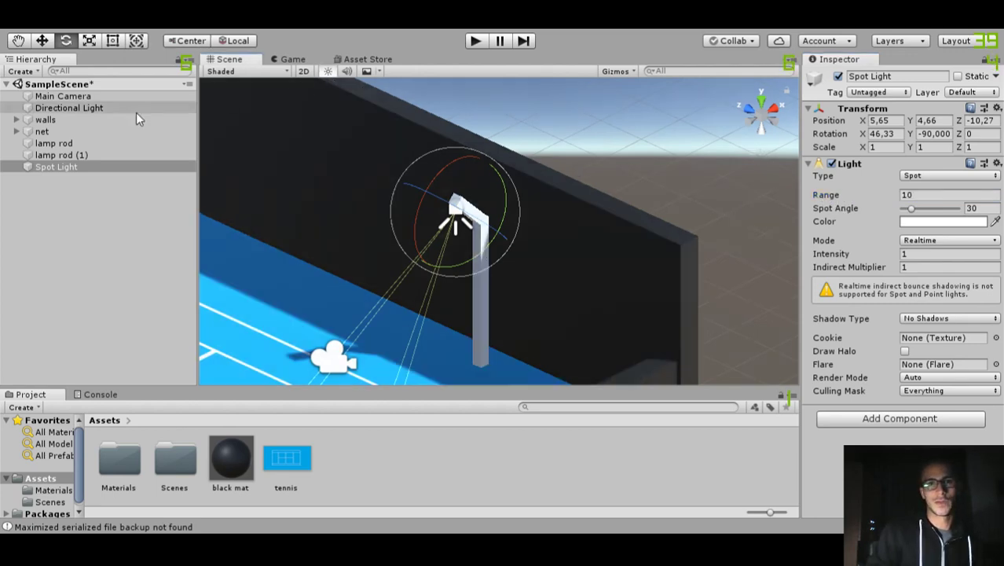
{"action": "left_click", "coordinate": [68, 106]}
{"action": "left_click", "coordinate": [838, 77]}
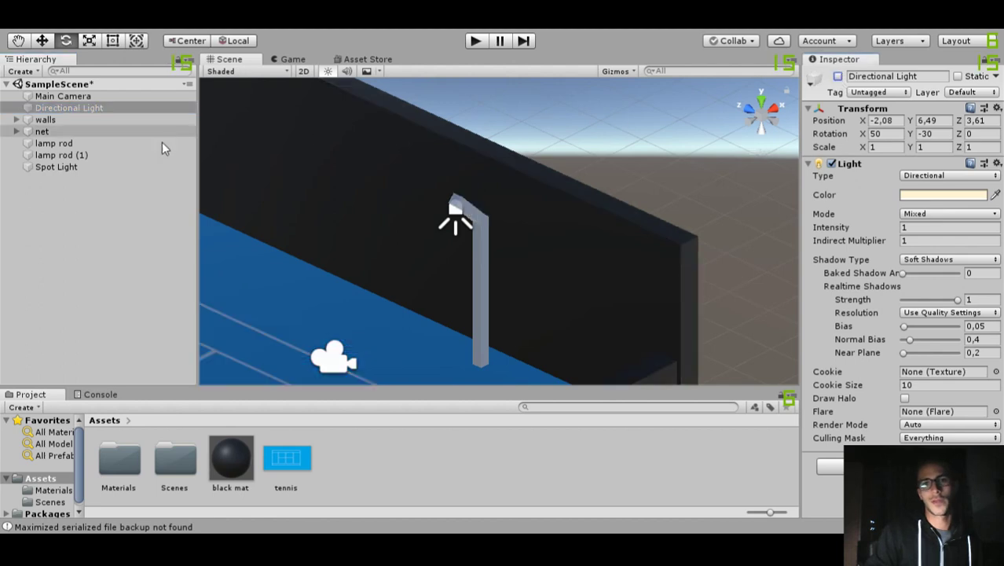
Try a larger range on the Spot Light and settle on a range of 15.
{"action": "left_click", "coordinate": [118, 167]}
{"action": "scroll", "coordinate": [526, 244], "scroll_direction": "down", "scroll_amount": 8}
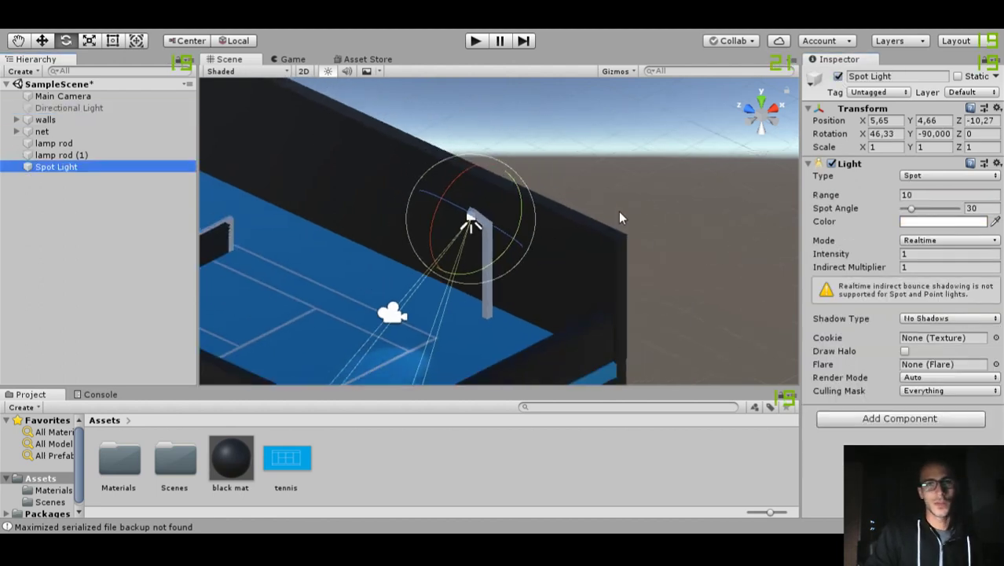
{"action": "middle_click_drag", "start_coordinate": [432, 330], "coordinate": [423, 274]}
{"action": "scroll", "coordinate": [415, 283], "scroll_direction": "up", "scroll_amount": 5}
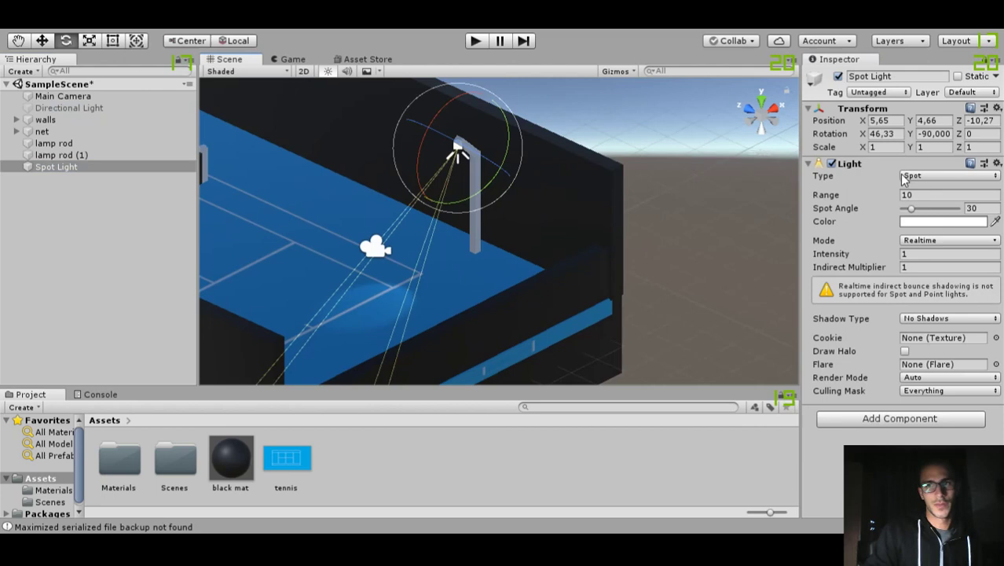
{"action": "left_click_drag", "start_coordinate": [873, 196], "coordinate": [164, 197]}
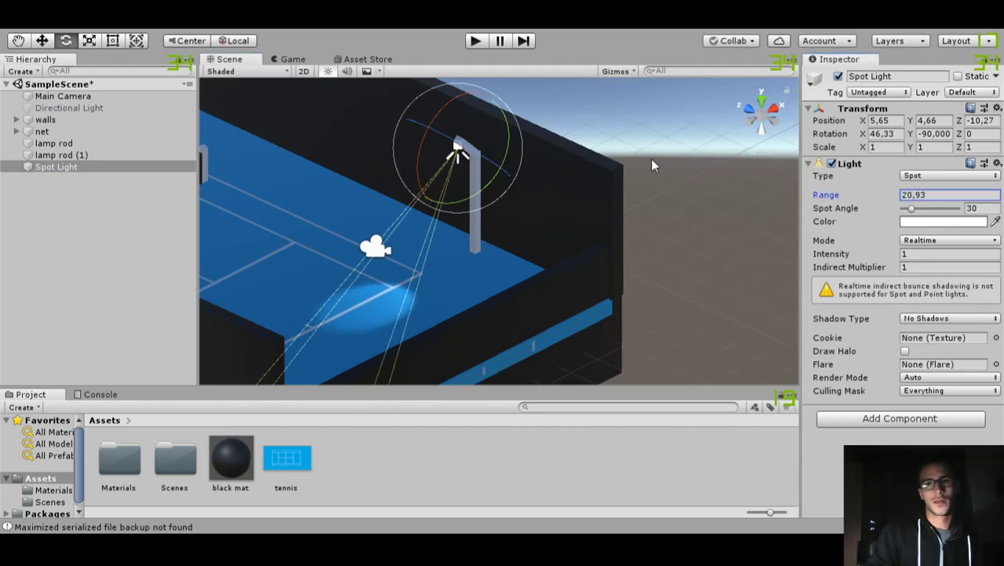
{"action": "left_click", "coordinate": [928, 194]}
{"action": "type", "text": "15"}
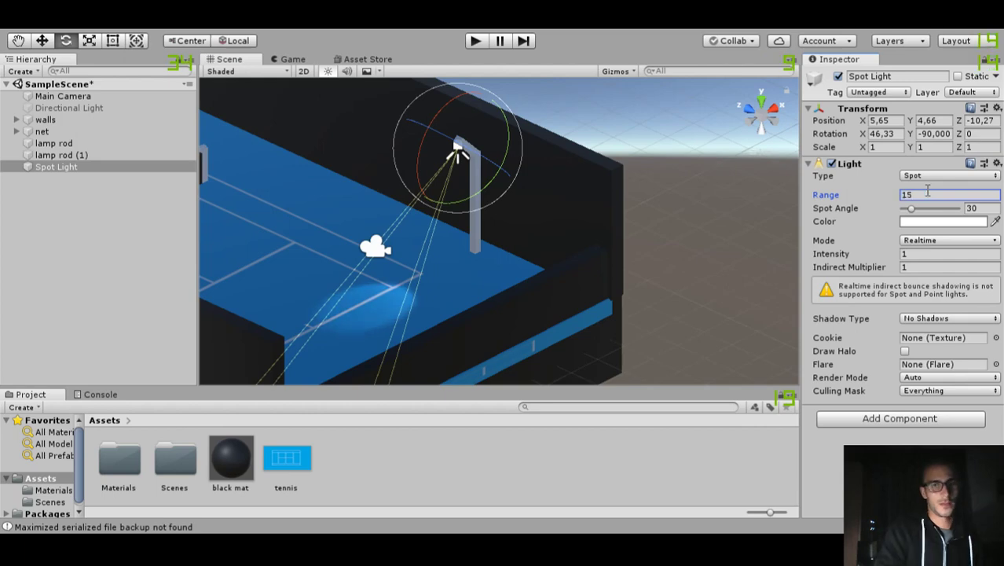
Widen the Spot Light's spot angle to 150.
{"action": "left_click_drag", "start_coordinate": [914, 213], "coordinate": [949, 213]}
{"action": "left_click", "coordinate": [976, 208]}
{"action": "type", "text": "150"}
{"action": "scroll", "coordinate": [418, 180], "scroll_direction": "down", "scroll_amount": 2}
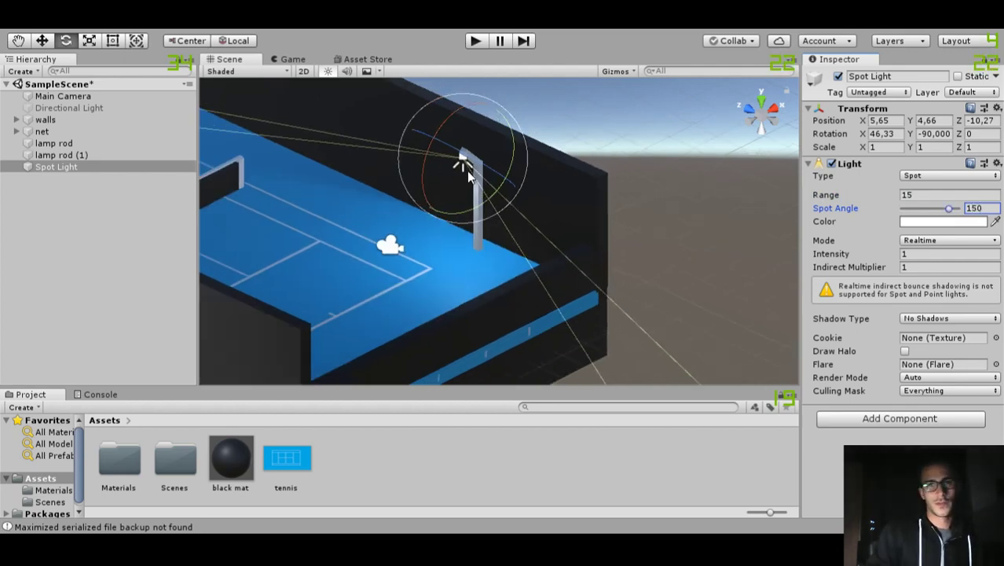
Roll the Spot Light to a Z rotation of about 13.28.
{"action": "left_click_drag", "start_coordinate": [442, 153], "coordinate": [477, 119]}
{"action": "right_click_drag", "start_coordinate": [475, 138], "coordinate": [498, 270]}
{"action": "left_click_drag", "start_coordinate": [498, 271], "coordinate": [625, 276], "text": "alt"}
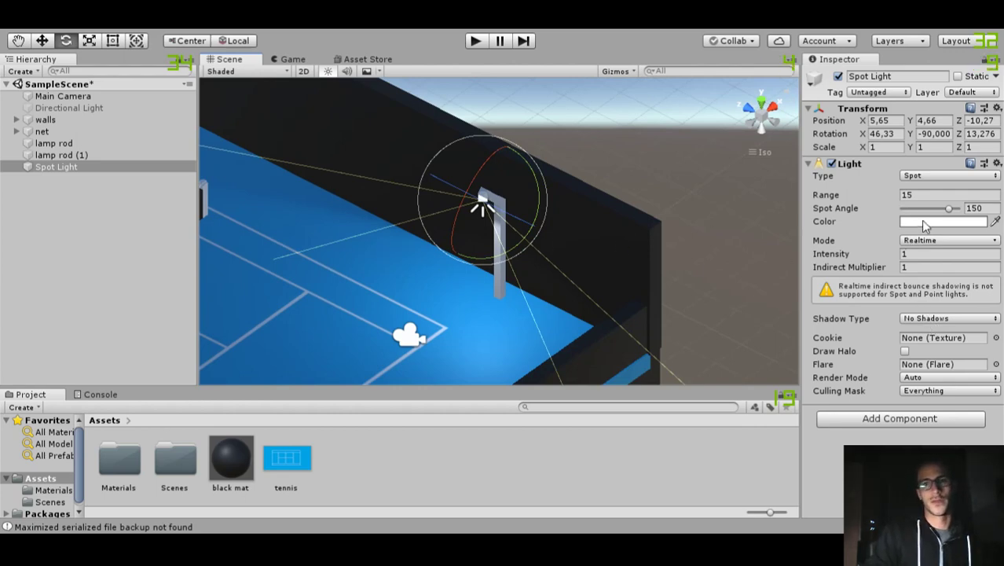
{"action": "left_click_drag", "start_coordinate": [355, 244], "coordinate": [436, 245], "text": "alt"}
Create an empty object and name it lamp.
{"action": "left_click_drag", "start_coordinate": [66, 167], "coordinate": [93, 222]}
{"action": "key", "text": "ctrl+shift+n"}
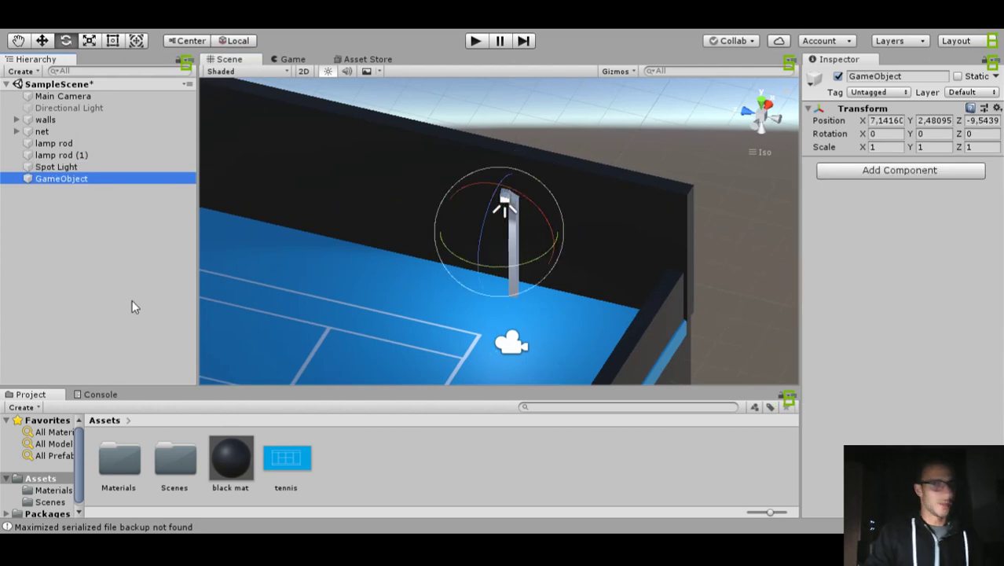
{"action": "key", "text": "F2"}
{"action": "type", "text": "lamp"}
{"action": "key", "text": "Return"}
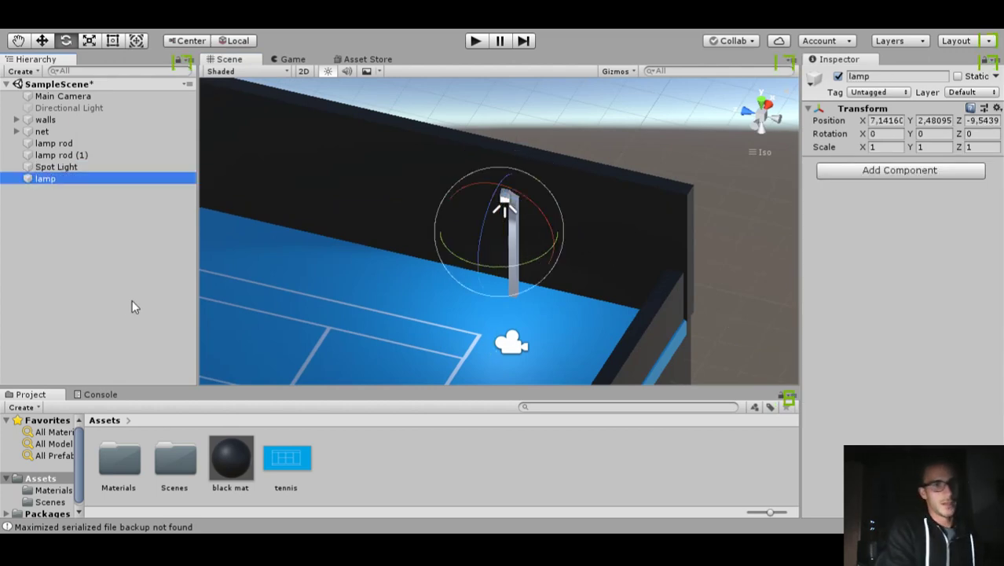
Nest both lamp rods and the Spot Light under the lamp object.
{"action": "left_click", "coordinate": [55, 143]}
{"action": "left_click", "coordinate": [71, 166], "text": "shift"}
{"action": "left_click_drag", "start_coordinate": [71, 167], "coordinate": [70, 183]}
{"action": "left_click", "coordinate": [118, 244]}
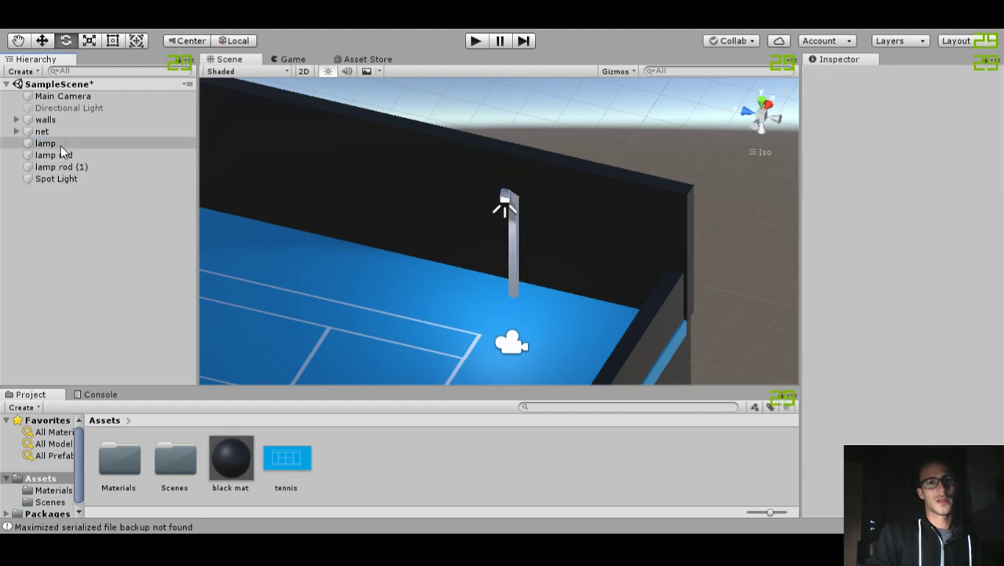
{"action": "left_click", "coordinate": [75, 179], "text": "shift"}
{"action": "left_click_drag", "start_coordinate": [76, 179], "coordinate": [49, 144]}
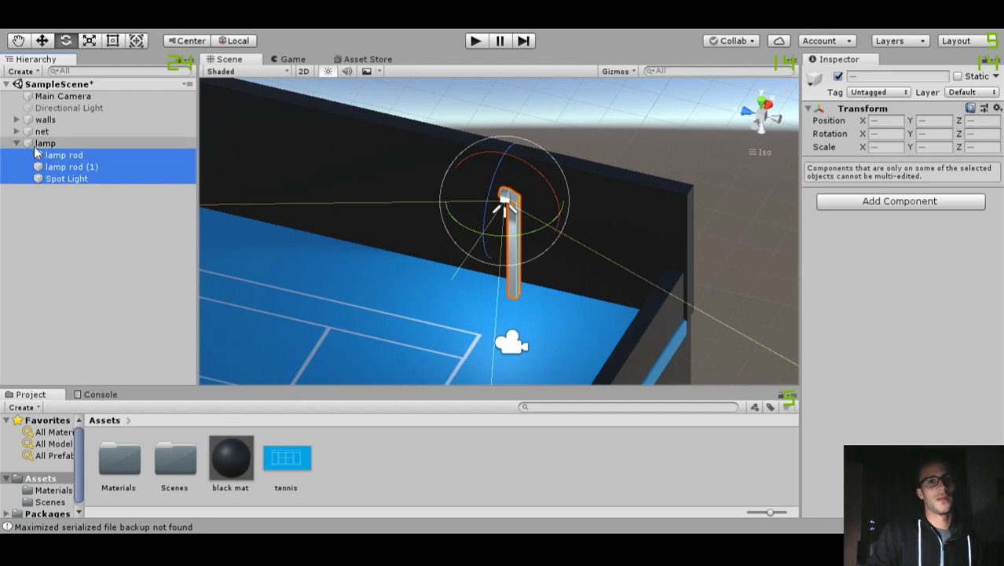
Save the lamp group as a prefab in the Assets folder.
{"action": "left_click", "coordinate": [45, 145]}
{"action": "left_click", "coordinate": [11, 147]}
{"action": "left_click", "coordinate": [366, 419]}
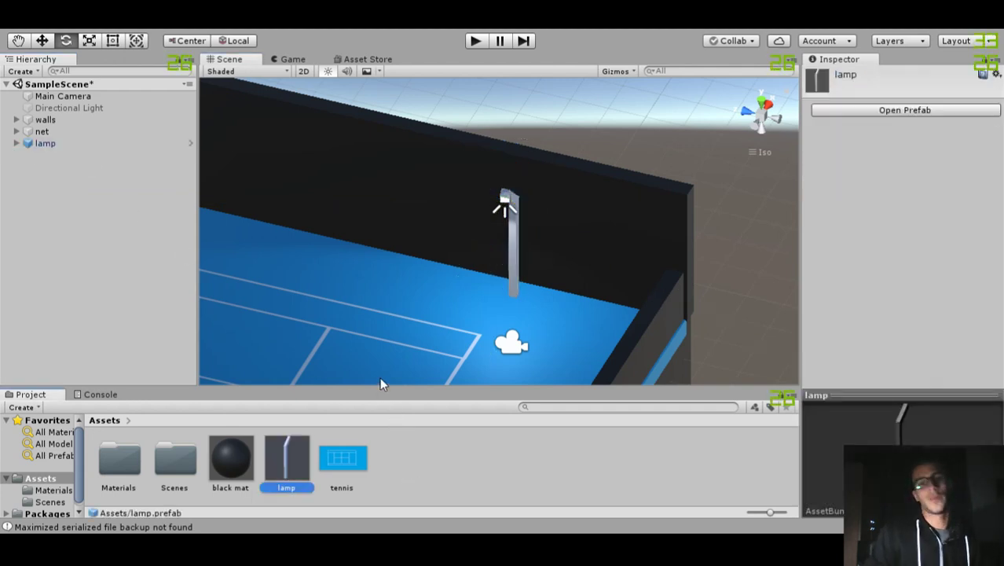
{"action": "right_click_drag", "start_coordinate": [392, 325], "coordinate": [629, 288]}
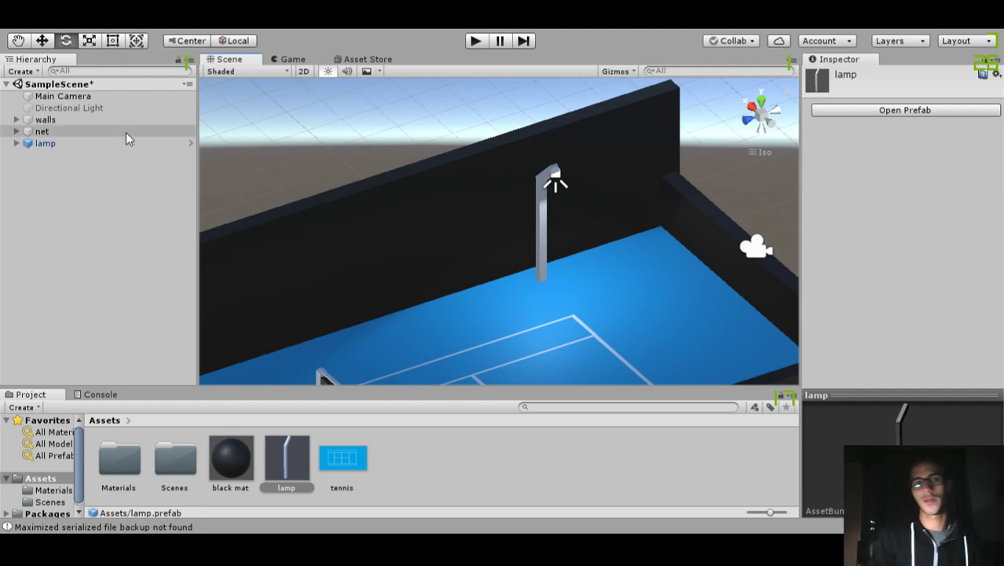
Open the lamp prefab, move its upright rod along Z to about -27.4, and return to the scene.
{"action": "left_click", "coordinate": [62, 145]}
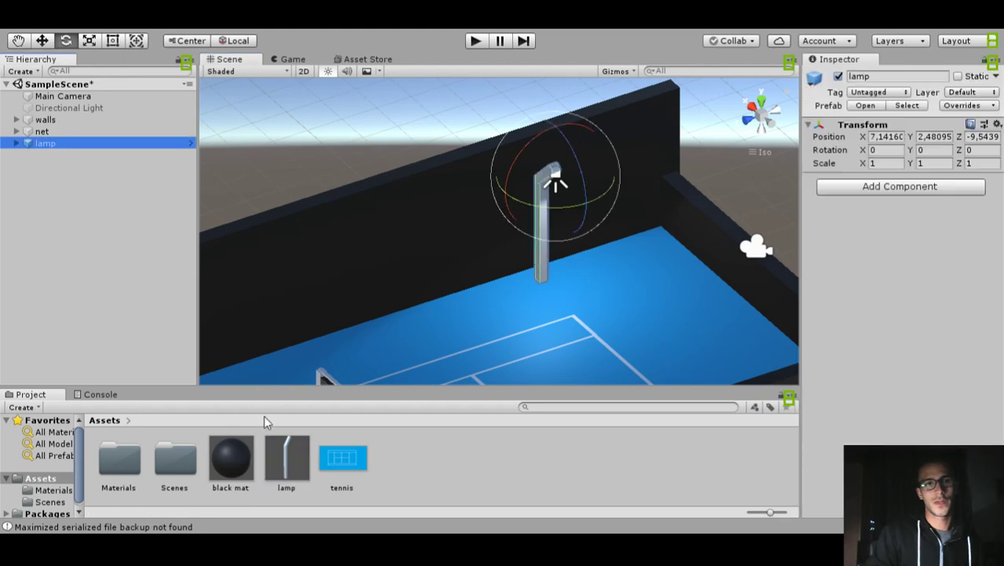
{"action": "left_click", "coordinate": [284, 464]}
{"action": "left_click", "coordinate": [909, 112]}
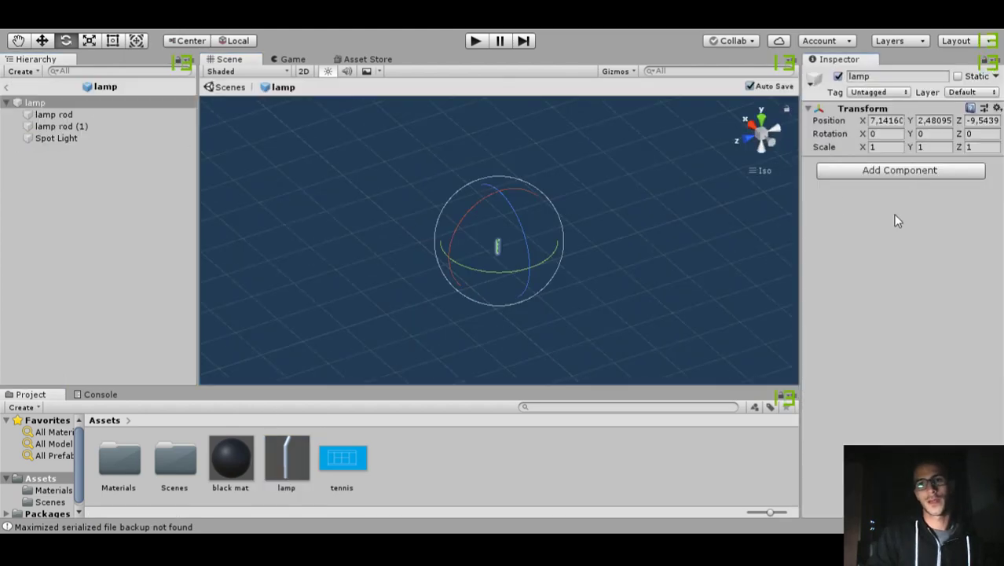
{"action": "left_click", "coordinate": [51, 115]}
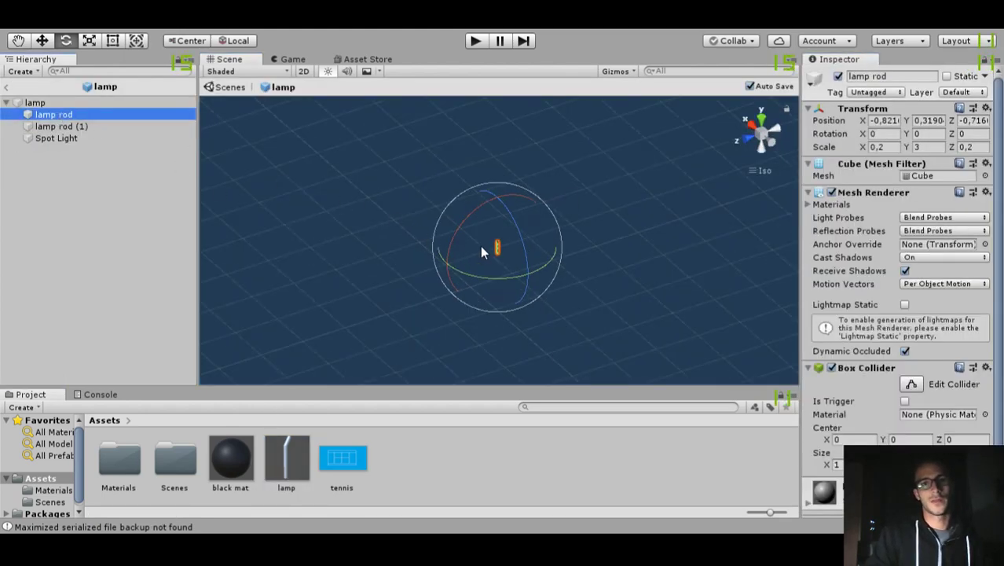
{"action": "key", "text": "w"}
{"action": "left_click_drag", "start_coordinate": [466, 250], "coordinate": [572, 221]}
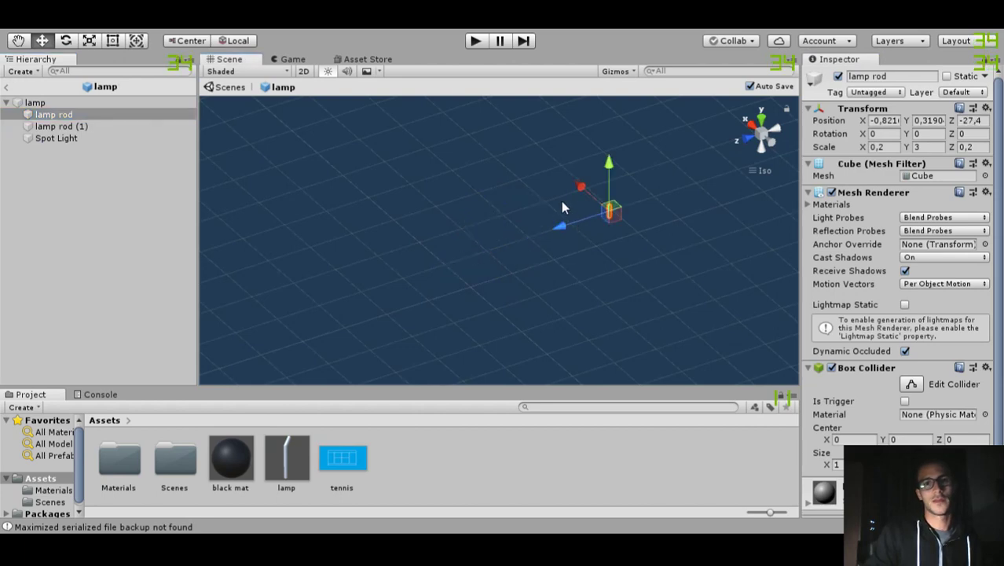
{"action": "left_click", "coordinate": [8, 88]}
{"action": "right_click_drag", "start_coordinate": [526, 253], "coordinate": [547, 216]}
{"action": "left_click_drag", "start_coordinate": [546, 217], "coordinate": [603, 234], "text": "alt"}
{"action": "left_click", "coordinate": [291, 454]}
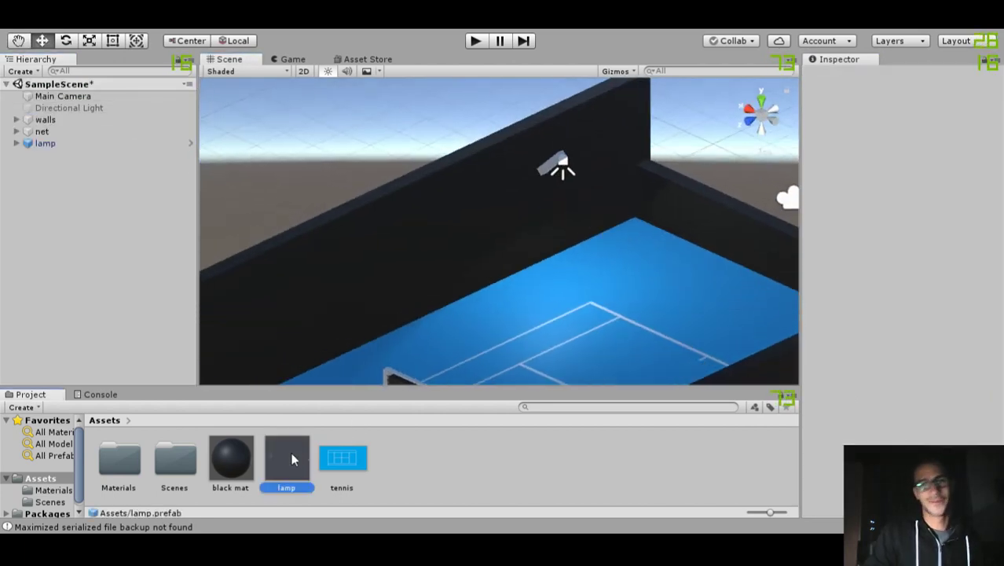
Undo the recent changes back to before the lamp in the scene was linked to its prefab.
{"action": "key", "text": "ctrl+z"}
{"action": "key", "text": "ctrl+z"}
{"action": "key", "text": "ctrl+z"}
{"action": "key", "text": "ctrl+z"}
{"action": "key", "text": "ctrl+z"}
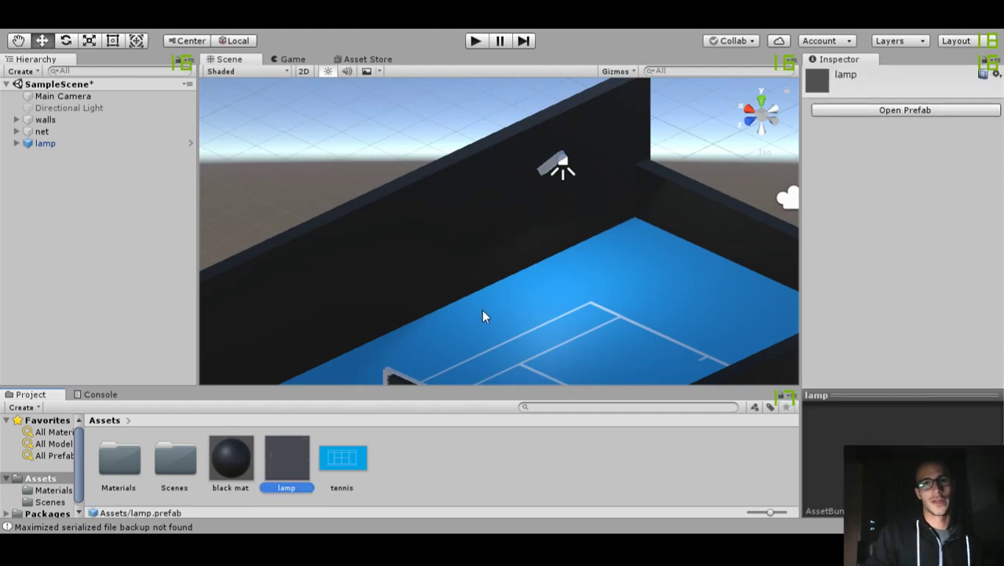
{"action": "left_click_drag", "start_coordinate": [484, 314], "coordinate": [497, 299], "text": "alt"}
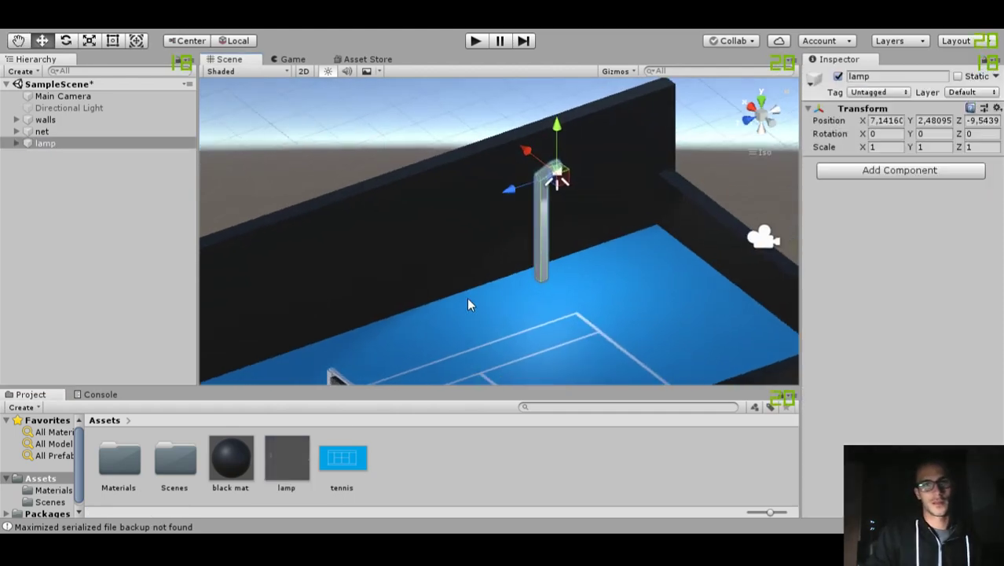
Duplicate the lamp and move the copy along the wall until it stands level with the net.
{"action": "left_click", "coordinate": [69, 145]}
{"action": "key", "text": "ctrl+d"}
{"action": "left_click_drag", "start_coordinate": [431, 246], "coordinate": [608, 237], "text": "alt"}
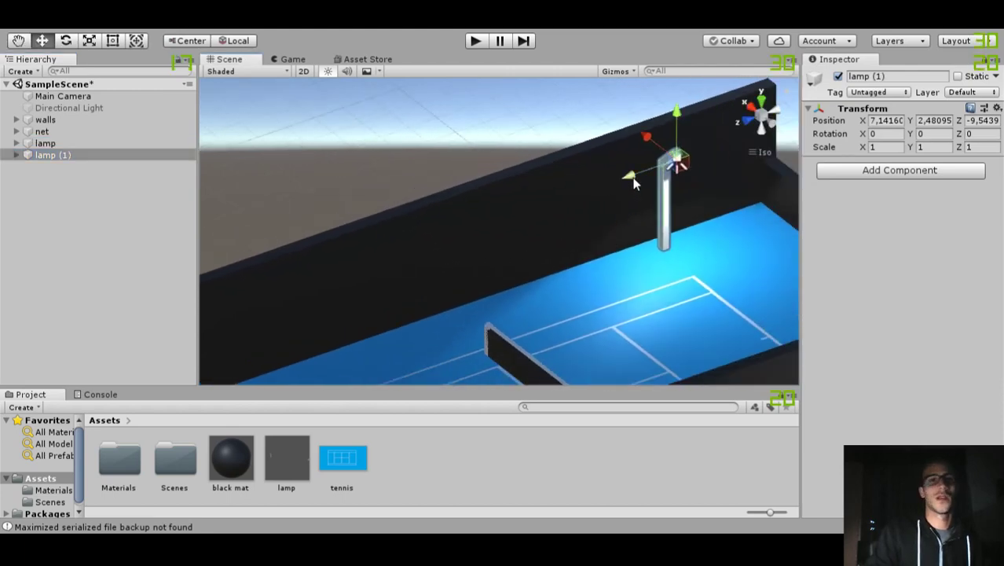
{"action": "left_click_drag", "start_coordinate": [635, 183], "coordinate": [502, 271]}
{"action": "middle_click_drag", "start_coordinate": [503, 270], "coordinate": [552, 250]}
{"action": "left_click_drag", "start_coordinate": [482, 194], "coordinate": [444, 191]}
Duplicate the middle lamp and move the copy to the far end of the wall, at about Z 7.65.
{"action": "left_click_drag", "start_coordinate": [503, 253], "coordinate": [462, 288], "text": "alt"}
{"action": "key", "text": "ctrl+d"}
{"action": "middle_click_drag", "start_coordinate": [461, 288], "coordinate": [471, 273]}
{"action": "left_click_drag", "start_coordinate": [287, 301], "coordinate": [303, 293]}
{"action": "mouse_move", "coordinate": [489, 271]}
{"action": "left_mouse_down", "text": "alt"}
{"action": "mouse_move", "coordinate": [395, 295]}
{"action": "mouse_move", "coordinate": [506, 276]}
{"action": "mouse_move", "coordinate": [487, 279]}
{"action": "left_mouse_up", "text": "alt"}
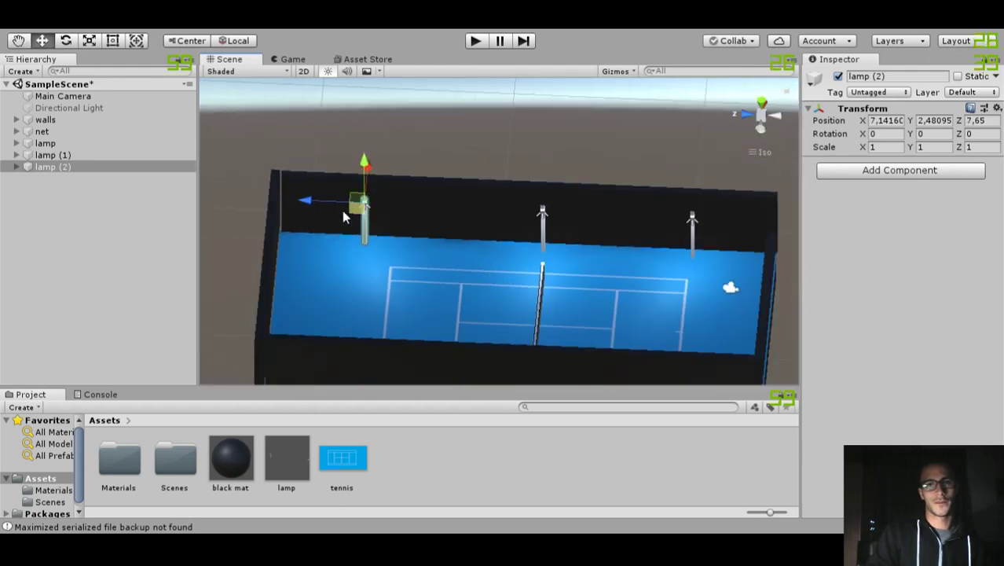
Duplicate all three lamps and rotate the copies to -180 about Y so they face the opposite way.
{"action": "left_click", "coordinate": [66, 145], "text": "shift"}
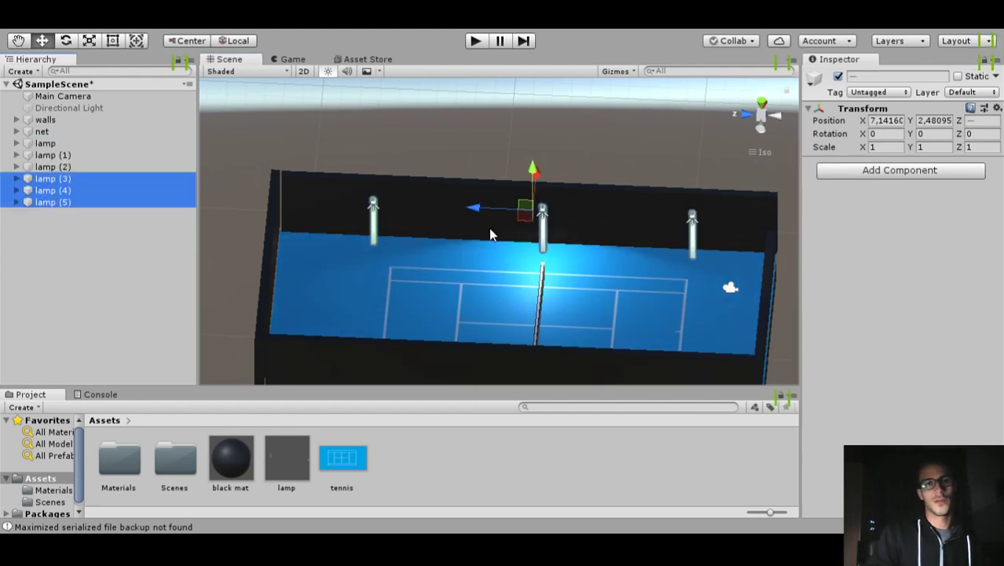
{"action": "key", "text": "e"}
{"action": "left_click_drag", "start_coordinate": [507, 253], "coordinate": [850, 262]}
Move the three copied lamps to the opposite wall at about X -5.84 and align them lengthwise with the facing lamps.
{"action": "left_click_drag", "start_coordinate": [849, 262], "coordinate": [482, 263], "text": "alt"}
{"action": "key", "text": "w"}
{"action": "left_click_drag", "start_coordinate": [431, 230], "coordinate": [431, 352]}
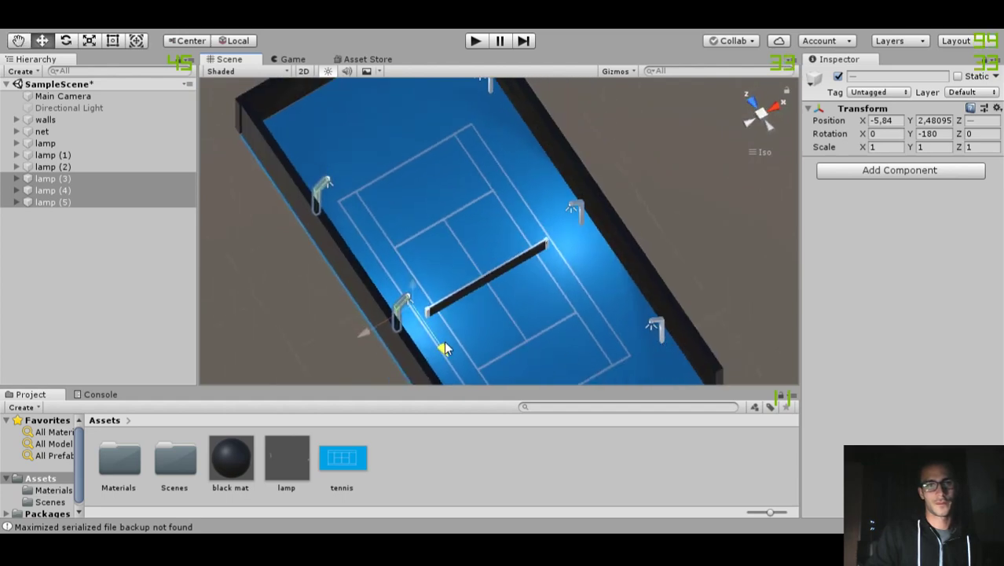
{"action": "left_click_drag", "start_coordinate": [498, 326], "coordinate": [567, 332], "text": "alt"}
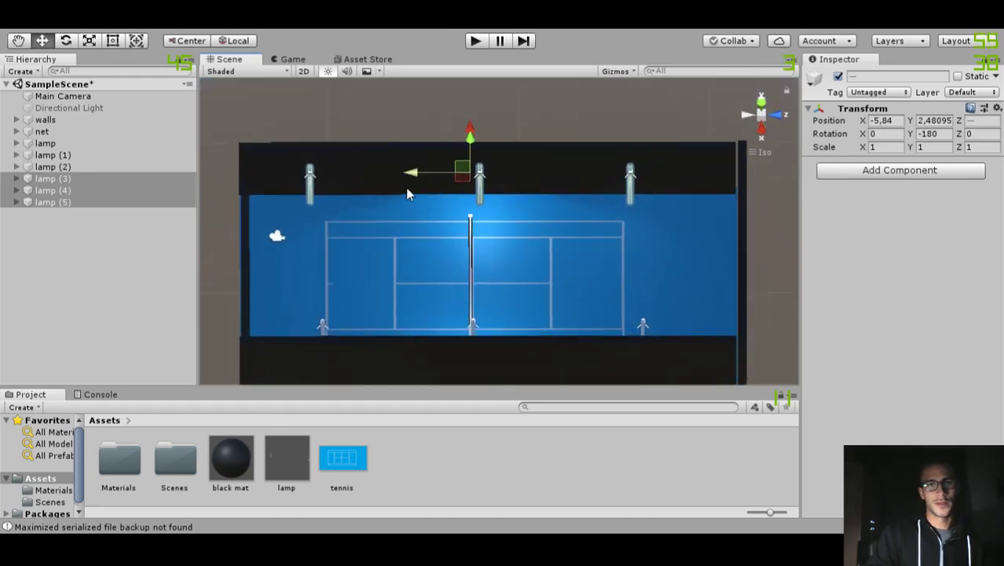
{"action": "left_click_drag", "start_coordinate": [410, 186], "coordinate": [421, 187]}
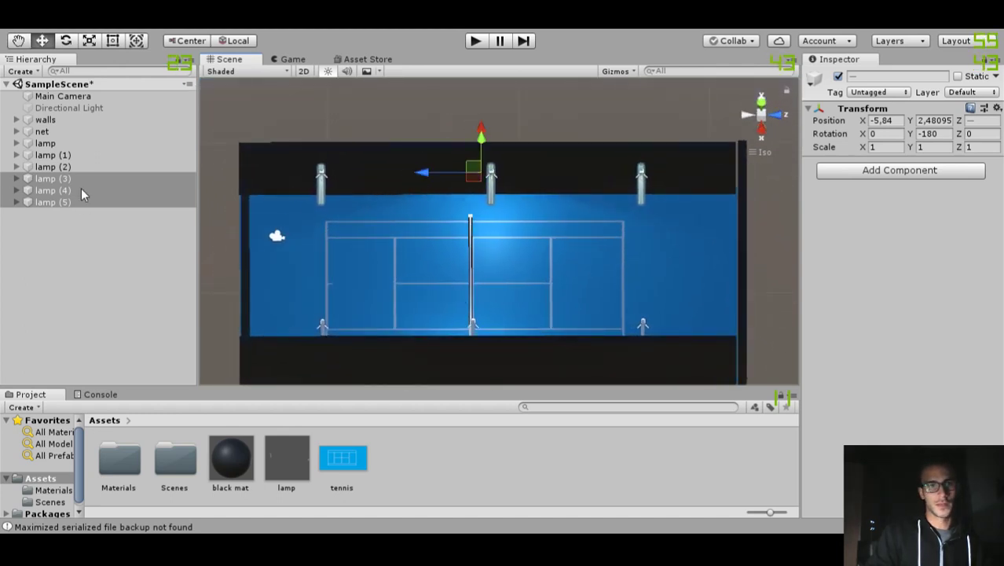
Move the middle copied lamp to about Z -3.25, opposite its counterpart near the net, and save the scene.
{"action": "left_click", "coordinate": [81, 190]}
{"action": "left_click", "coordinate": [80, 180]}
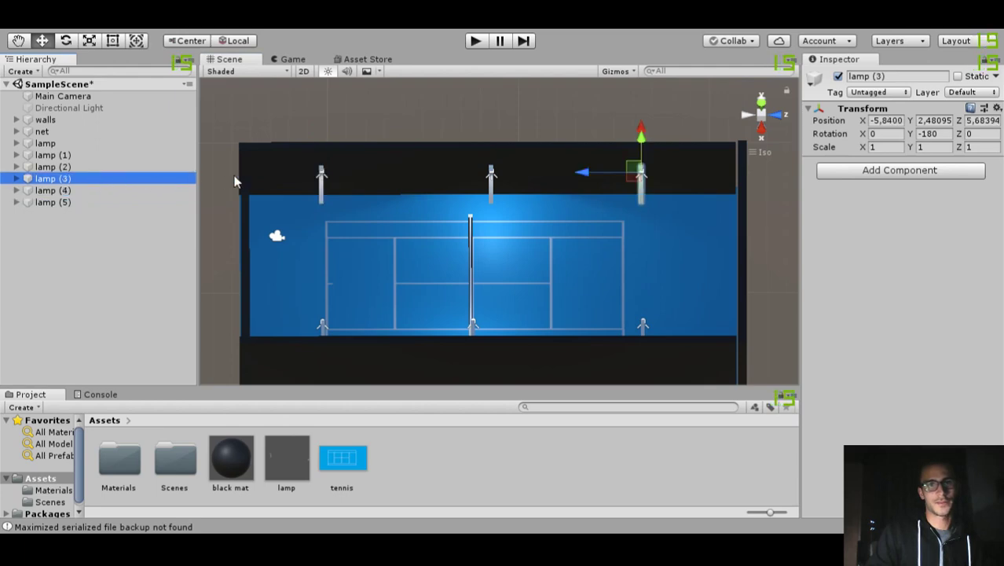
{"action": "left_click", "coordinate": [91, 202]}
{"action": "left_click_drag", "start_coordinate": [435, 172], "coordinate": [413, 174]}
{"action": "right_click_drag", "start_coordinate": [365, 193], "coordinate": [372, 195]}
{"action": "left_click_drag", "start_coordinate": [372, 194], "coordinate": [548, 209], "text": "alt"}
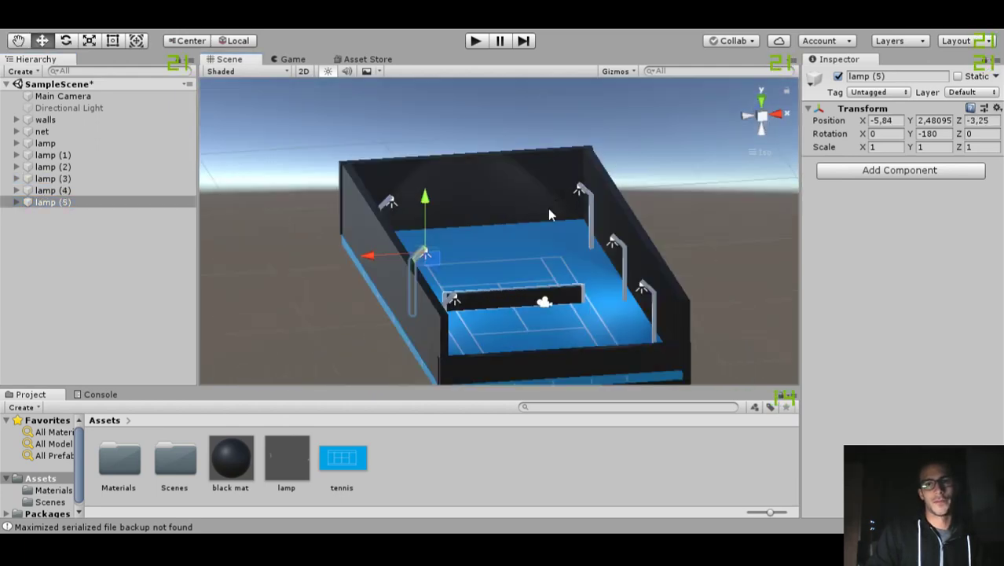
{"action": "key", "text": "ctrl+s"}
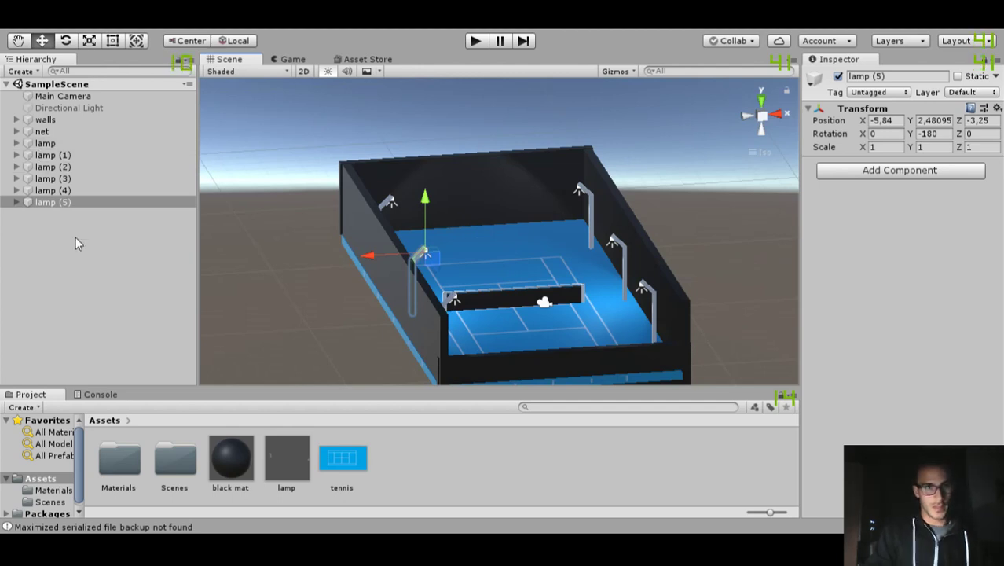
Create an empty object named lamps and nest all six lamps under it.
{"action": "right_click", "coordinate": [136, 313]}
{"action": "key", "text": "ctrl+shift+n"}
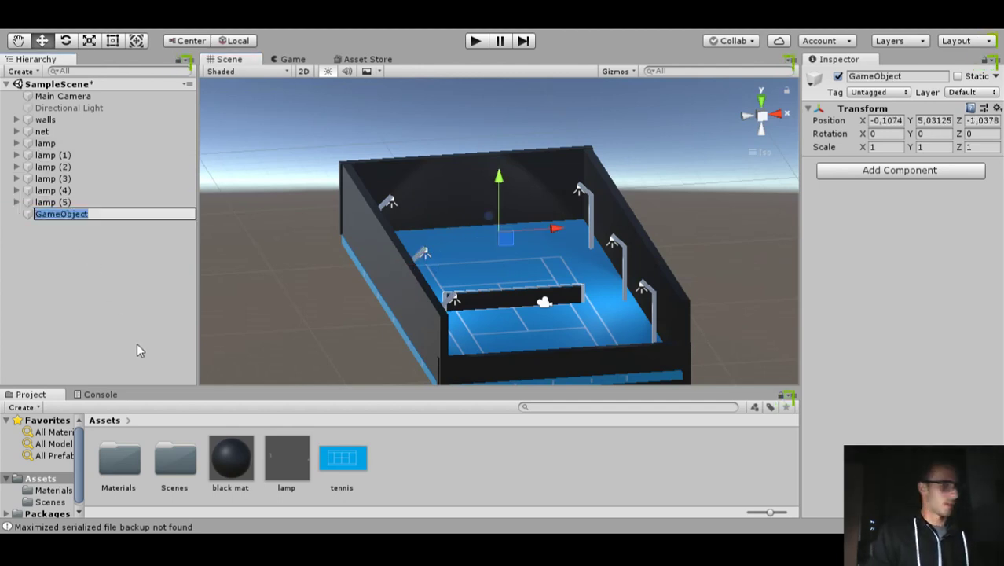
{"action": "type", "text": "lamps"}
{"action": "key", "text": "Return"}
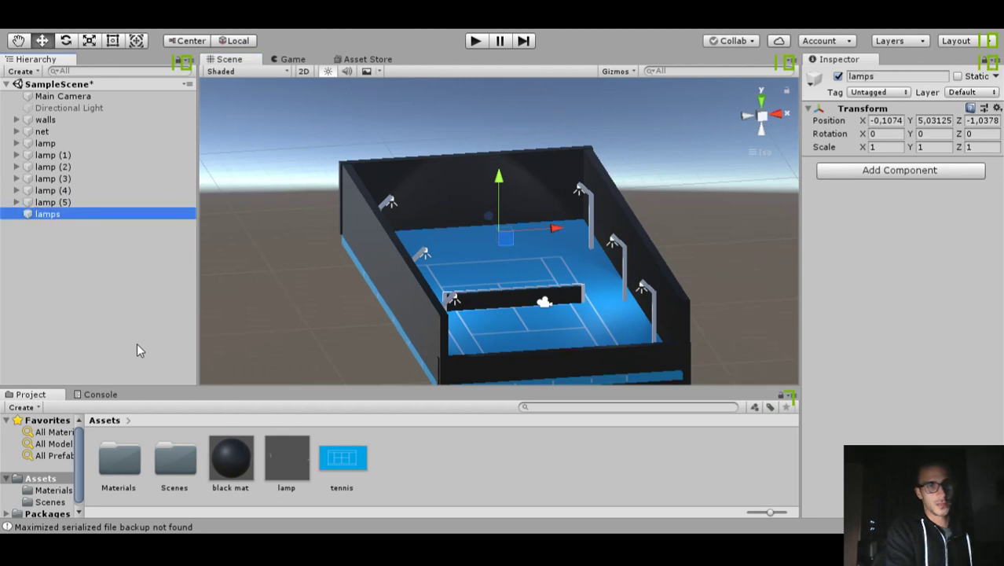
{"action": "left_click", "coordinate": [47, 143]}
{"action": "left_click", "coordinate": [50, 202], "text": "shift"}
{"action": "mouse_move", "coordinate": [50, 202]}
{"action": "left_mouse_down"}
{"action": "mouse_move", "coordinate": [60, 185]}
{"action": "mouse_move", "coordinate": [63, 211]}
{"action": "left_mouse_up"}
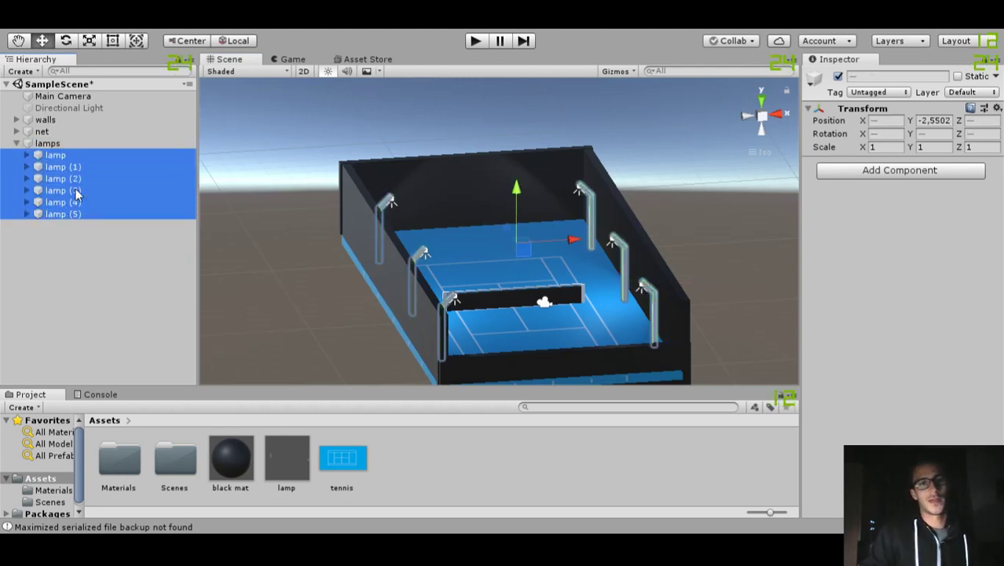
Collapse the lamps group in the scene hierarchy and save the scene.
{"action": "left_click", "coordinate": [16, 144]}
{"action": "key", "text": "ctrl+s"}
{"action": "right_click_drag", "start_coordinate": [524, 184], "coordinate": [492, 196]}
{"action": "scroll", "coordinate": [363, 195], "scroll_direction": "up", "scroll_amount": 3}
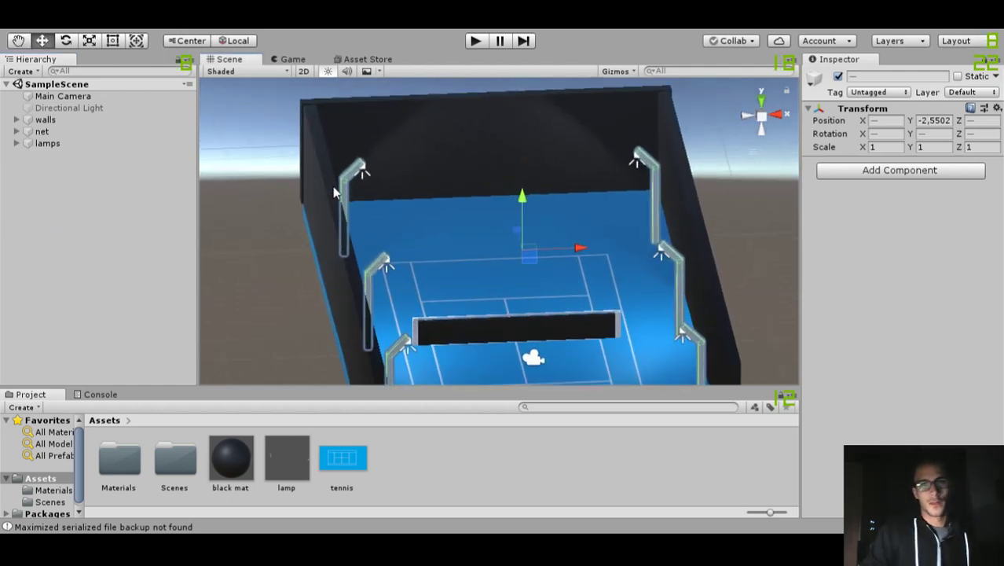
Enable the Directional Light, rotate it to about 152.67 degrees about X, and save the scene.
{"action": "left_click", "coordinate": [105, 106]}
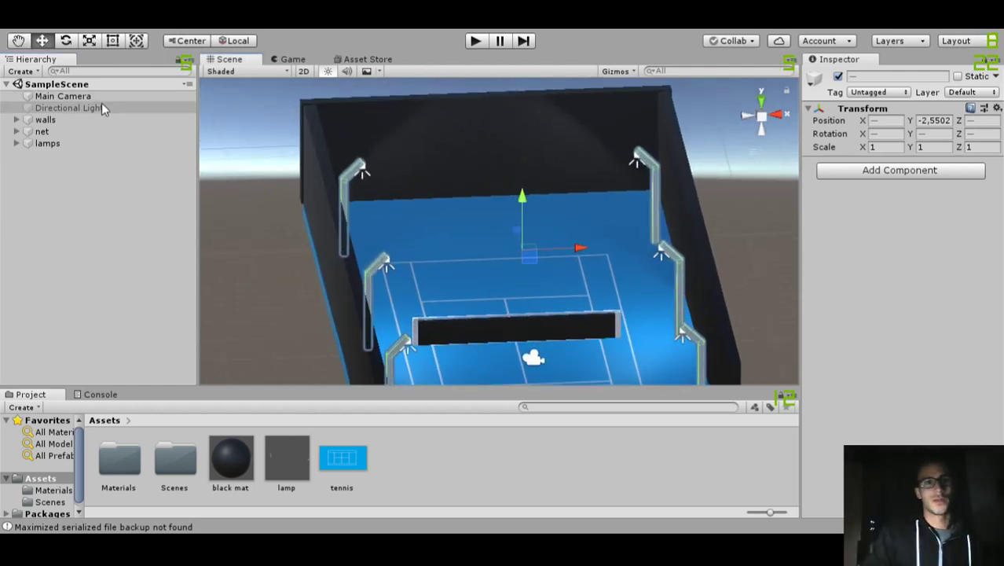
{"action": "left_click", "coordinate": [838, 76]}
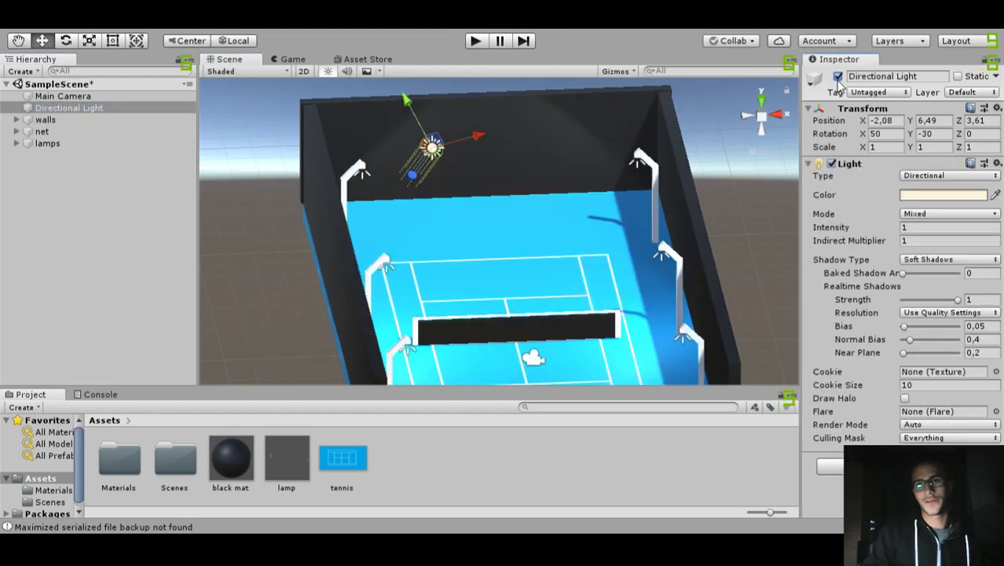
{"action": "right_click_drag", "start_coordinate": [551, 237], "coordinate": [555, 264]}
{"action": "scroll", "coordinate": [543, 251], "scroll_direction": "down", "scroll_amount": 8}
{"action": "left_click_drag", "start_coordinate": [555, 269], "coordinate": [534, 267], "text": "alt"}
{"action": "key", "text": "e"}
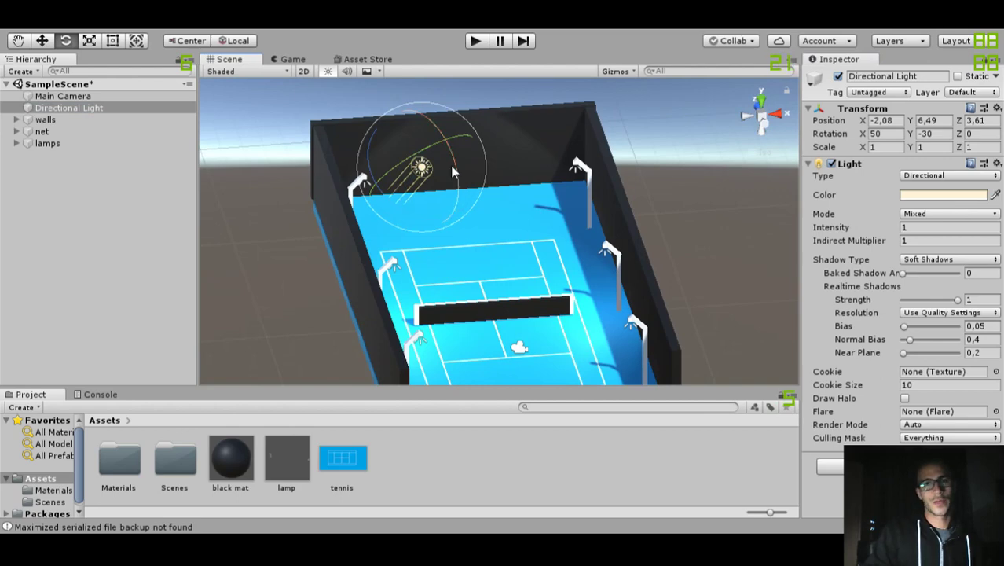
{"action": "mouse_move", "coordinate": [442, 170]}
{"action": "left_mouse_down"}
{"action": "mouse_move", "coordinate": [428, 138]}
{"action": "mouse_move", "coordinate": [440, 113]}
{"action": "mouse_move", "coordinate": [516, 238]}
{"action": "mouse_move", "coordinate": [385, 112]}
{"action": "mouse_move", "coordinate": [224, 27]}
{"action": "left_mouse_up"}
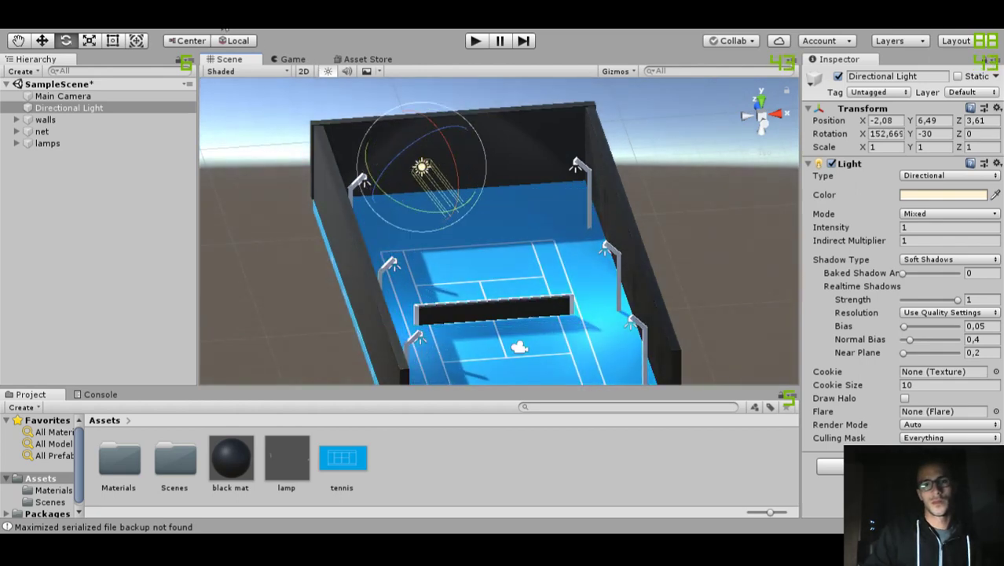
{"action": "middle_click_drag", "start_coordinate": [477, 241], "coordinate": [391, 170]}
{"action": "left_click_drag", "start_coordinate": [391, 170], "coordinate": [383, 107], "text": "alt"}
{"action": "key", "text": "ctrl+s"}
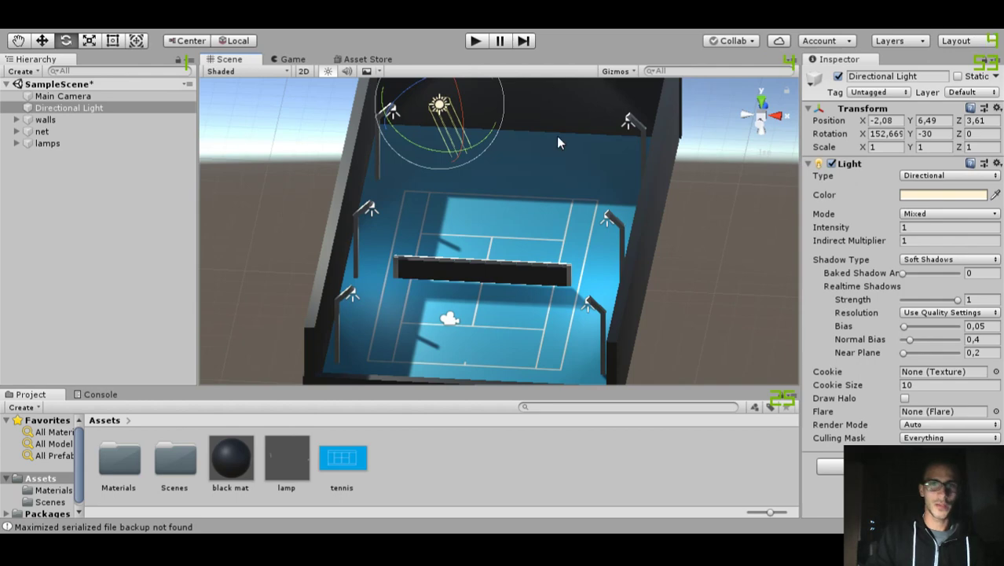
{"action": "left_click_drag", "start_coordinate": [497, 231], "coordinate": [542, 198], "text": "alt"}
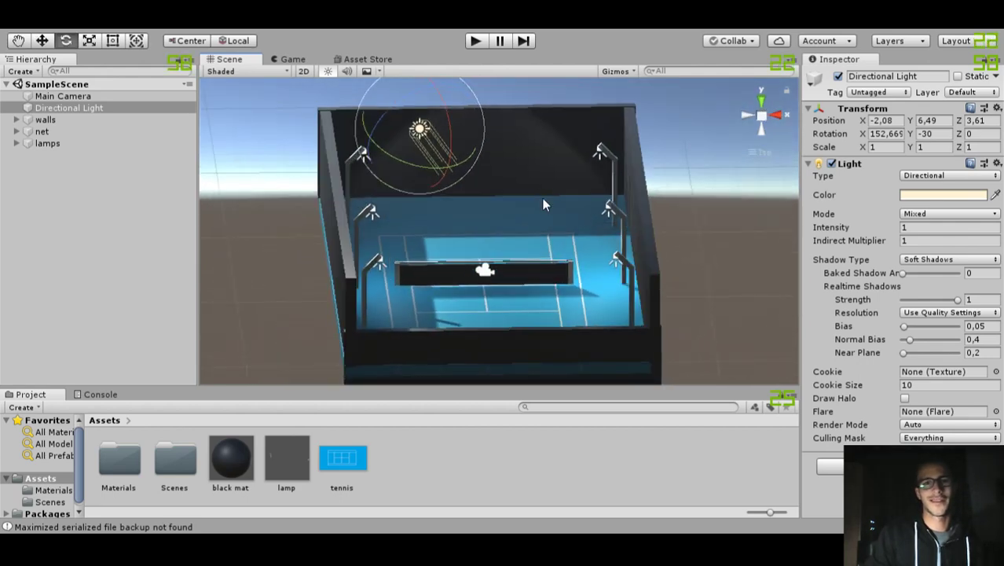
Set the Main Camera's clear flags to Solid Color with a very dark background colour.
{"action": "left_click", "coordinate": [61, 97]}
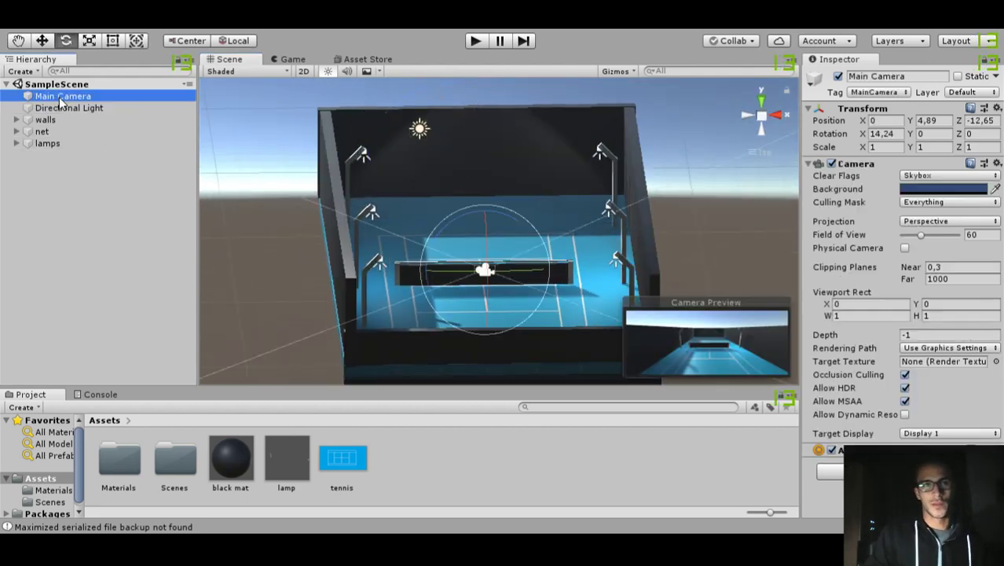
{"action": "left_click", "coordinate": [959, 217]}
{"action": "left_click_drag", "start_coordinate": [98, 235], "coordinate": [78, 242]}
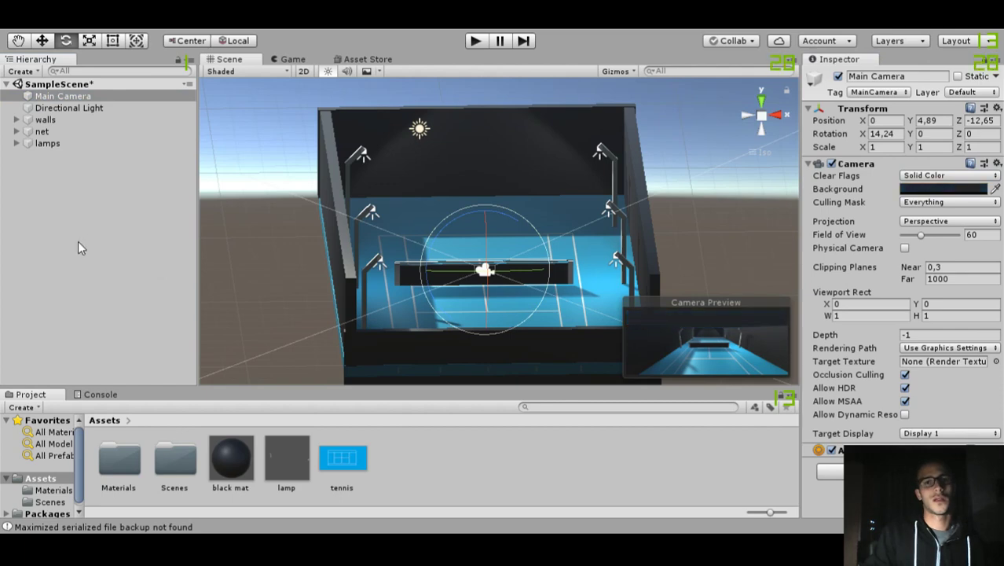
Tune the camera's background to a dark blue-grey while checking the Game view, and save the scene.
{"action": "left_click", "coordinate": [283, 58]}
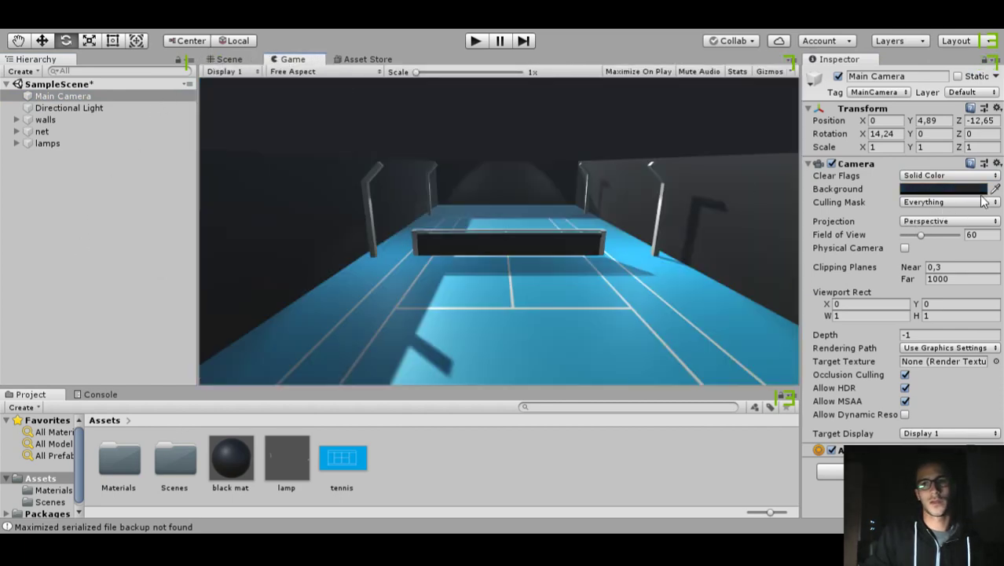
{"action": "left_click_drag", "start_coordinate": [152, 189], "coordinate": [81, 229]}
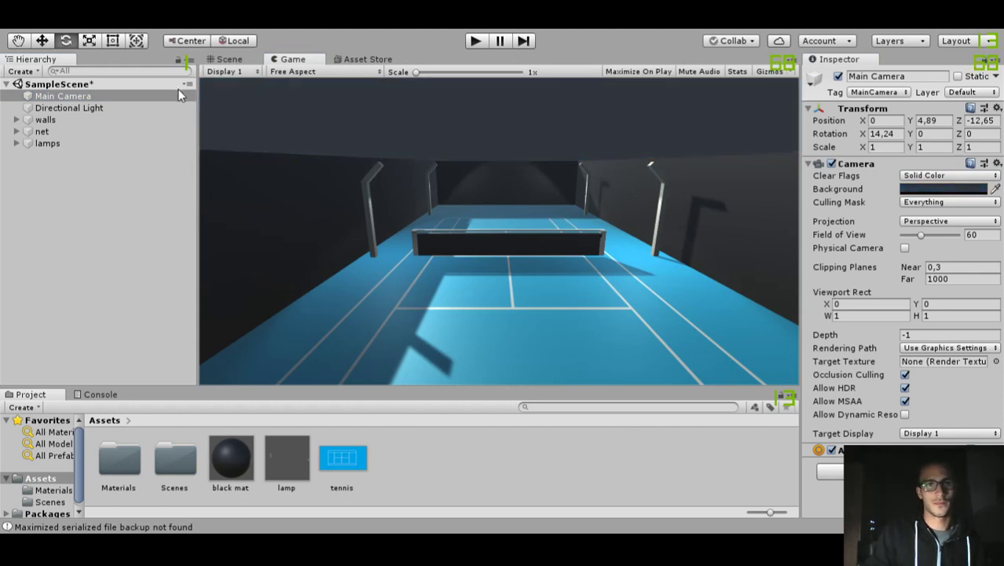
{"action": "left_click", "coordinate": [228, 59]}
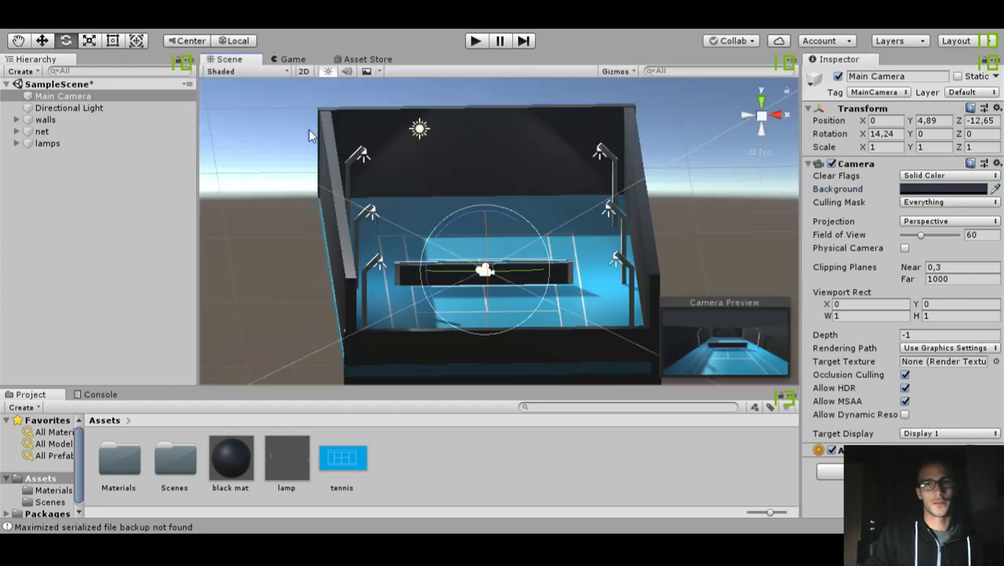
{"action": "left_click_drag", "start_coordinate": [459, 212], "coordinate": [502, 262], "text": "alt"}
{"action": "scroll", "coordinate": [487, 255], "scroll_direction": "up", "scroll_amount": 4}
{"action": "middle_click_drag", "start_coordinate": [469, 247], "coordinate": [442, 213]}
{"action": "key", "text": "ctrl+s"}
Create a capsule and move it to the near baseline at about X 1.56, Z -11.15.
{"action": "left_click_drag", "start_coordinate": [426, 231], "coordinate": [452, 235], "text": "alt"}
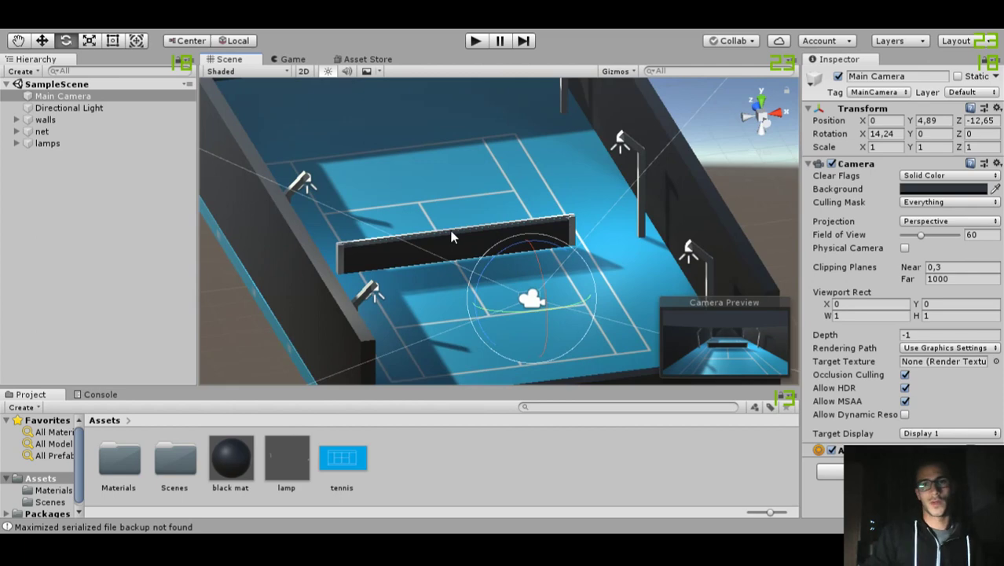
{"action": "left_click", "coordinate": [82, 200]}
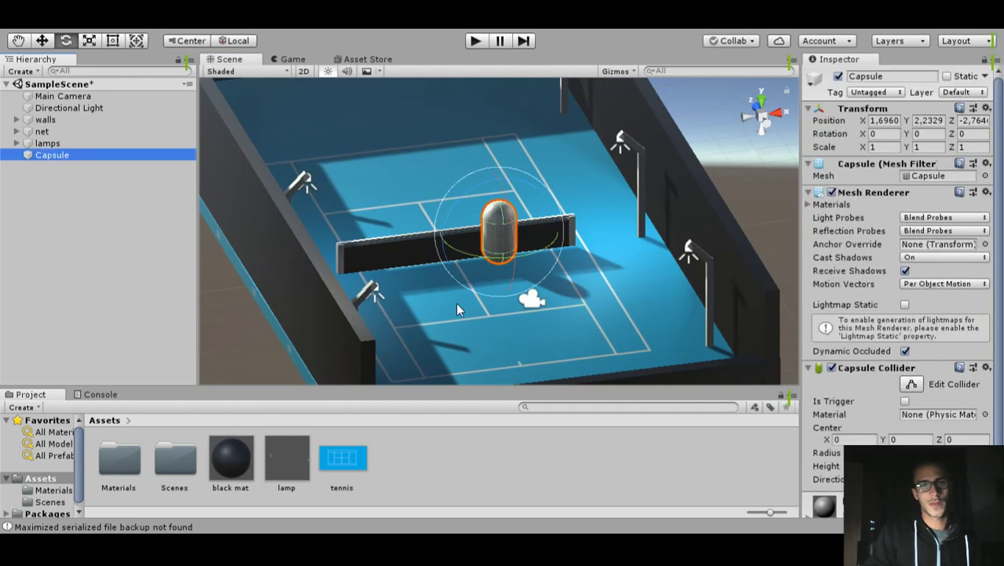
{"action": "left_click_drag", "start_coordinate": [455, 302], "coordinate": [610, 332], "text": "alt"}
{"action": "key", "text": "w"}
{"action": "middle_click_drag", "start_coordinate": [598, 330], "coordinate": [508, 257]}
{"action": "left_click_drag", "start_coordinate": [534, 245], "coordinate": [550, 257]}
{"action": "left_click_drag", "start_coordinate": [612, 260], "coordinate": [608, 262]}
Set the capsule's scale to 0.5 on all three axes.
{"action": "left_click", "coordinate": [887, 148]}
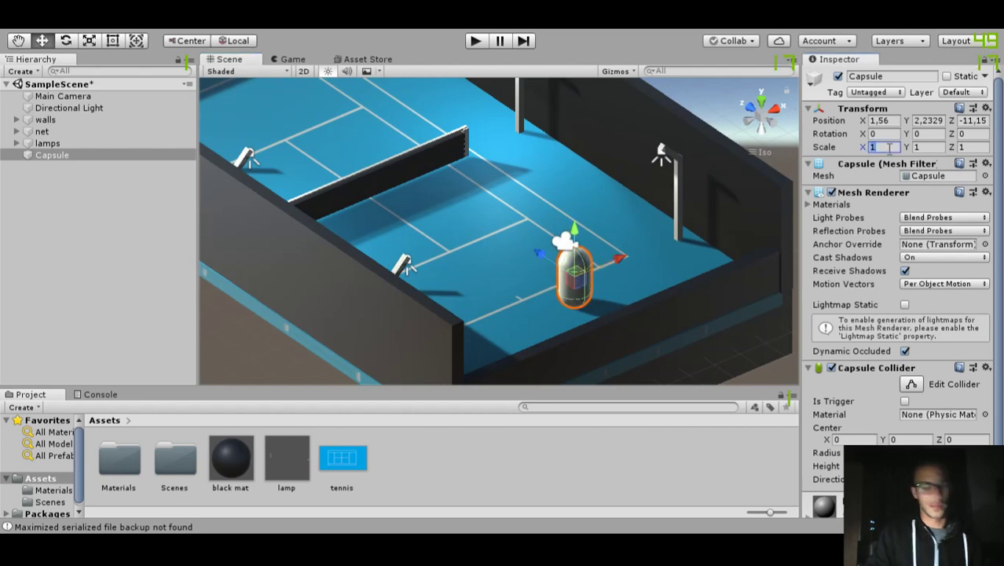
{"action": "type", "text": ",5"}
{"action": "left_click", "coordinate": [940, 147]}
{"action": "type", "text": ",5"}
{"action": "left_click", "coordinate": [971, 148]}
{"action": "type", "text": ",5"}
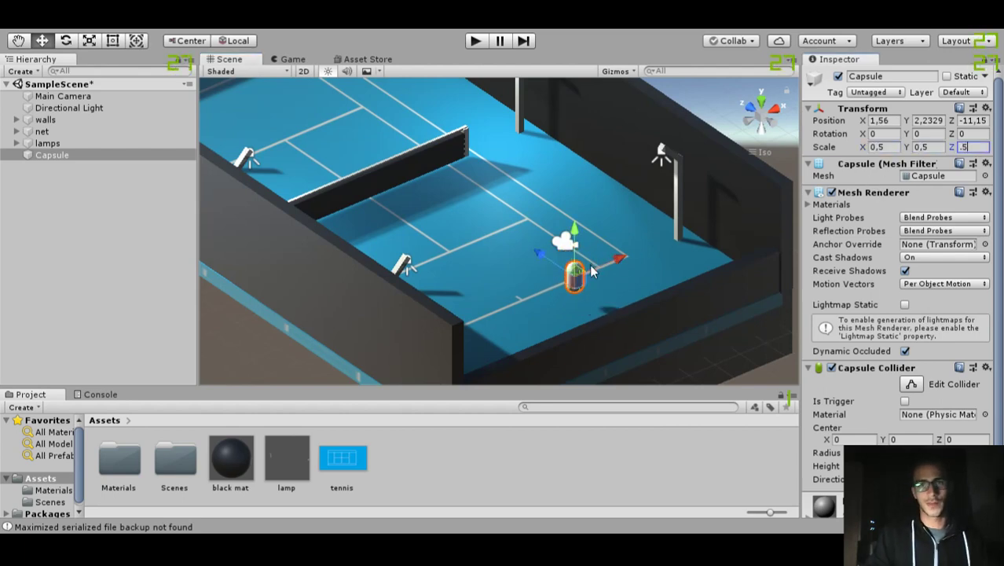
Scale the capsule to 0.4 on all three axes and reposition it at about X 1.71, Z -11.08.
{"action": "right_click_drag", "start_coordinate": [555, 294], "coordinate": [601, 302]}
{"action": "scroll", "coordinate": [610, 300], "scroll_direction": "up", "scroll_amount": 6}
{"action": "middle_click_drag", "start_coordinate": [620, 297], "coordinate": [581, 293]}
{"action": "left_click_drag", "start_coordinate": [582, 285], "coordinate": [552, 309]}
{"action": "left_click", "coordinate": [886, 147]}
{"action": "type", "text": "0,4"}
{"action": "left_click", "coordinate": [932, 146]}
{"action": "type", "text": ".4"}
{"action": "left_click", "coordinate": [965, 148]}
{"action": "type", "text": ".4"}
{"action": "left_click_drag", "start_coordinate": [579, 315], "coordinate": [589, 312]}
Rename the capsule as player.
{"action": "left_click", "coordinate": [102, 156]}
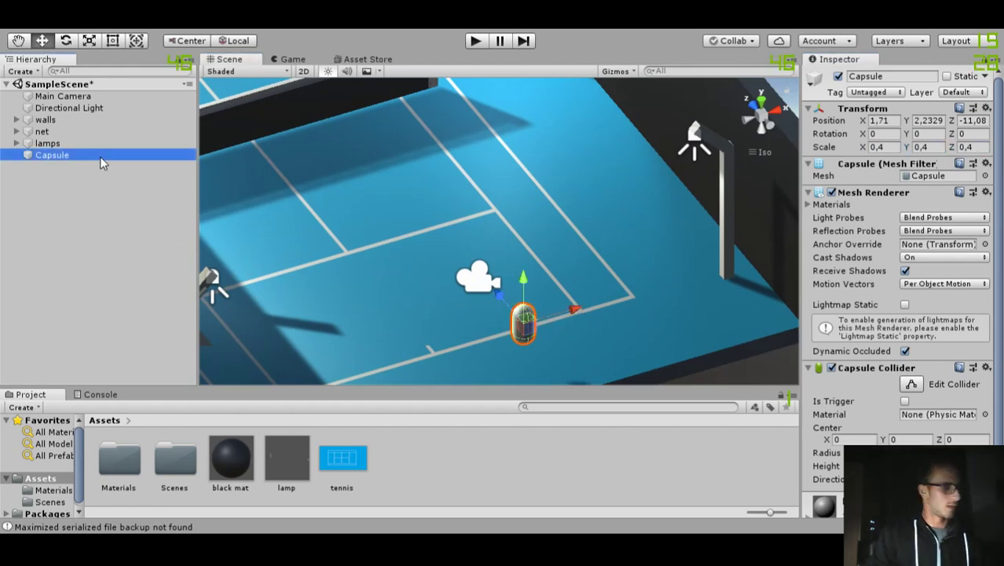
{"action": "type", "text": "P"}
{"action": "type", "text": "player"}
{"action": "key", "text": "Return"}
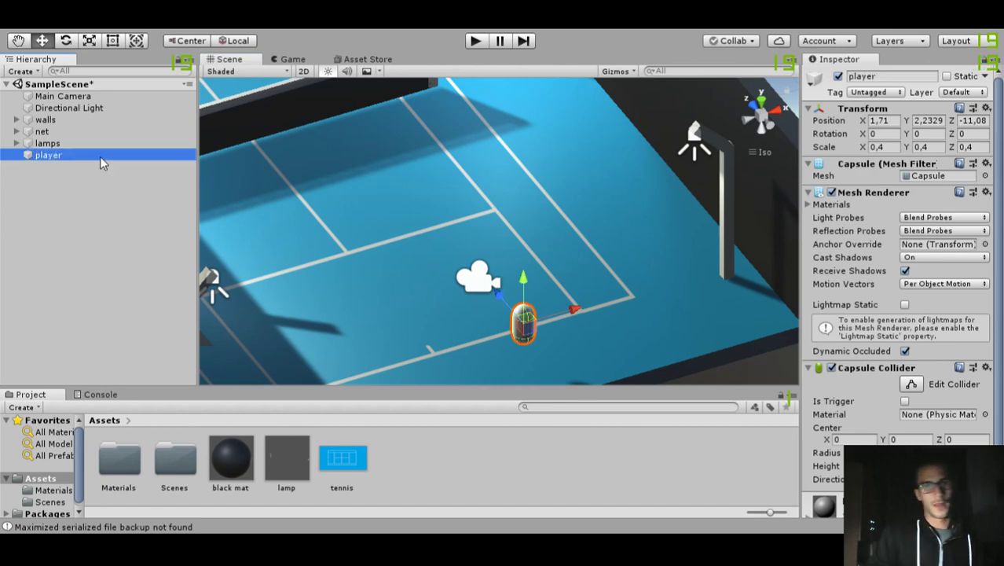
Create a cylinder as a child of player and rotate it 90 degrees about X.
{"action": "scroll", "coordinate": [409, 268], "scroll_direction": "up", "scroll_amount": 5}
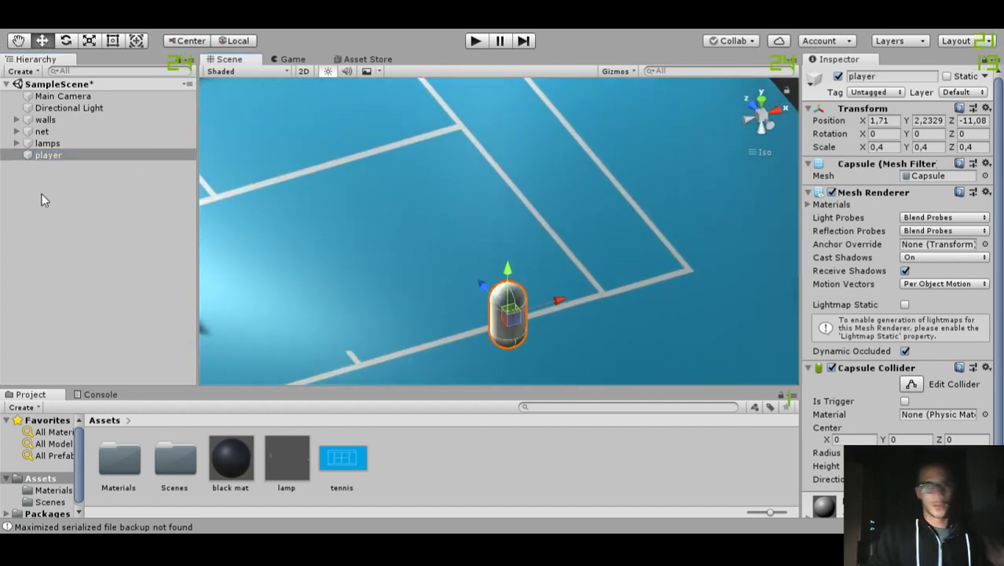
{"action": "left_click", "coordinate": [71, 155]}
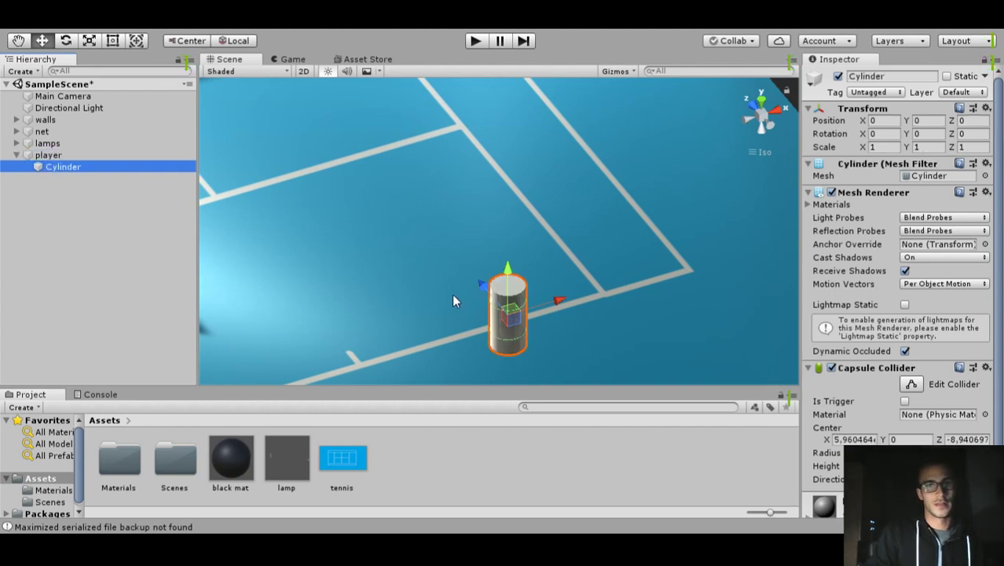
{"action": "scroll", "coordinate": [470, 291], "scroll_direction": "up", "scroll_amount": 2}
{"action": "key", "text": "e"}
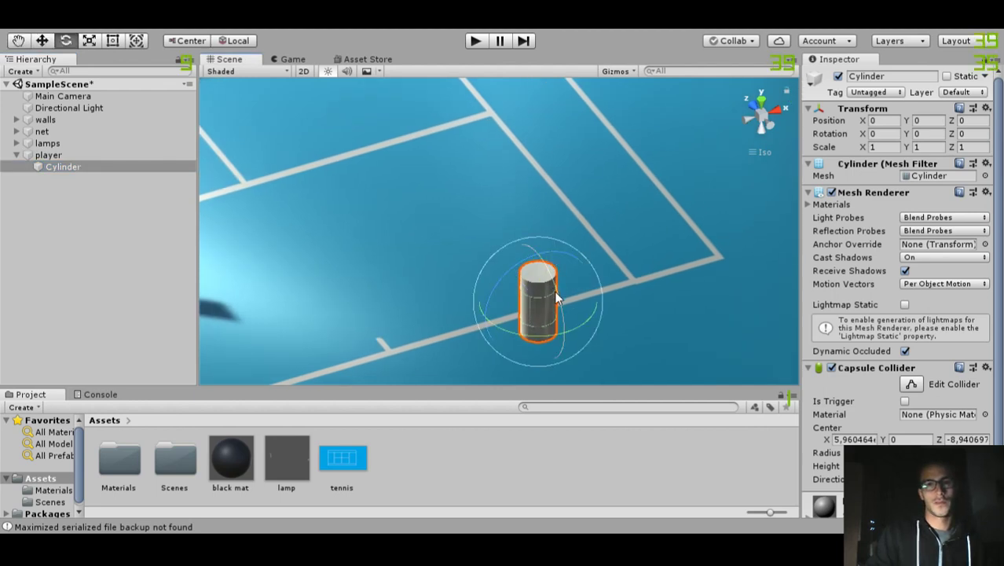
{"action": "left_click_drag", "start_coordinate": [555, 297], "coordinate": [458, 144]}
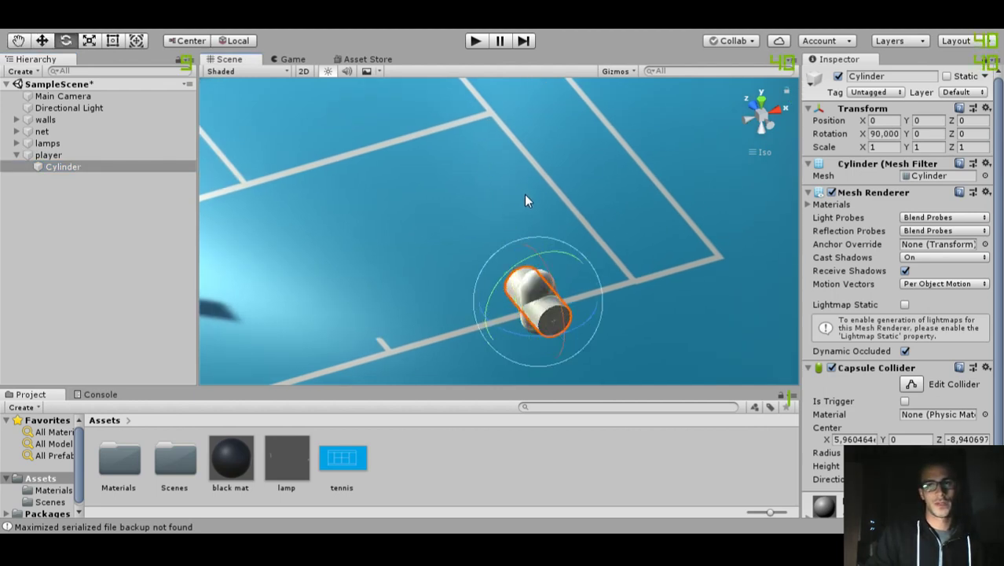
Move the cylinder beside the capsule to X 1.69 and flatten it into a disc with Y scale about 0.077.
{"action": "key", "text": "w"}
{"action": "left_click_drag", "start_coordinate": [600, 287], "coordinate": [636, 275]}
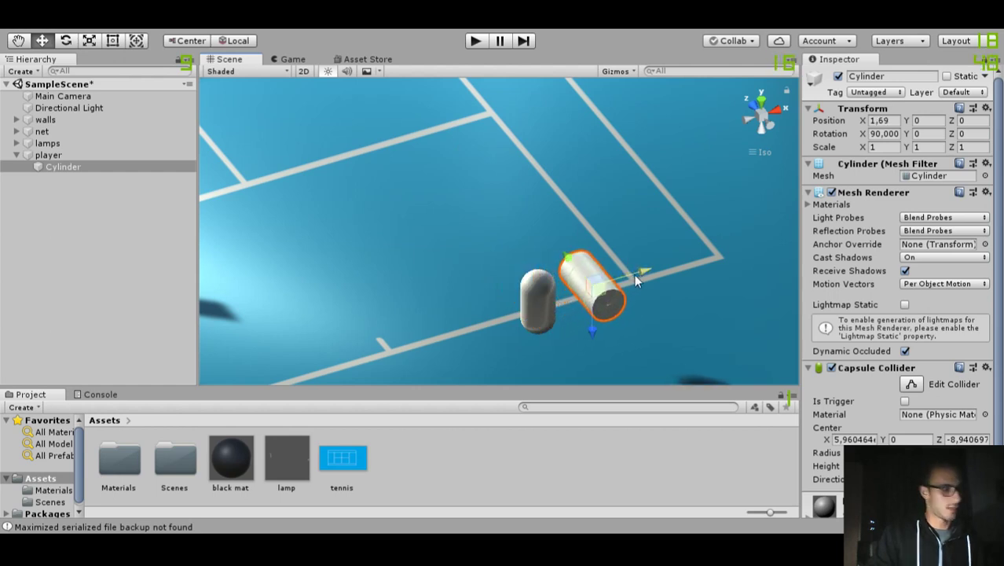
{"action": "key", "text": "t"}
{"action": "scroll", "coordinate": [629, 295], "scroll_direction": "up", "scroll_amount": 4}
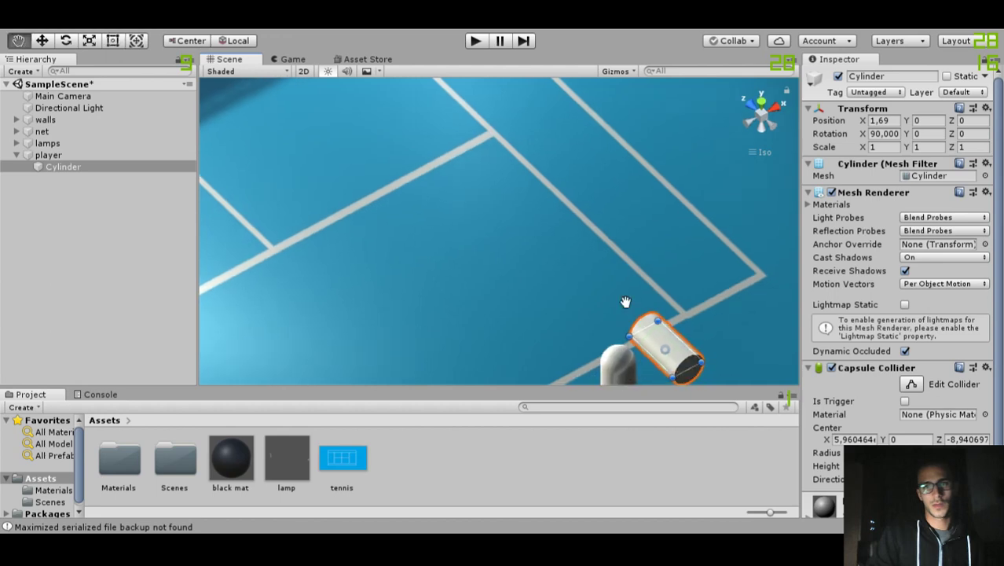
{"action": "middle_click_drag", "start_coordinate": [628, 302], "coordinate": [561, 264]}
{"action": "left_click_drag", "start_coordinate": [583, 288], "coordinate": [606, 307]}
{"action": "middle_click_drag", "start_coordinate": [573, 302], "coordinate": [518, 271]}
{"action": "scroll", "coordinate": [534, 284], "scroll_direction": "up", "scroll_amount": 7}
{"action": "right_click_drag", "start_coordinate": [546, 305], "coordinate": [542, 291]}
{"action": "scroll", "coordinate": [541, 291], "scroll_direction": "down", "scroll_amount": 4}
{"action": "double_click", "coordinate": [107, 166]}
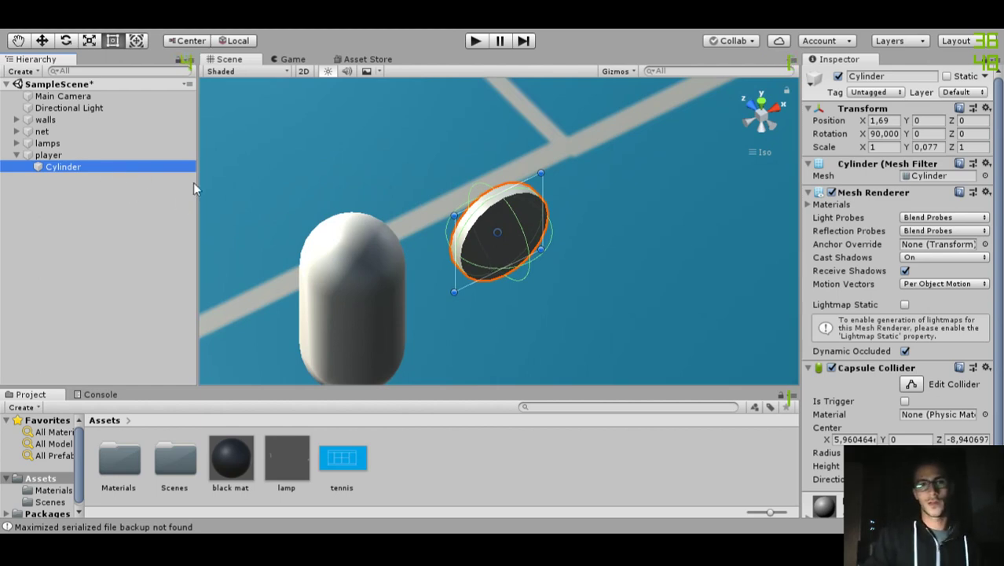
Create a second cylinder under player and rotate it to -90 degrees about Z.
{"action": "left_click", "coordinate": [70, 157]}
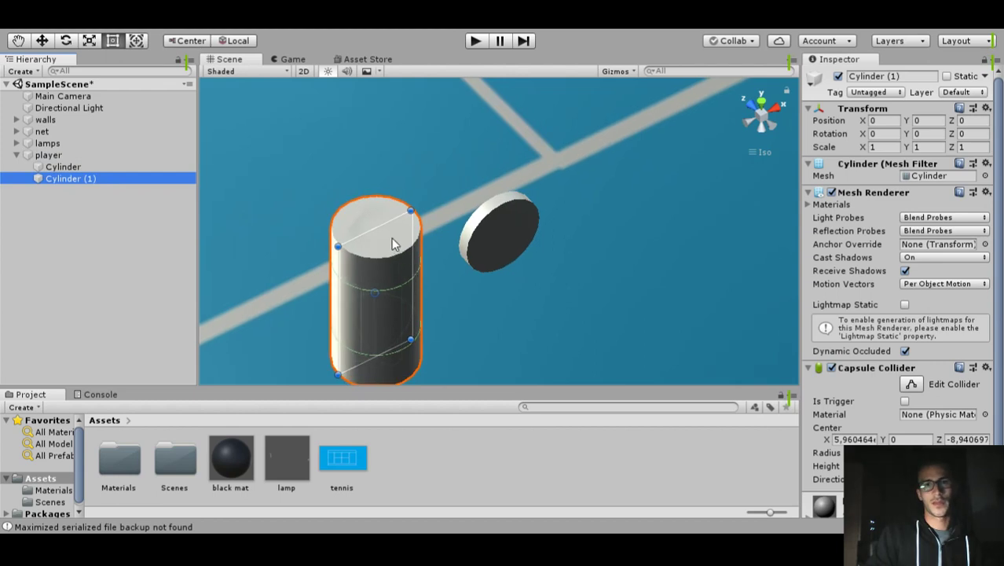
{"action": "key", "text": "e"}
{"action": "key", "text": "w"}
{"action": "key", "text": "e"}
{"action": "left_click_drag", "start_coordinate": [369, 254], "coordinate": [569, 196]}
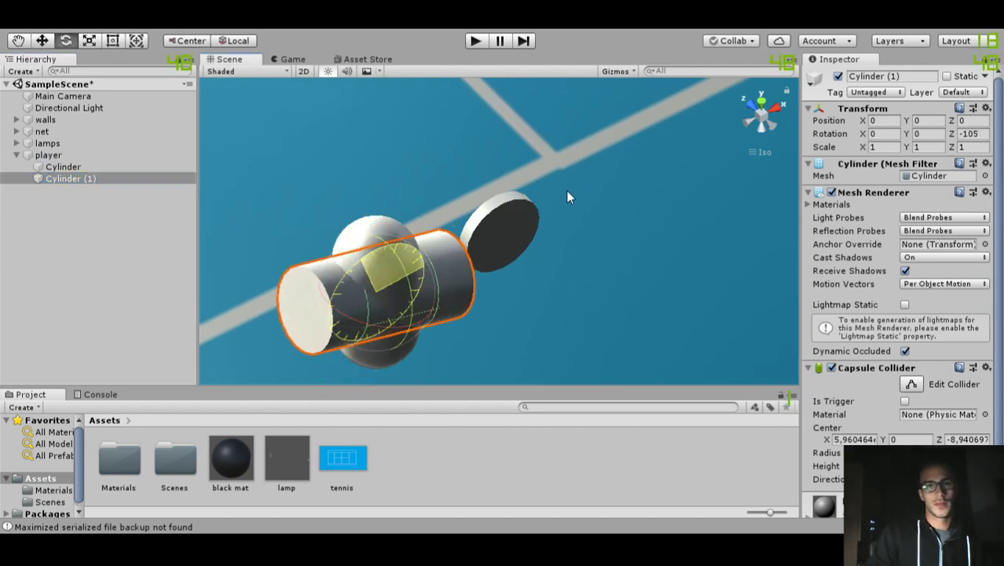
Scale the second cylinder to 0.1 on X, 0.4 on Y and 0.1 on Z to form a thin handle.
{"action": "left_click", "coordinate": [884, 147]}
{"action": "type", "text": ".1"}
{"action": "key", "text": "Tab"}
{"action": "key", "text": "Tab"}
{"action": "type", "text": ".1"}
{"action": "left_click", "coordinate": [928, 152]}
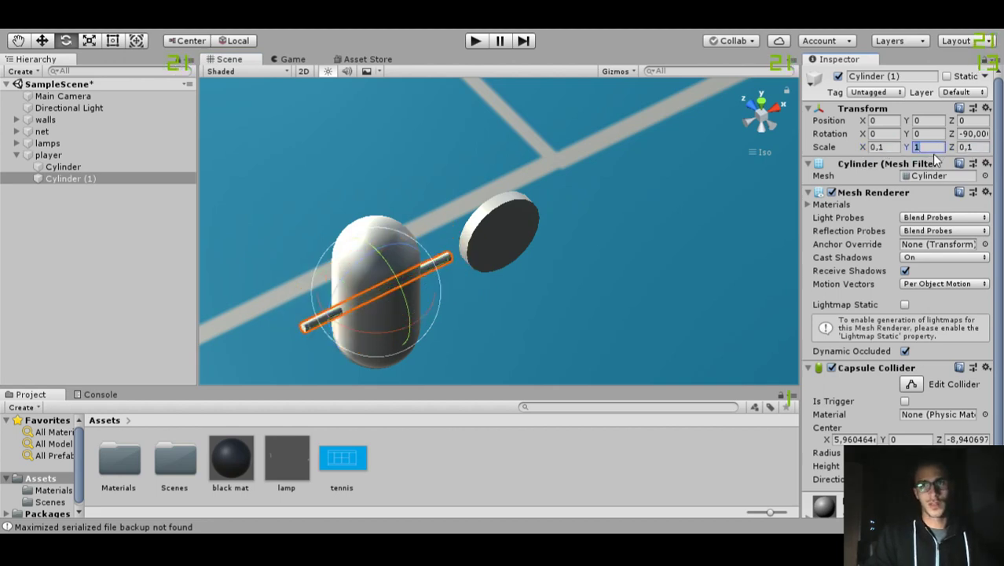
{"action": "type", "text": ".4"}
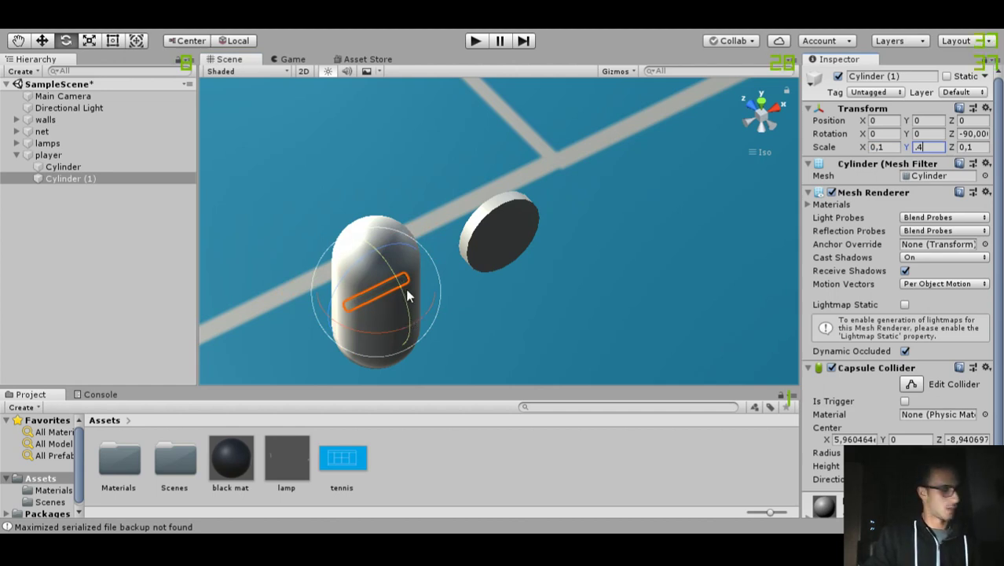
{"action": "key", "text": "Return"}
Move the thin handle cylinder to about X 0.804 so it bridges the capsule and the disc.
{"action": "key", "text": "w"}
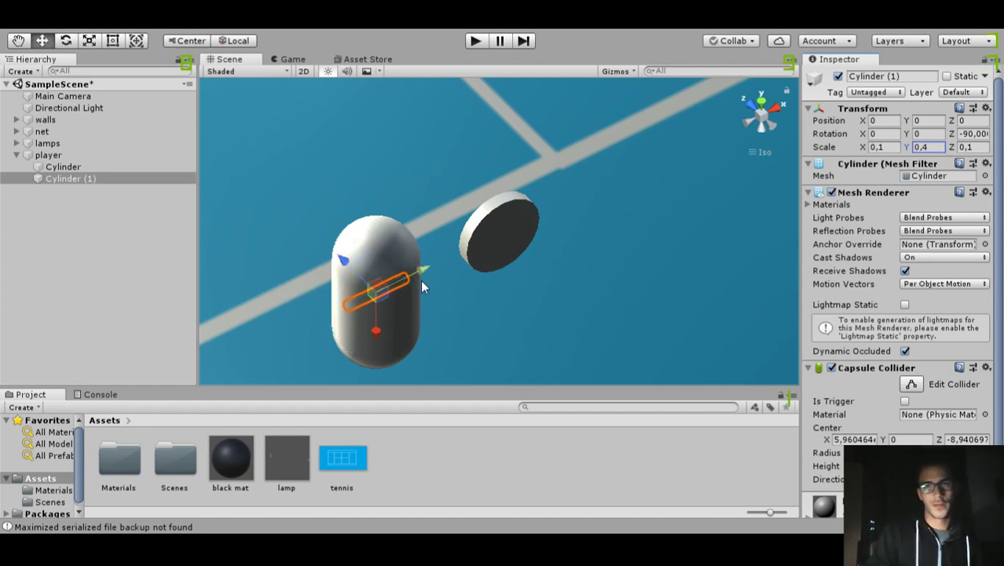
{"action": "left_click_drag", "start_coordinate": [422, 275], "coordinate": [317, 280]}
{"action": "right_click_drag", "start_coordinate": [317, 281], "coordinate": [490, 203]}
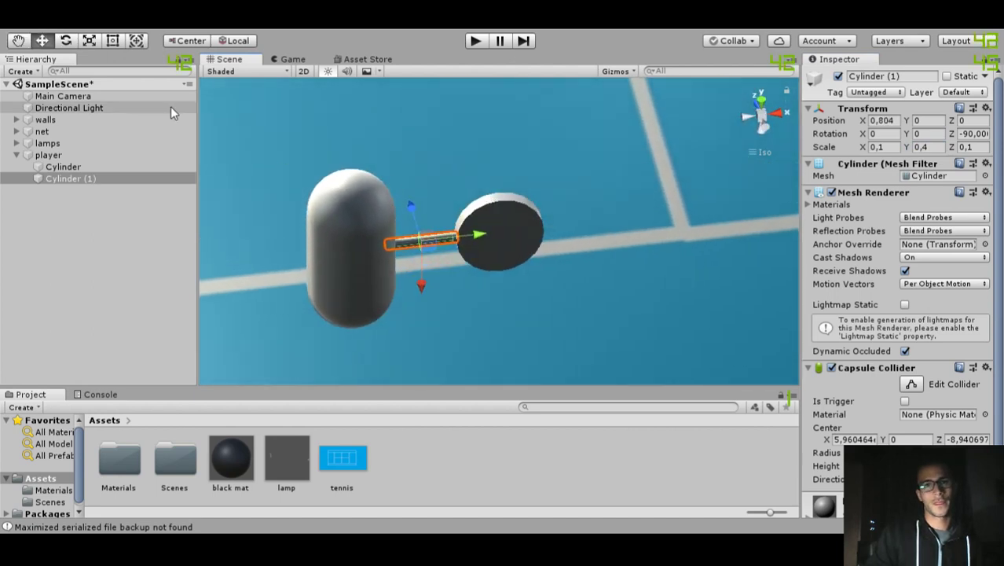
{"action": "left_click", "coordinate": [18, 41]}
{"action": "left_click", "coordinate": [41, 41]}
{"action": "left_click", "coordinate": [66, 41]}
{"action": "left_click", "coordinate": [89, 41]}
{"action": "left_click", "coordinate": [113, 41]}
{"action": "left_click", "coordinate": [136, 41]}
{"action": "key", "text": "w"}
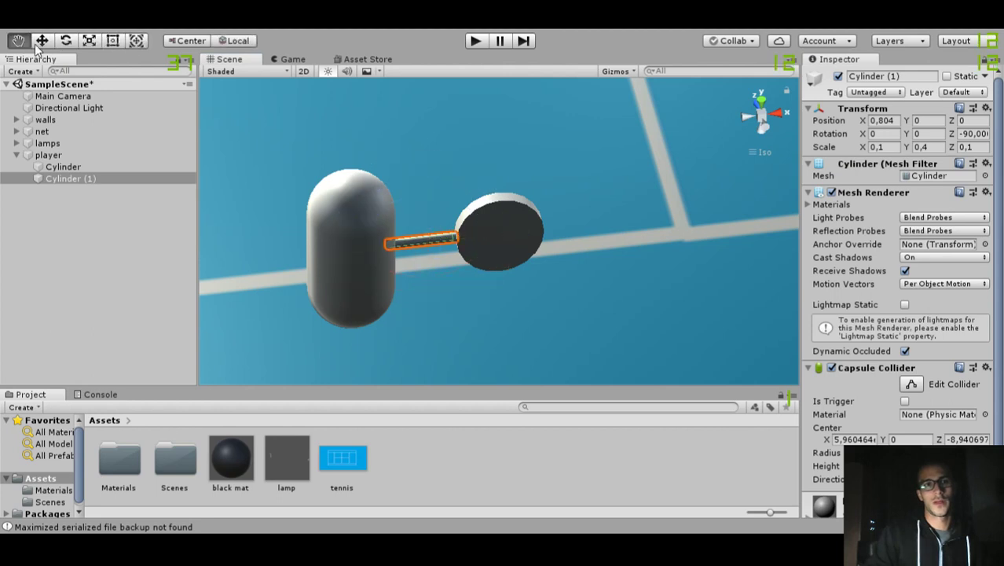
Reshape the racket's disc into an oval with the Rect tool, X scale about 1.215 and Z scale about 0.814, and save the scene.
{"action": "right_click_drag", "start_coordinate": [353, 193], "coordinate": [590, 187]}
{"action": "right_click_drag", "start_coordinate": [299, 186], "coordinate": [520, 185]}
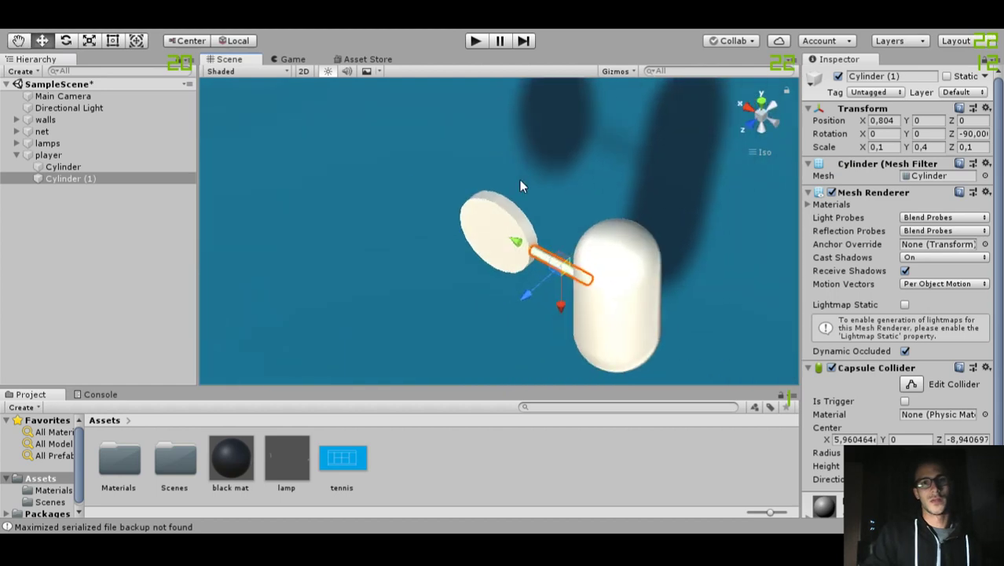
{"action": "left_click_drag", "start_coordinate": [504, 267], "coordinate": [591, 211], "text": "alt"}
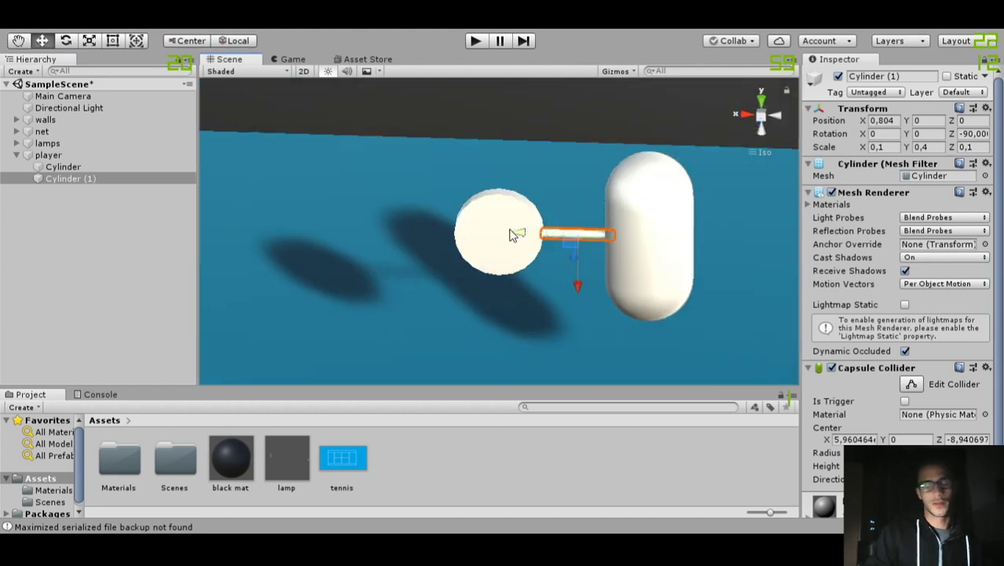
{"action": "left_click_drag", "start_coordinate": [485, 236], "coordinate": [379, 256], "text": "alt"}
{"action": "left_click", "coordinate": [374, 241]}
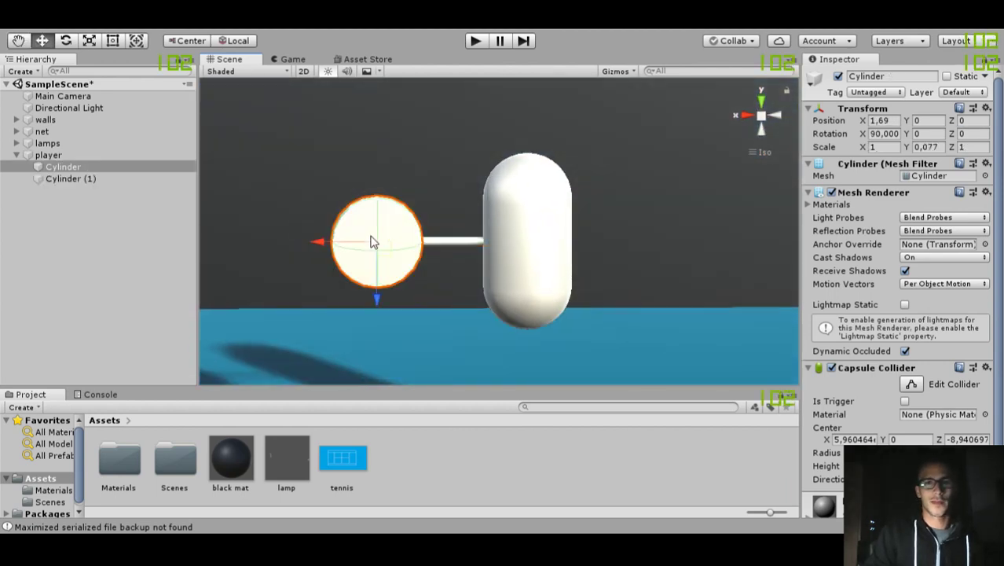
{"action": "key", "text": "t"}
{"action": "left_click_drag", "start_coordinate": [334, 227], "coordinate": [312, 228]}
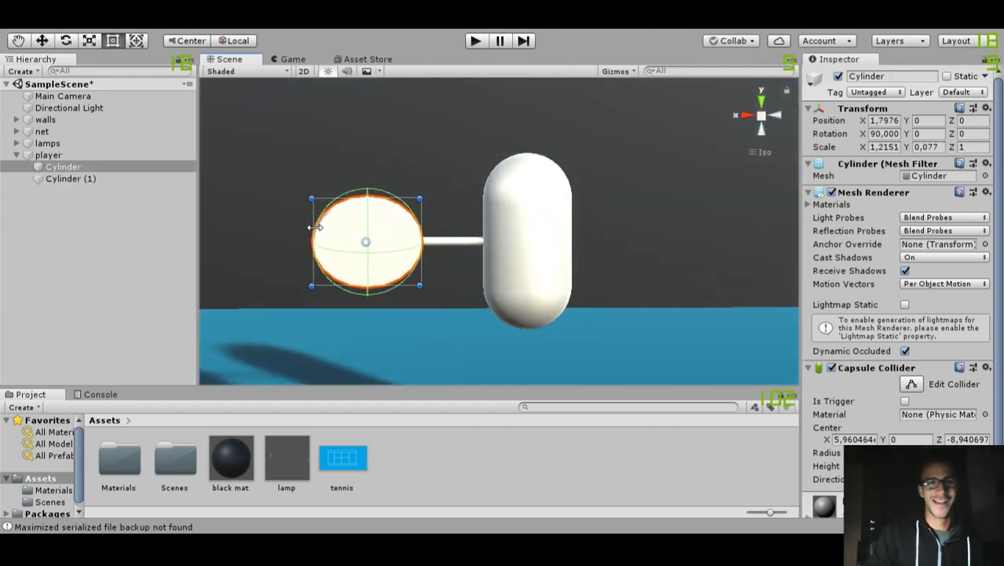
{"action": "left_click_drag", "start_coordinate": [361, 200], "coordinate": [503, 189]}
{"action": "key", "text": "ctrl+z"}
Create an empty child object under player and name it racquet.
{"action": "left_click", "coordinate": [67, 157]}
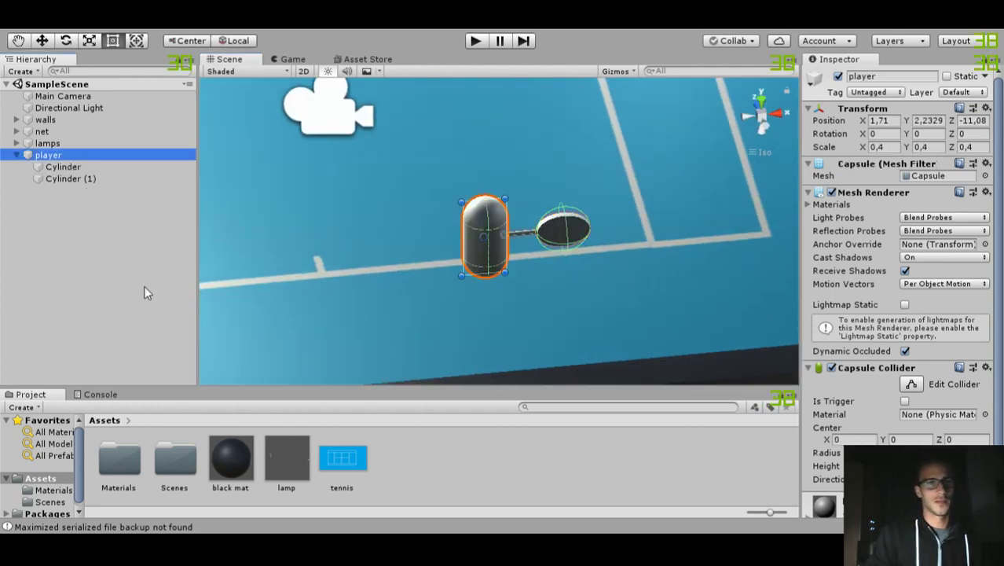
{"action": "key", "text": "alt+shift+n"}
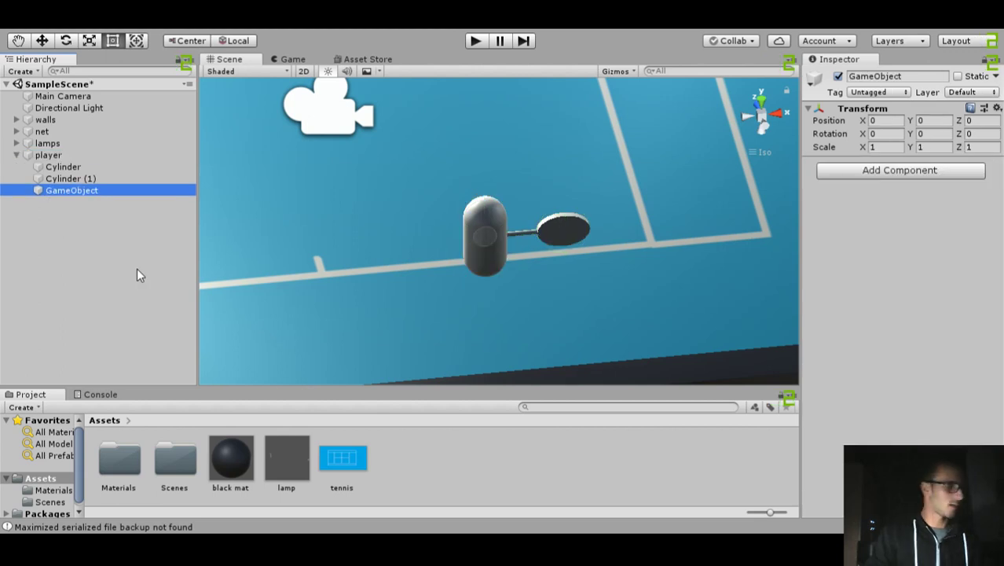
{"action": "type", "text": "racquet"}
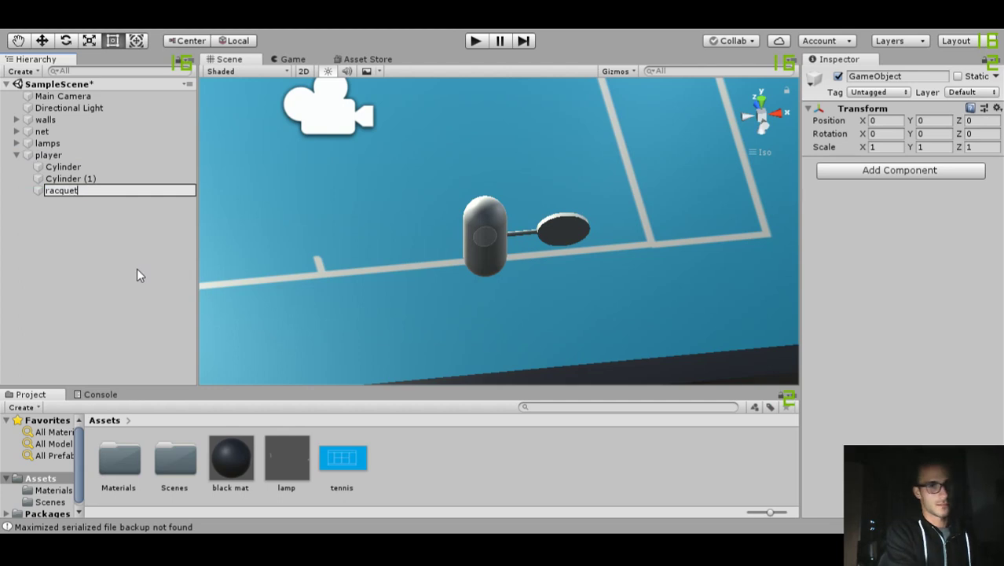
{"action": "key", "text": "Return"}
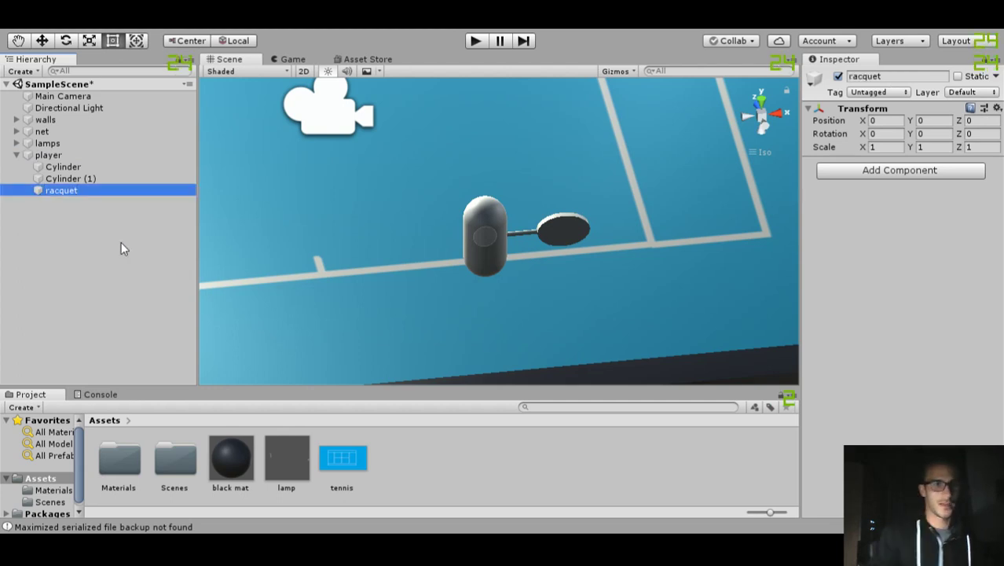
Rename the disc cylinder to head and the thin handle cylinder to grip.
{"action": "left_click", "coordinate": [89, 168]}
{"action": "left_click", "coordinate": [89, 167]}
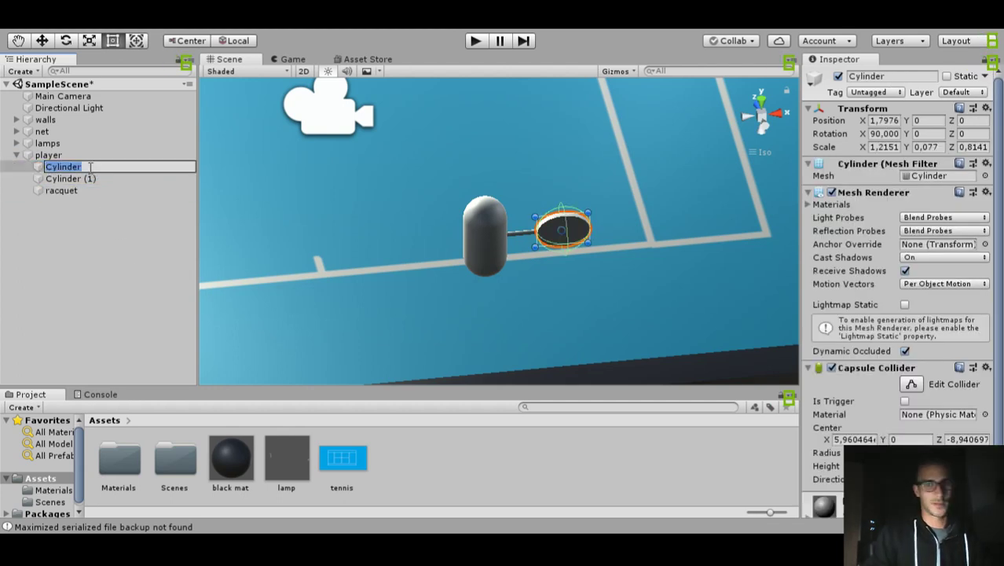
{"action": "type", "text": "head"}
{"action": "key", "text": "Return"}
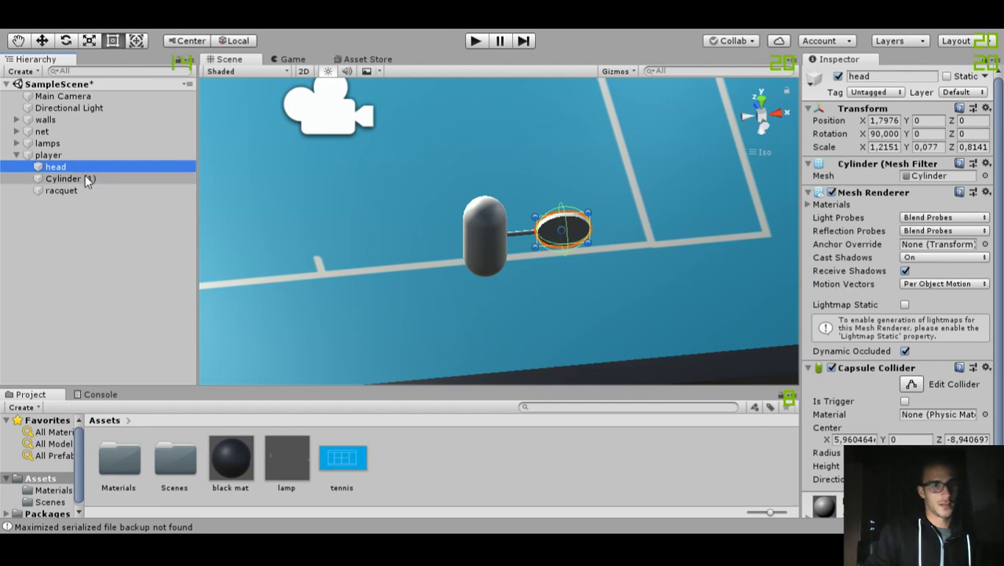
{"action": "left_click", "coordinate": [85, 179]}
{"action": "left_click", "coordinate": [85, 178]}
{"action": "type", "text": "grip"}
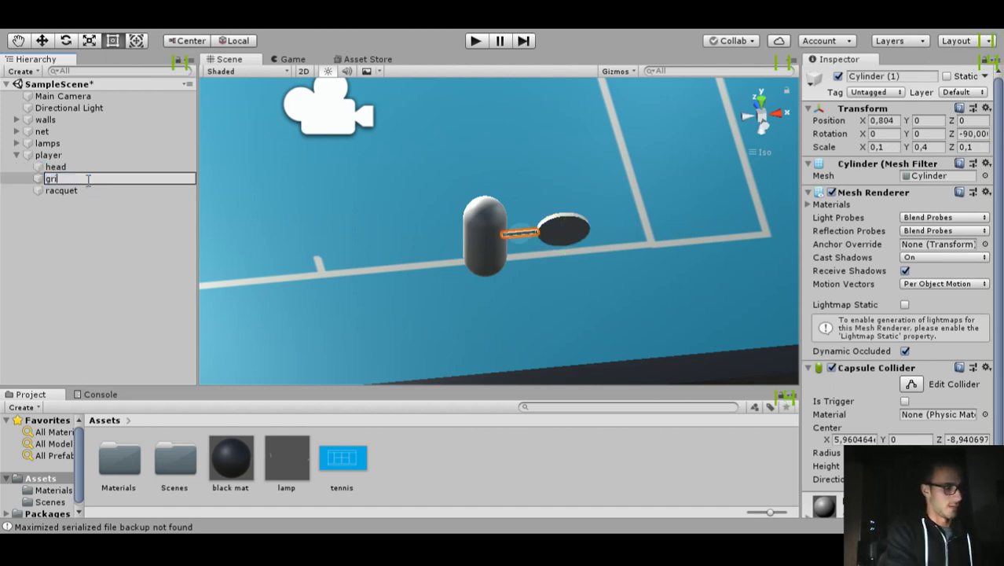
{"action": "key", "text": "Return"}
Nest head and grip together under the racquet object and select racquet with the Move tool.
{"action": "left_click", "coordinate": [67, 167], "text": "ctrl"}
{"action": "left_click_drag", "start_coordinate": [70, 179], "coordinate": [66, 190]}
{"action": "left_click", "coordinate": [79, 168]}
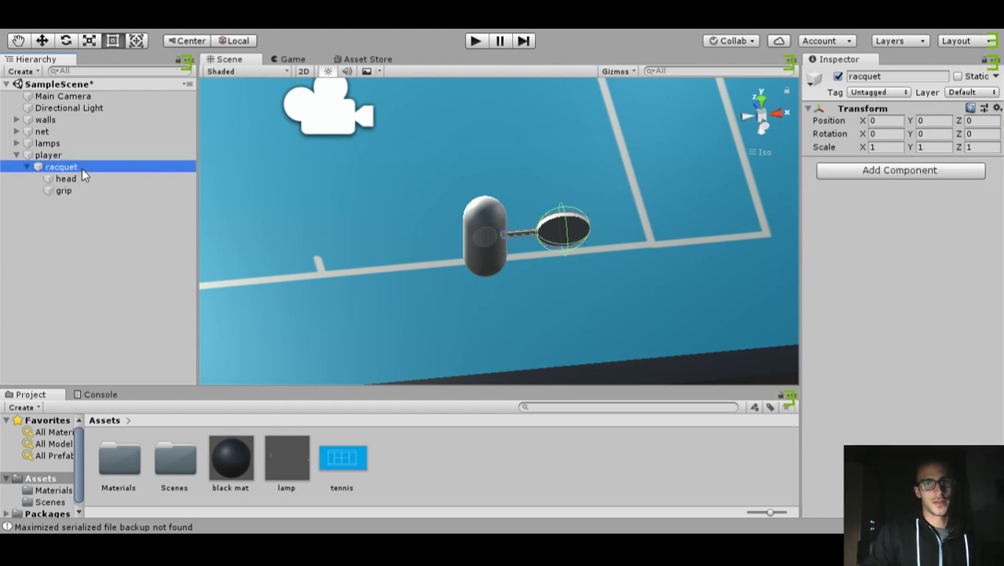
{"action": "key", "text": "w"}
Collapse the player hierarchy and save player as a prefab in the Assets folder.
{"action": "left_click", "coordinate": [47, 155]}
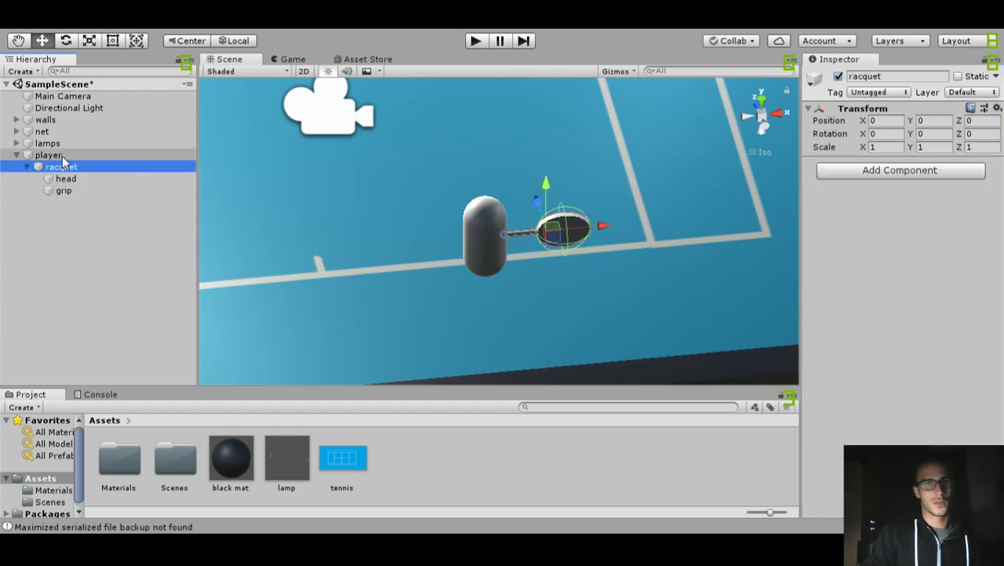
{"action": "left_click", "coordinate": [17, 155]}
{"action": "left_click_drag", "start_coordinate": [56, 155], "coordinate": [421, 444]}
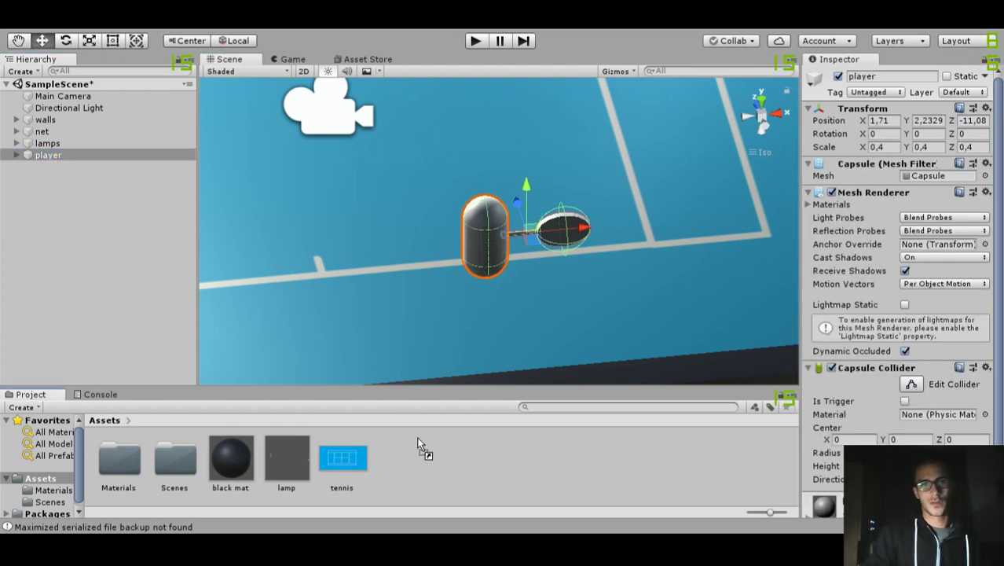
Lower the player to Y 1.684 and shift it along Z to about -10.84, at the court's near baseline.
{"action": "scroll", "coordinate": [320, 320], "scroll_direction": "down", "scroll_amount": 6}
{"action": "scroll", "coordinate": [338, 303], "scroll_direction": "up", "scroll_amount": 4}
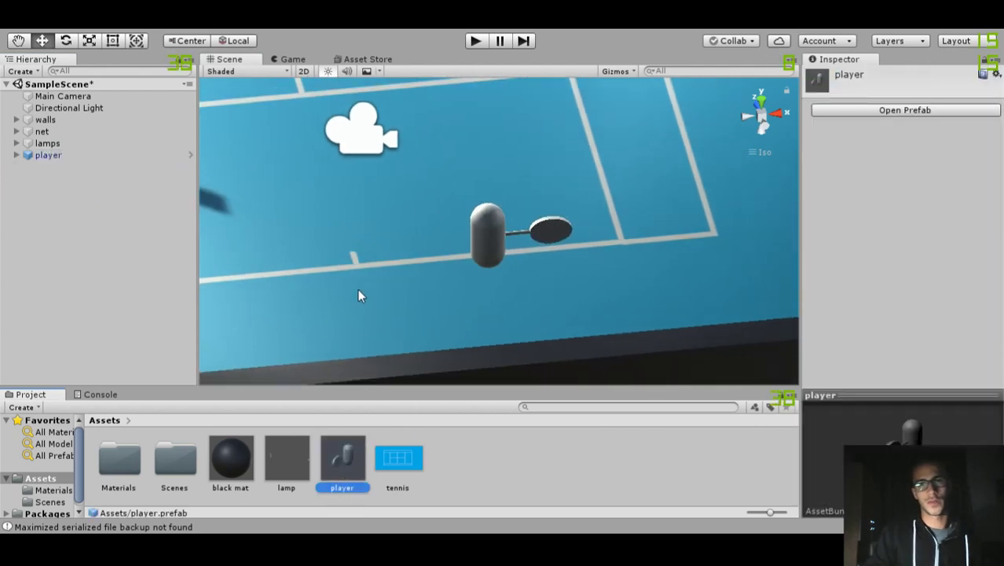
{"action": "right_click_drag", "start_coordinate": [359, 289], "coordinate": [404, 270]}
{"action": "left_click_drag", "start_coordinate": [403, 271], "coordinate": [628, 165], "text": "alt"}
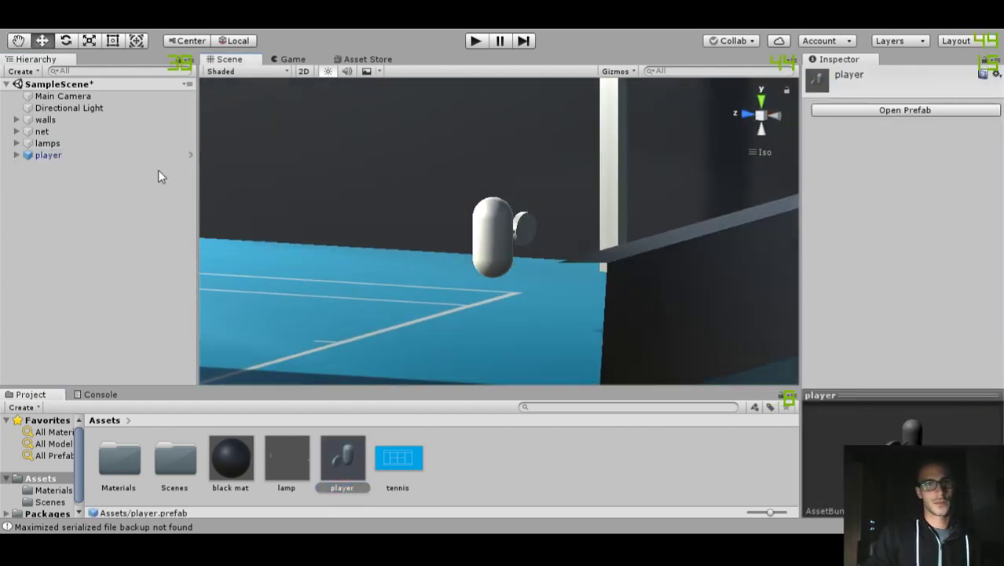
{"action": "left_click", "coordinate": [134, 156]}
{"action": "left_click_drag", "start_coordinate": [511, 186], "coordinate": [510, 238]}
{"action": "left_click_drag", "start_coordinate": [400, 253], "coordinate": [429, 295], "text": "alt"}
{"action": "left_click_drag", "start_coordinate": [456, 259], "coordinate": [440, 256]}
{"action": "scroll", "coordinate": [457, 292], "scroll_direction": "down", "scroll_amount": 10}
{"action": "mouse_move", "coordinate": [528, 259]}
{"action": "left_mouse_down", "text": "alt"}
{"action": "mouse_move", "coordinate": [410, 267]}
{"action": "mouse_move", "coordinate": [452, 313]}
{"action": "mouse_move", "coordinate": [416, 290]}
{"action": "mouse_move", "coordinate": [482, 330]}
{"action": "mouse_move", "coordinate": [536, 270]}
{"action": "left_mouse_up", "text": "alt"}
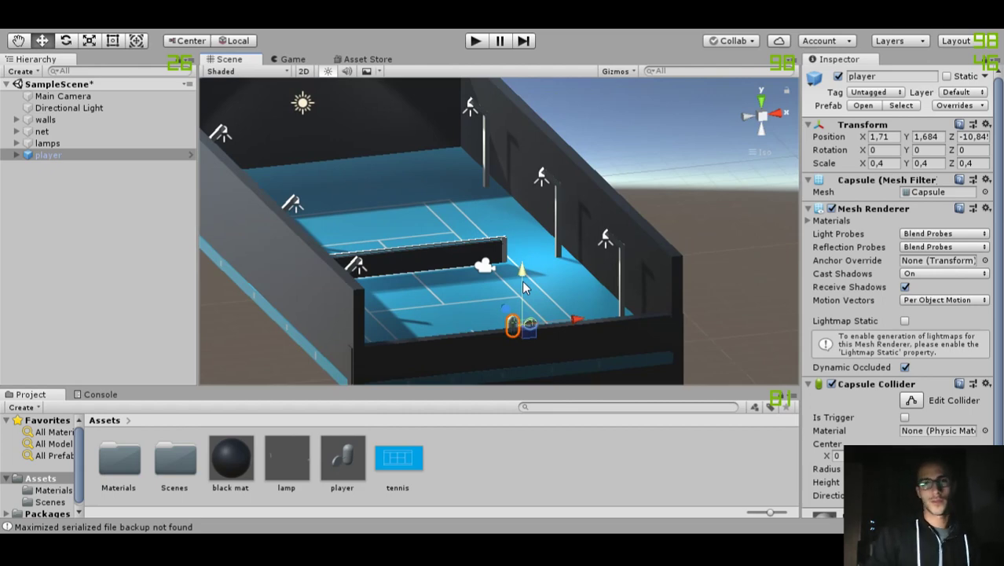
{"action": "left_click_drag", "start_coordinate": [523, 287], "coordinate": [505, 323], "text": "alt"}
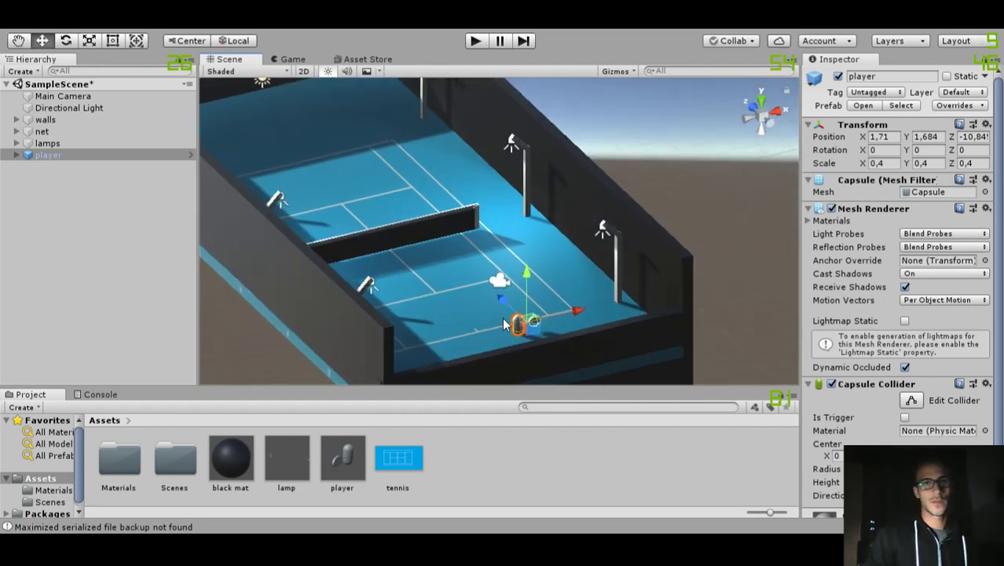
{"action": "scroll", "coordinate": [506, 324], "scroll_direction": "up", "scroll_amount": 5}
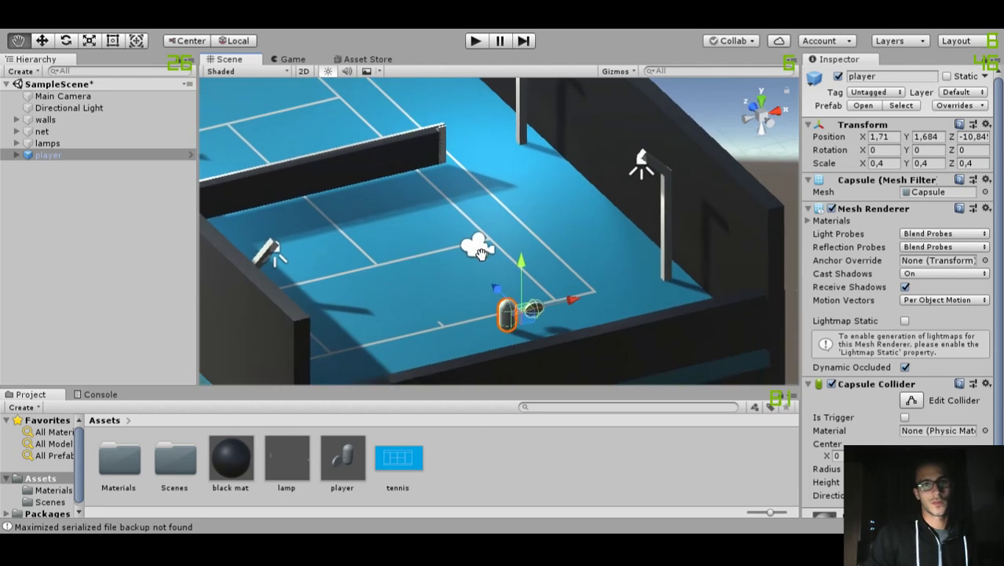